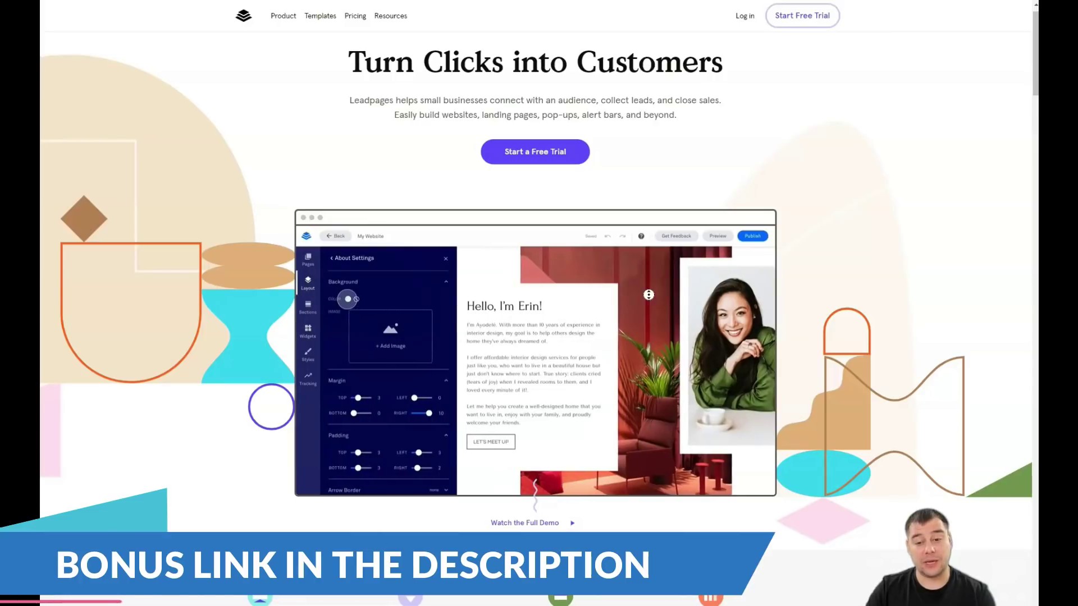
scroll(648, 296, down, 2)
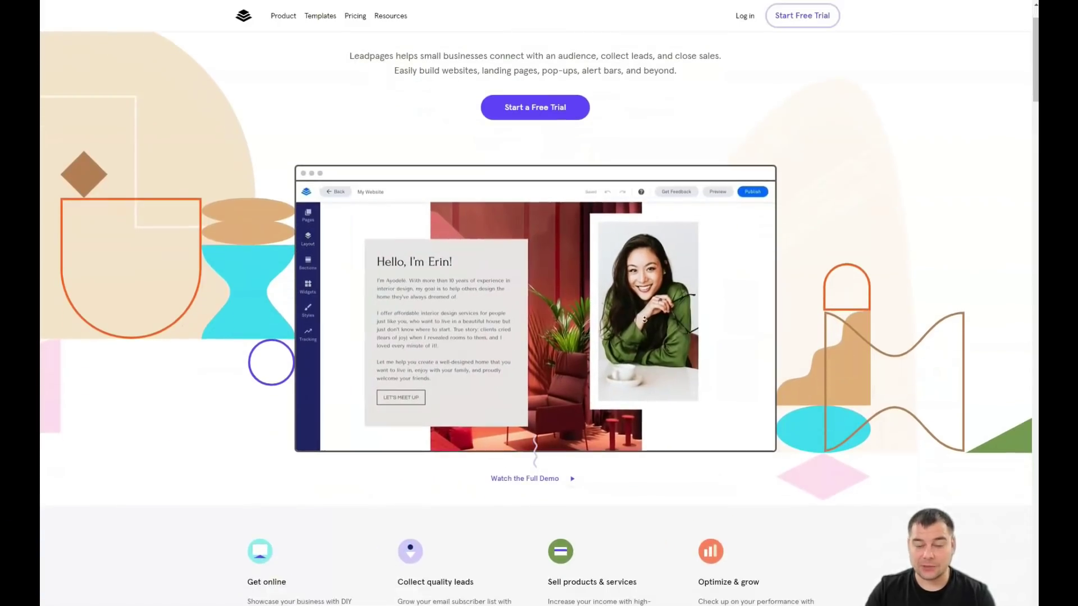
scroll(645, 319, down, 2)
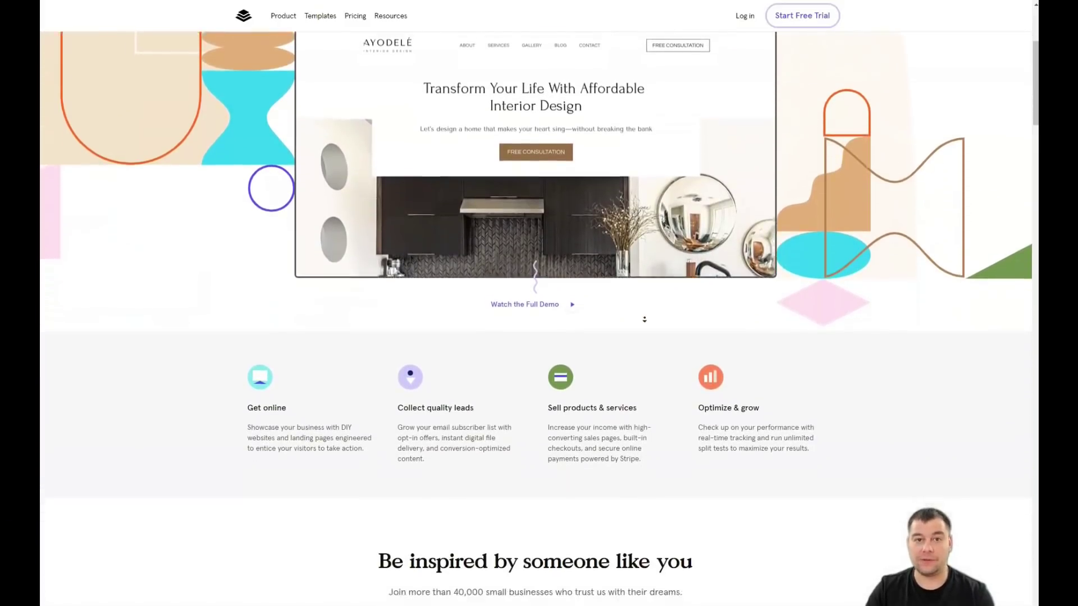
scroll(644, 320, down, 2)
scroll(645, 319, down, 2)
scroll(644, 320, down, 2)
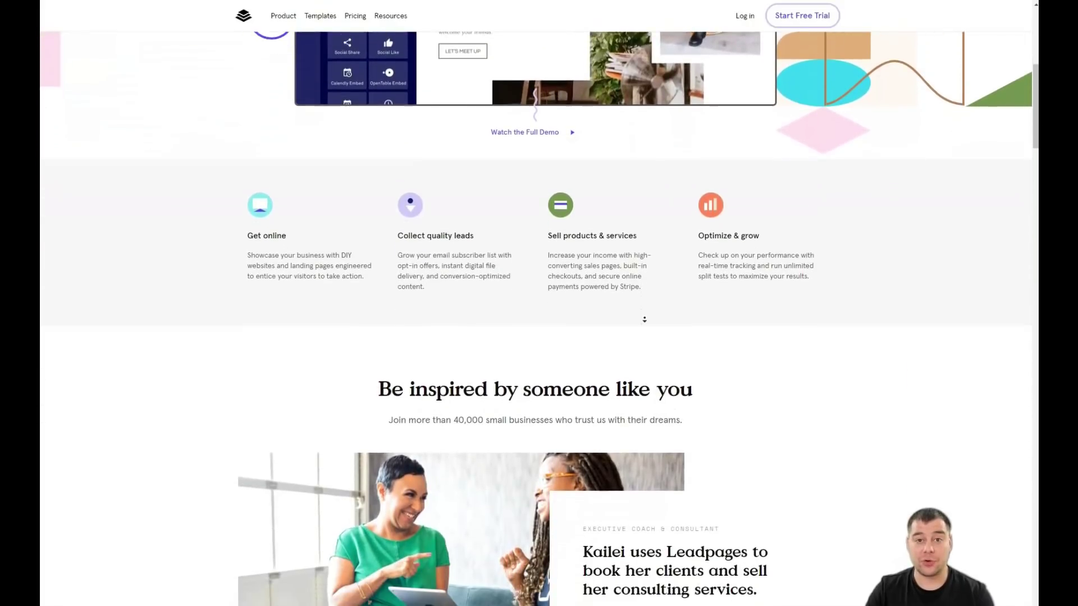
scroll(644, 319, down, 2)
scroll(644, 319, down, 2)
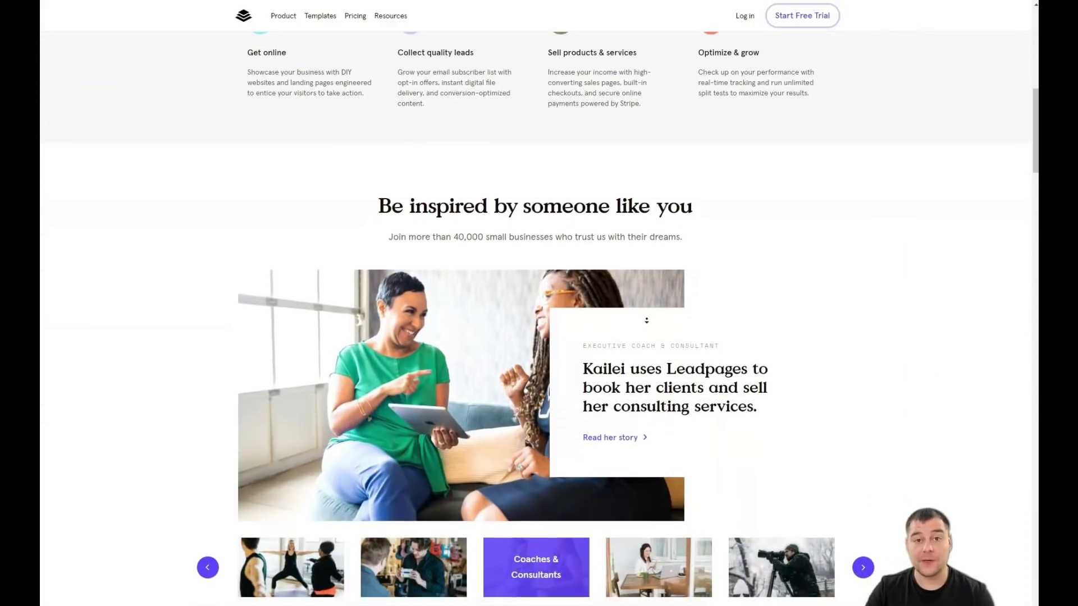
scroll(644, 319, down, 2)
scroll(644, 319, down, 2)
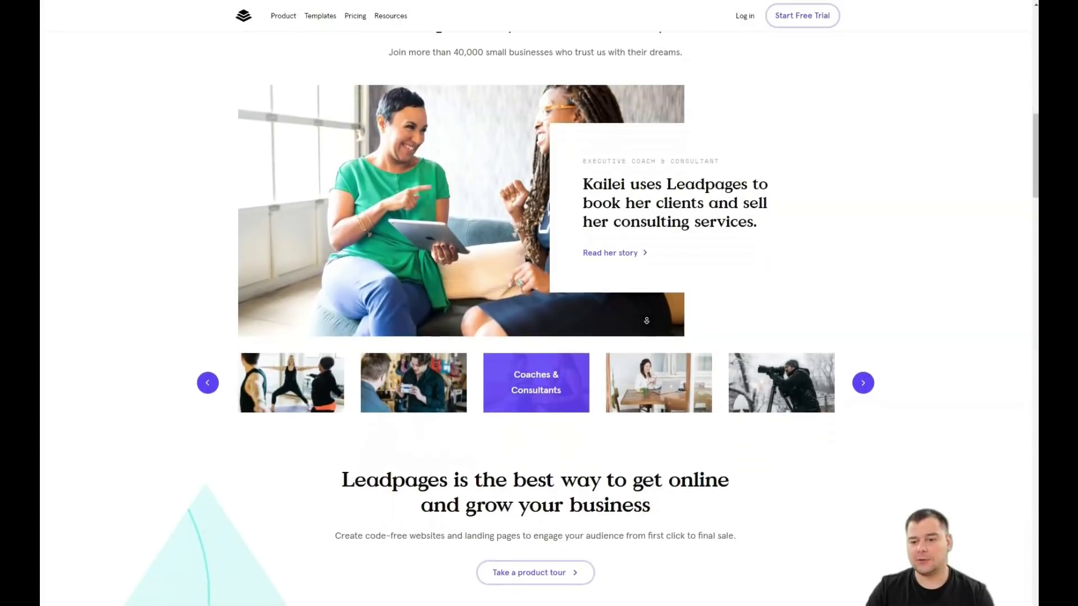
scroll(646, 321, down, 1)
scroll(646, 320, down, 1)
scroll(646, 321, down, 1)
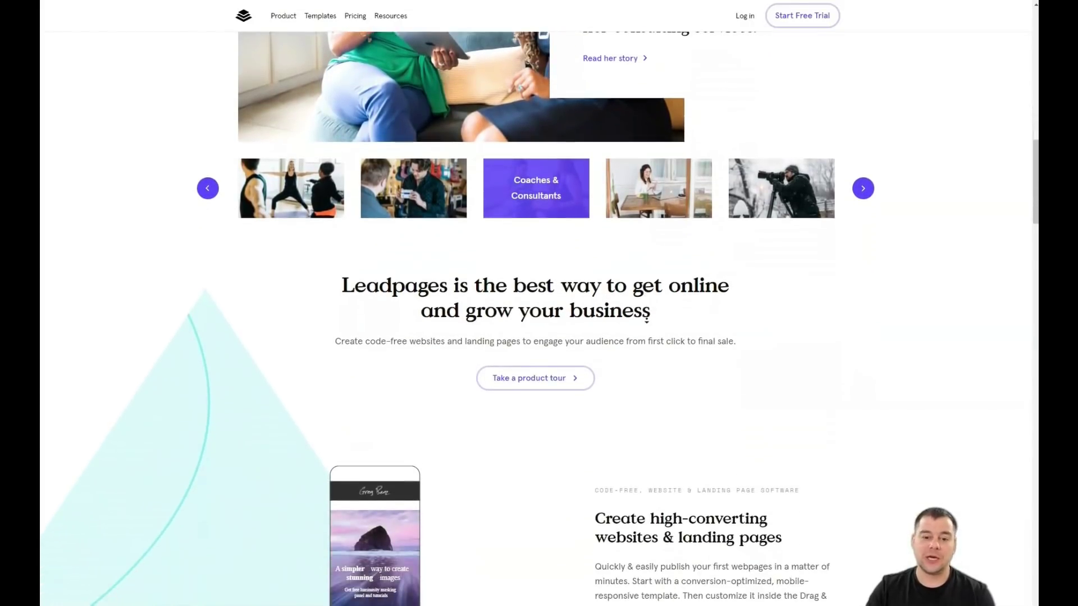
scroll(646, 321, down, 1)
scroll(646, 319, down, 1)
scroll(623, 322, down, 1)
scroll(607, 324, down, 1)
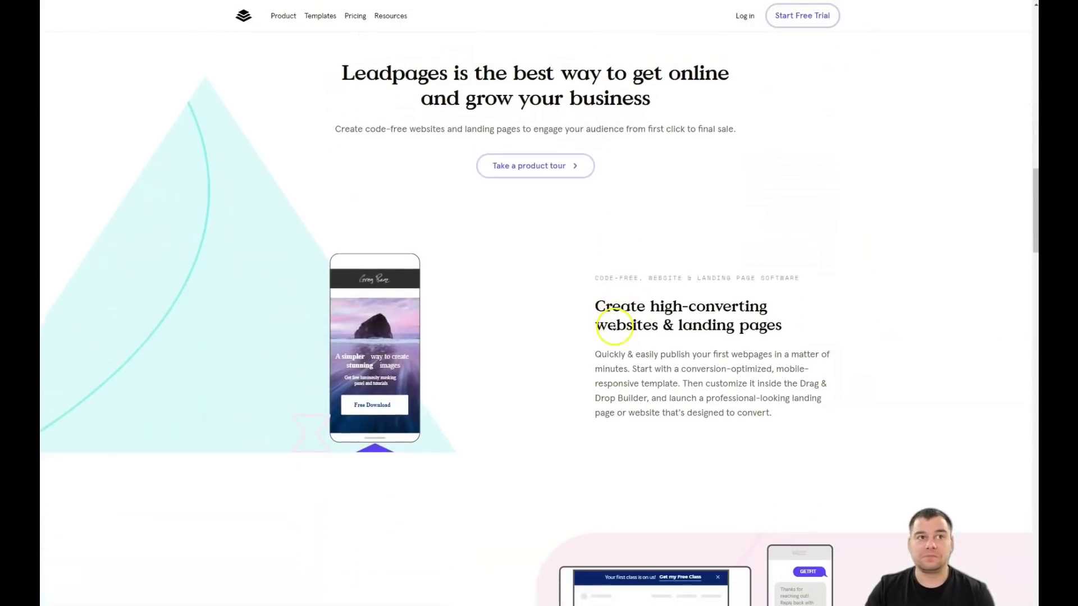
scroll(593, 324, down, 1)
scroll(590, 324, down, 1)
scroll(590, 325, down, 1)
scroll(589, 324, down, 1)
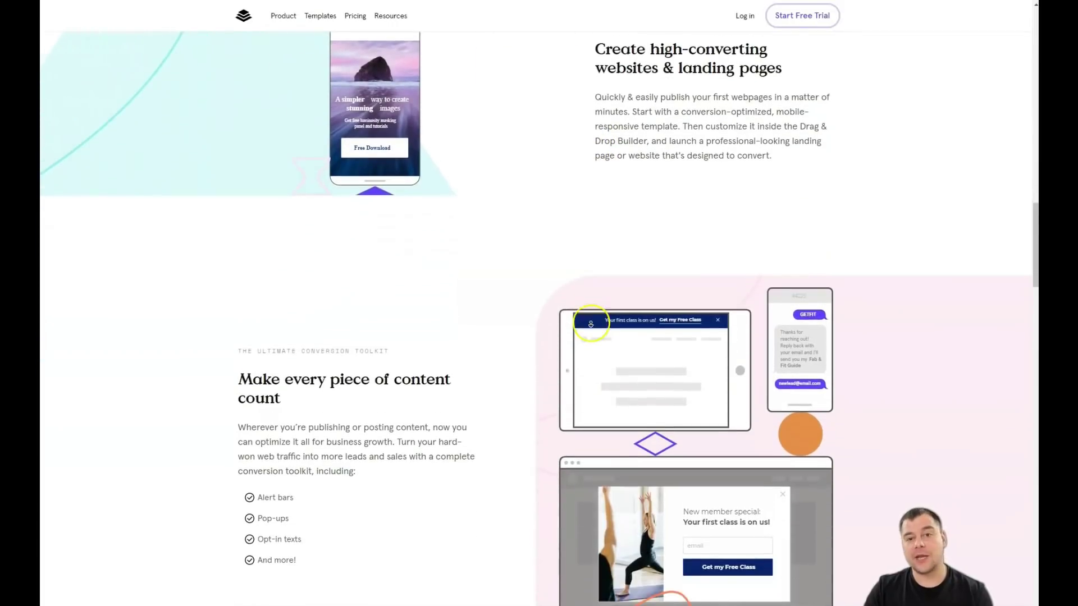
scroll(590, 324, down, 1)
scroll(590, 325, down, 1)
scroll(548, 325, down, 1)
scroll(522, 322, down, 1)
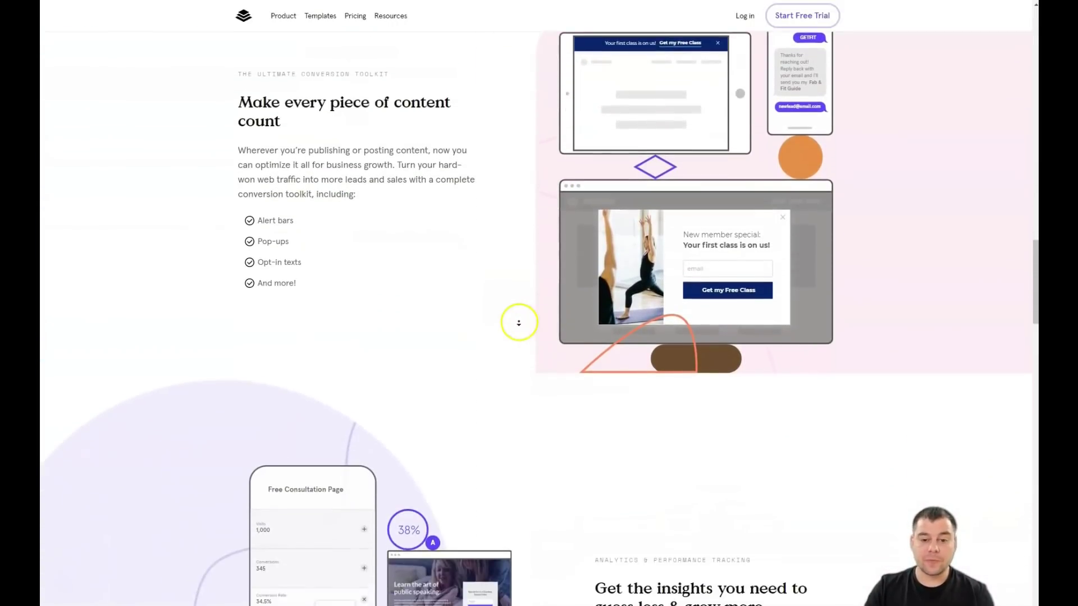
scroll(518, 321, down, 1)
scroll(520, 321, down, 1)
scroll(518, 322, down, 1)
scroll(519, 322, down, 1)
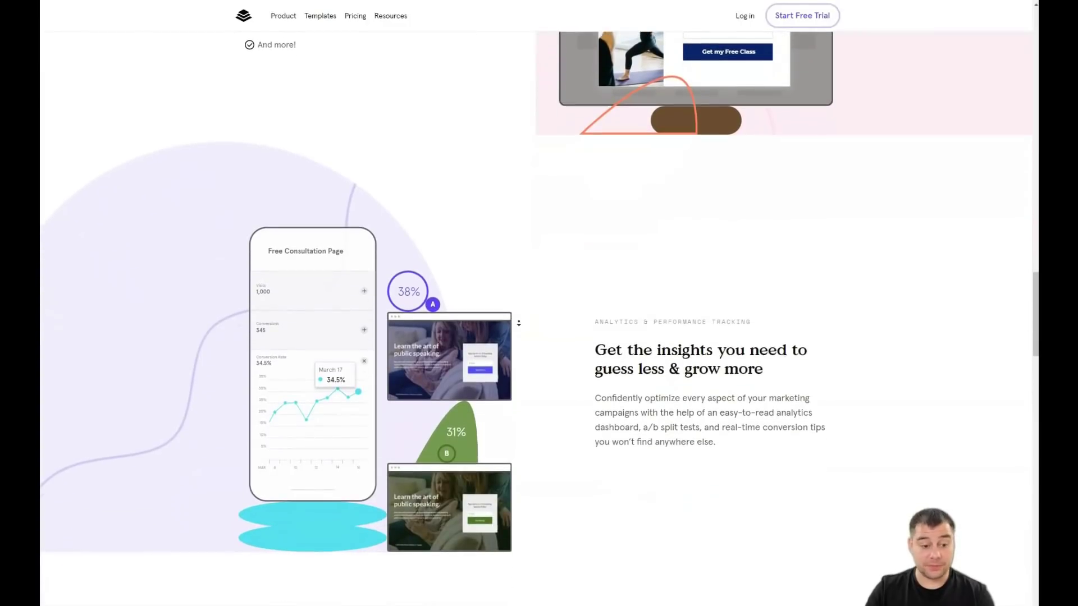
scroll(520, 322, down, 1)
scroll(520, 321, down, 1)
scroll(522, 322, down, 1)
scroll(523, 323, down, 1)
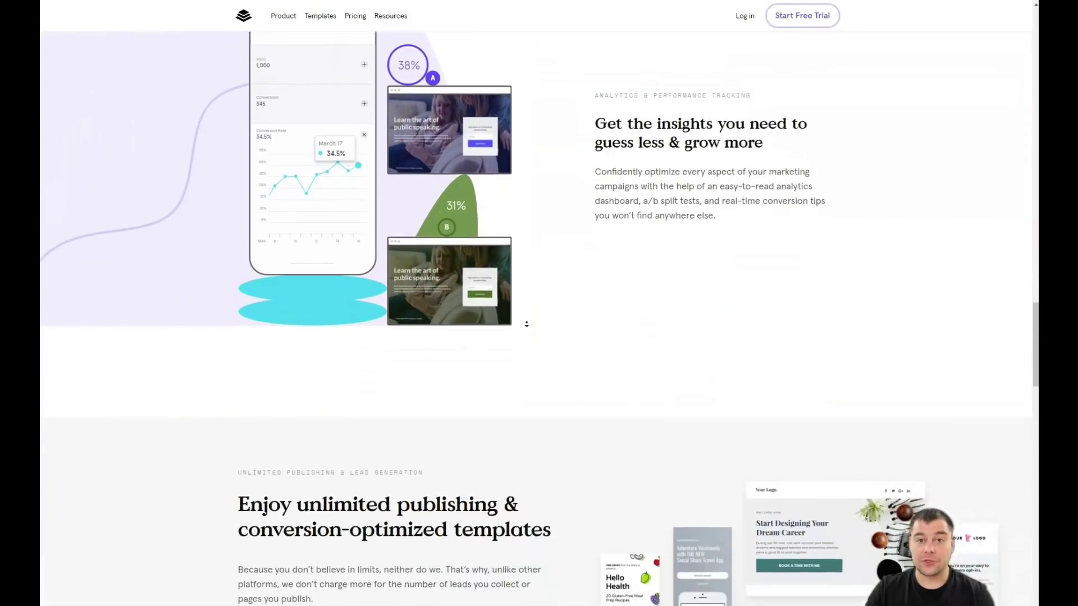
scroll(526, 324, down, 1)
scroll(526, 324, down, 1)
scroll(529, 323, down, 1)
scroll(530, 323, down, 1)
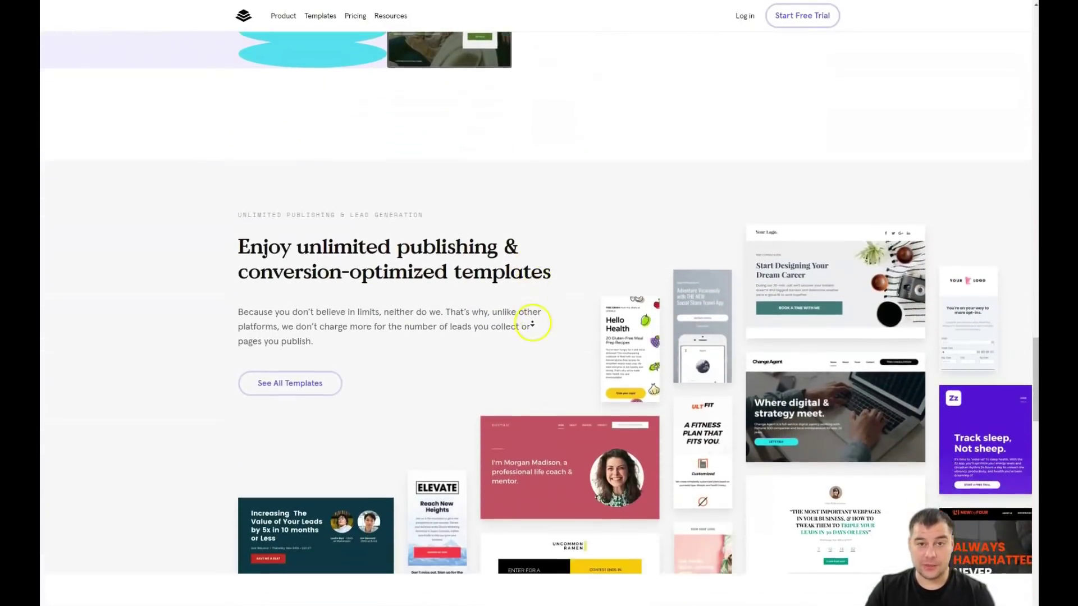
scroll(534, 321, down, 1)
scroll(535, 321, down, 1)
scroll(534, 321, down, 1)
scroll(534, 324, down, 1)
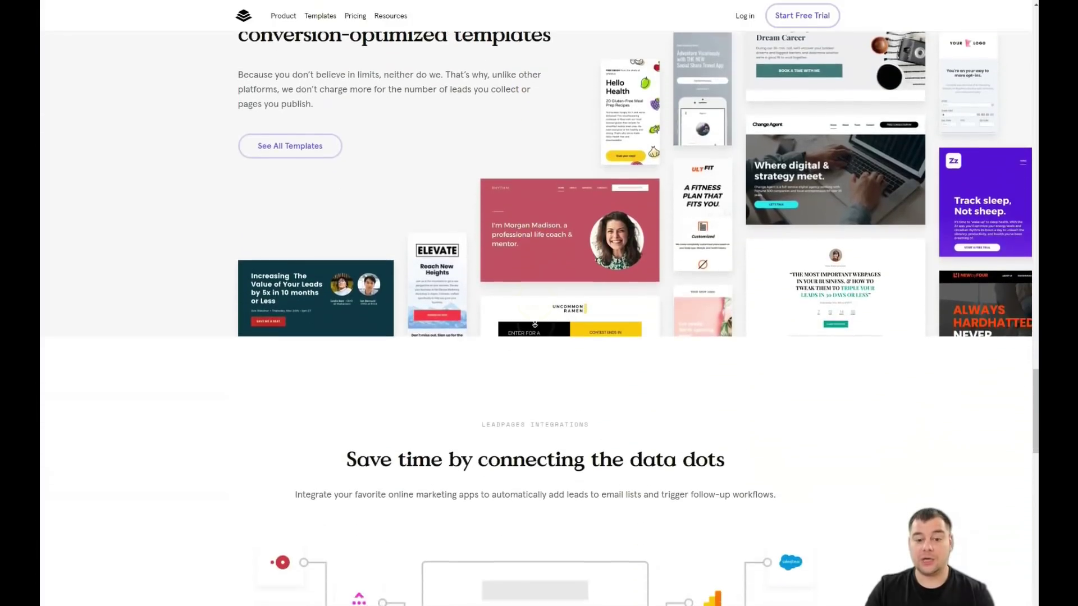
scroll(534, 324, down, 1)
scroll(535, 324, down, 1)
scroll(536, 323, down, 1)
scroll(537, 323, down, 1)
scroll(537, 323, down, 1)
scroll(537, 322, down, 1)
scroll(544, 332, down, 2)
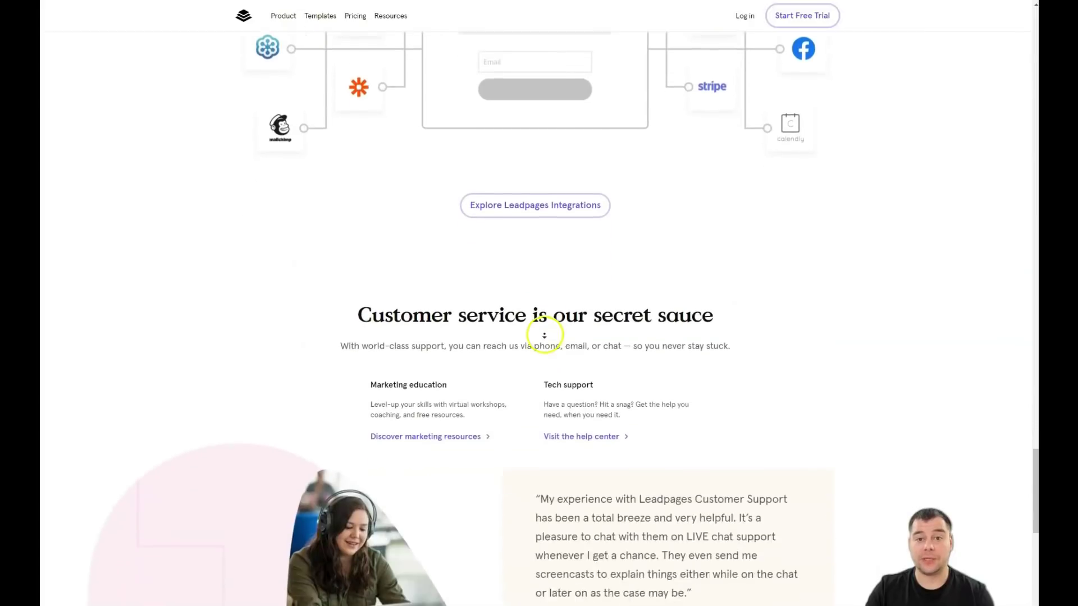
scroll(543, 333, down, 2)
scroll(544, 320, down, 2)
scroll(544, 303, down, 2)
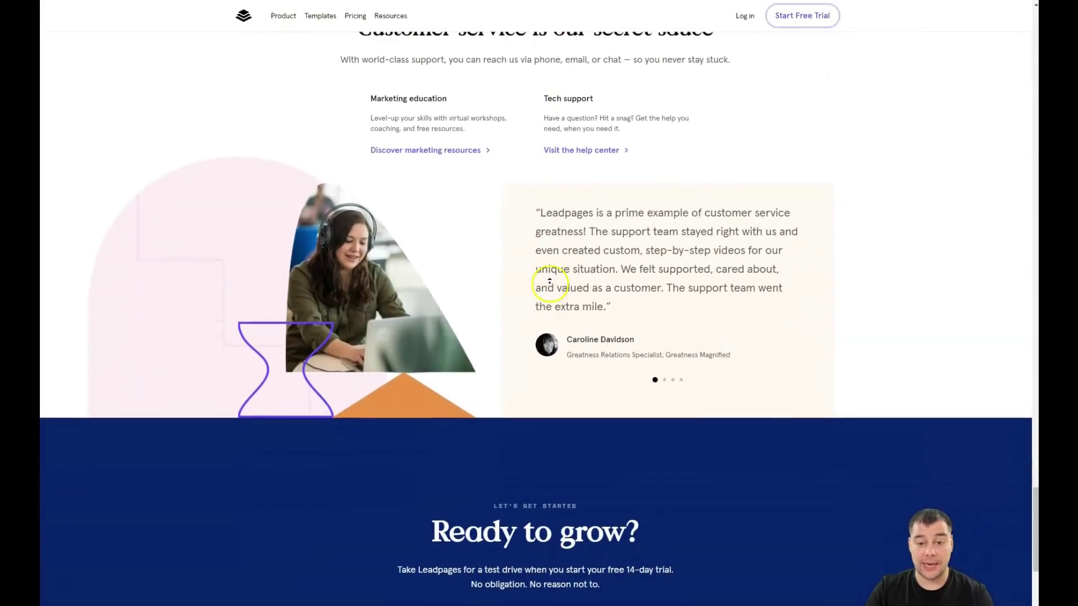
scroll(552, 274, up, 2)
scroll(550, 267, up, 2)
scroll(549, 263, up, 1)
scroll(548, 261, up, 1)
scroll(548, 261, up, 2)
scroll(548, 253, up, 2)
scroll(548, 249, up, 2)
scroll(548, 244, up, 2)
scroll(547, 242, up, 3)
scroll(548, 246, up, 2)
scroll(549, 249, up, 2)
scroll(549, 253, up, 2)
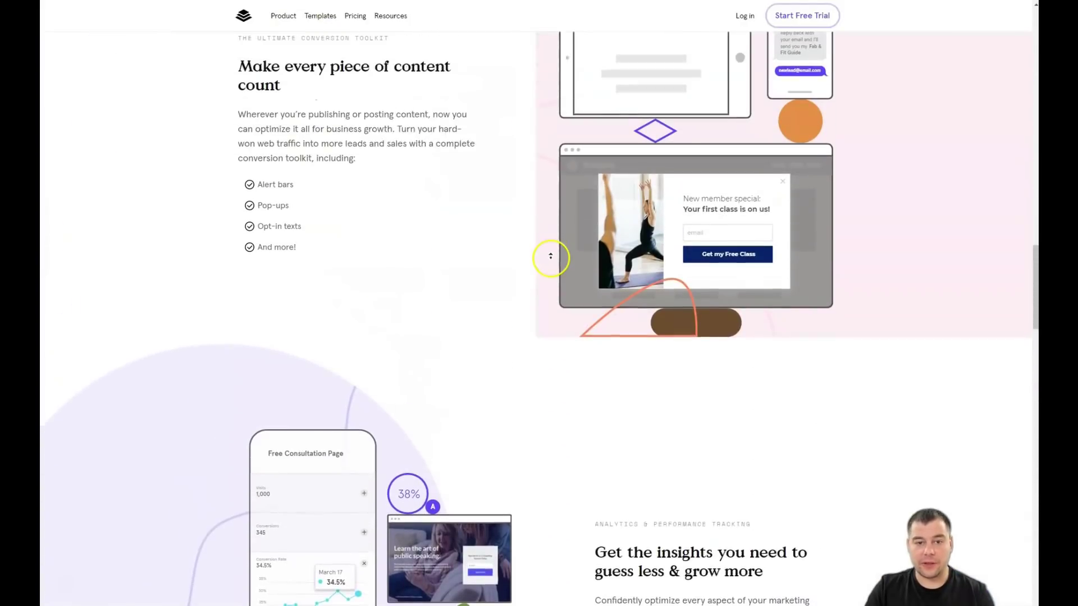
scroll(550, 256, up, 2)
scroll(550, 256, up, 3)
scroll(548, 259, up, 2)
scroll(548, 262, up, 2)
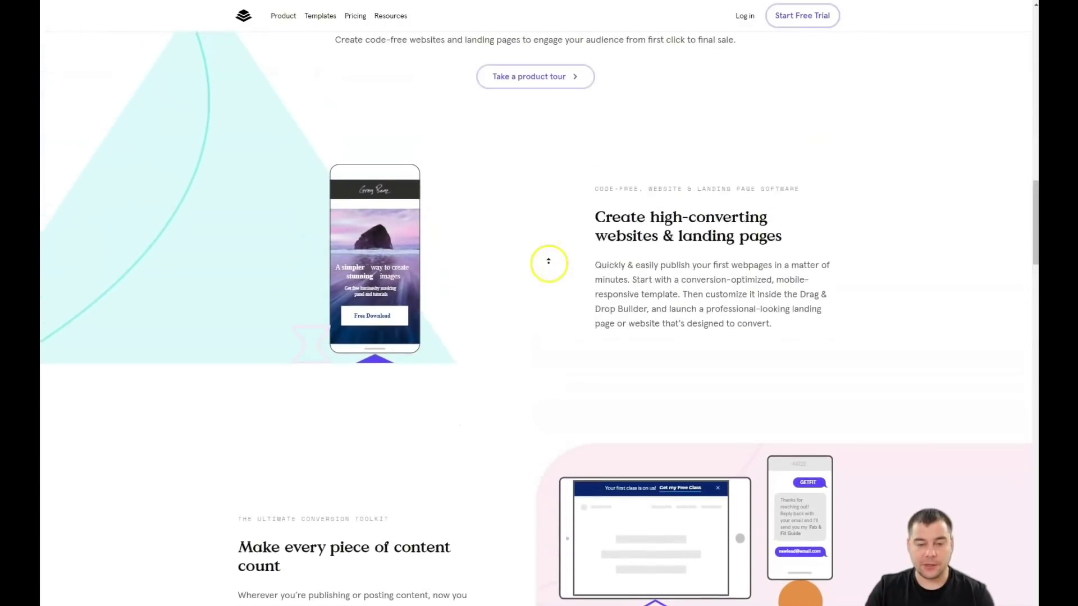
scroll(548, 261, up, 2)
scroll(549, 261, up, 2)
scroll(549, 261, up, 2)
scroll(548, 262, up, 2)
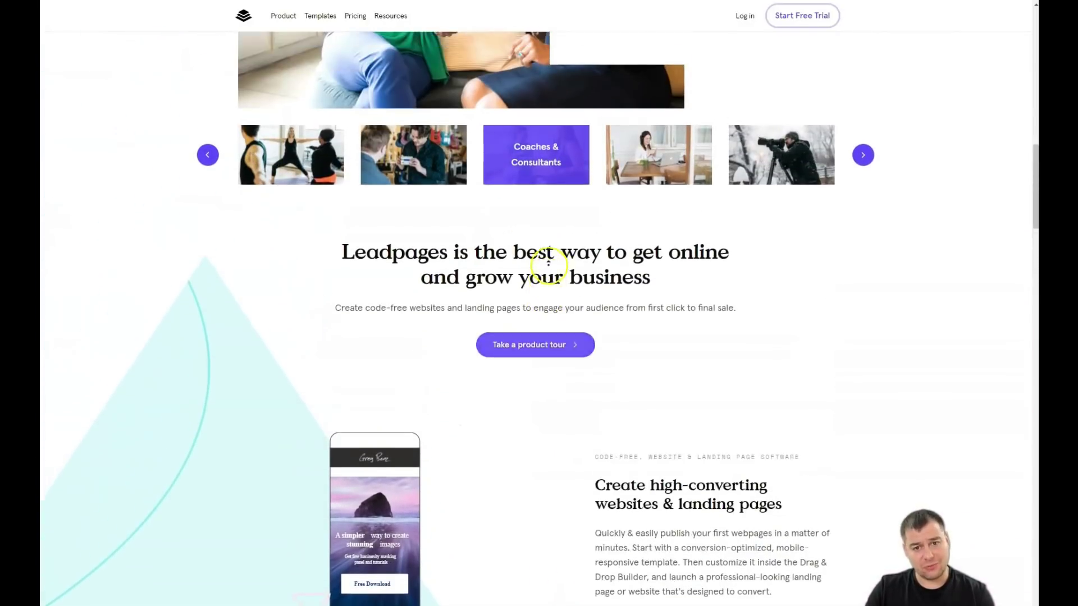
scroll(548, 263, up, 2)
scroll(548, 263, up, 2)
scroll(548, 264, up, 2)
scroll(549, 265, up, 2)
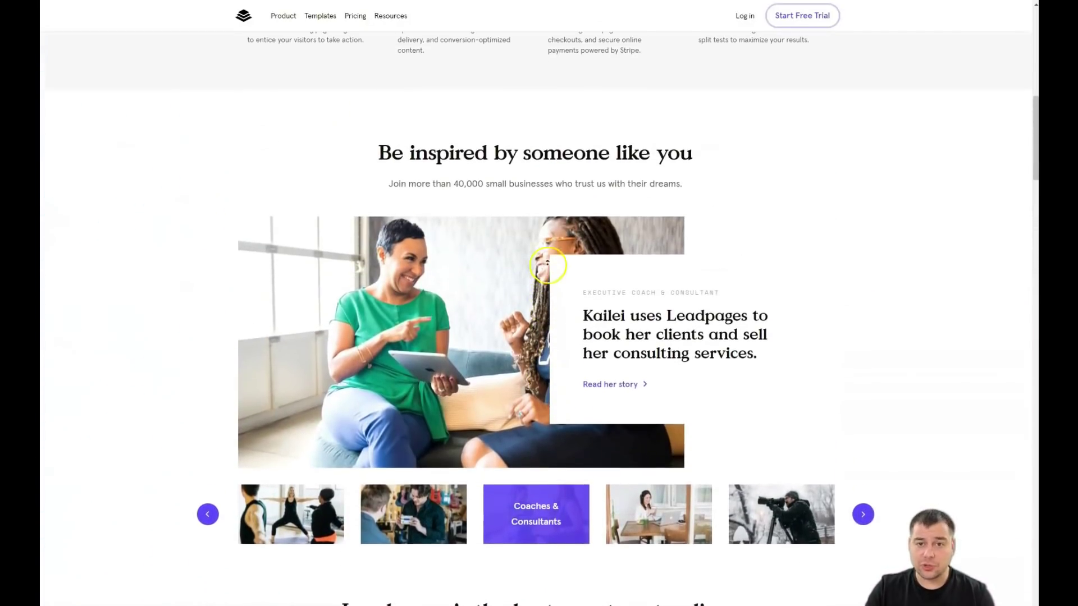
scroll(548, 265, up, 2)
scroll(548, 265, up, 2)
scroll(548, 265, up, 2)
scroll(547, 264, up, 2)
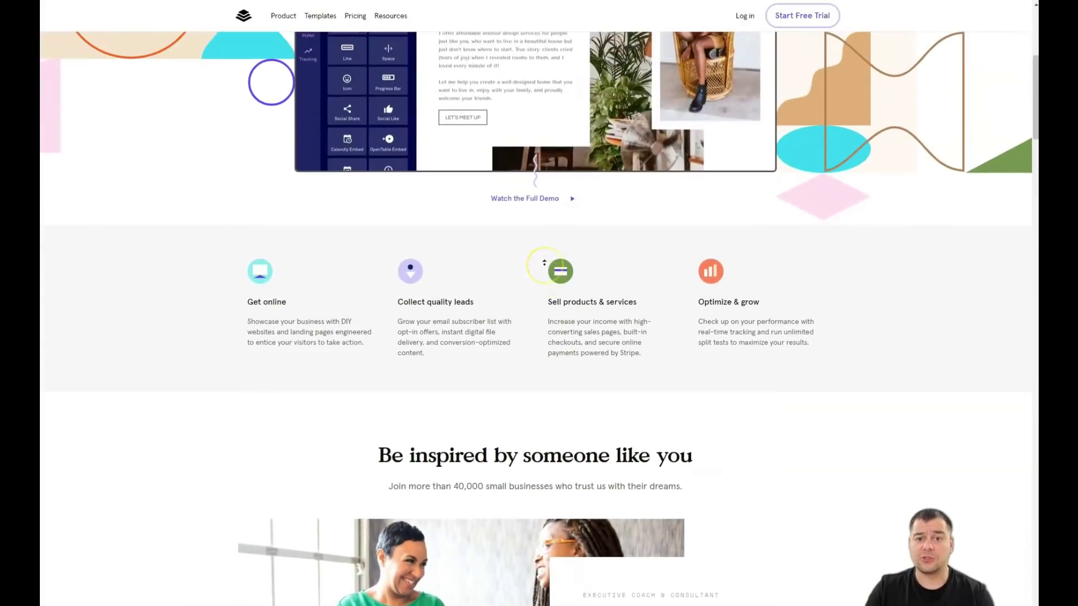
scroll(543, 265, up, 2)
scroll(544, 266, up, 2)
scroll(545, 269, up, 2)
scroll(546, 274, up, 2)
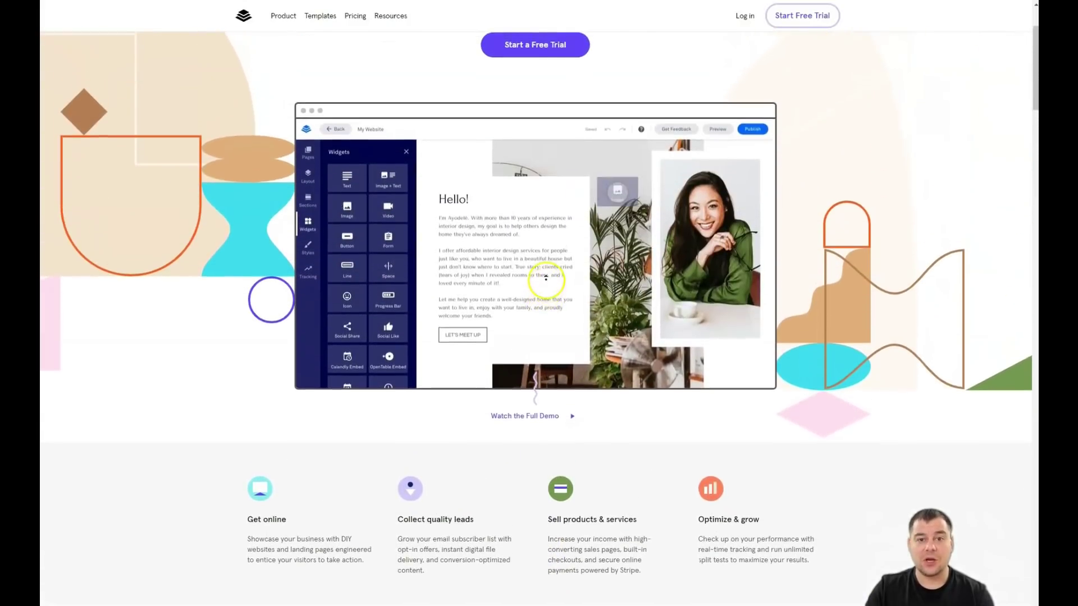
scroll(546, 278, up, 1)
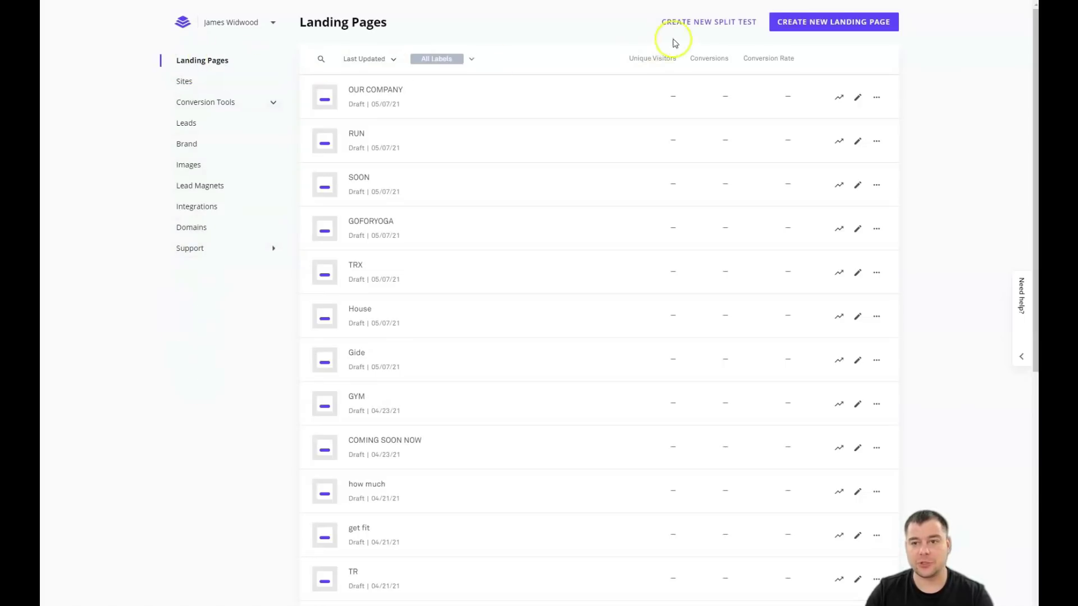
From the Landing Pages dashboard, create a new landing page to bring up the templates gallery
click(829, 25)
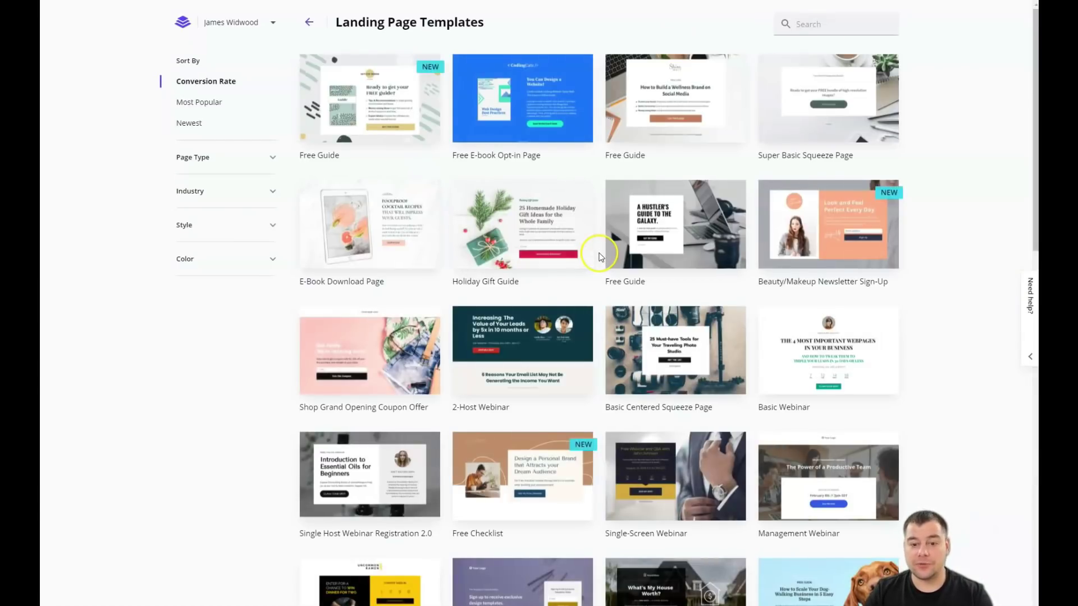
scroll(598, 255, down, 1)
scroll(598, 255, down, 5)
scroll(596, 252, down, 3)
scroll(594, 249, down, 5)
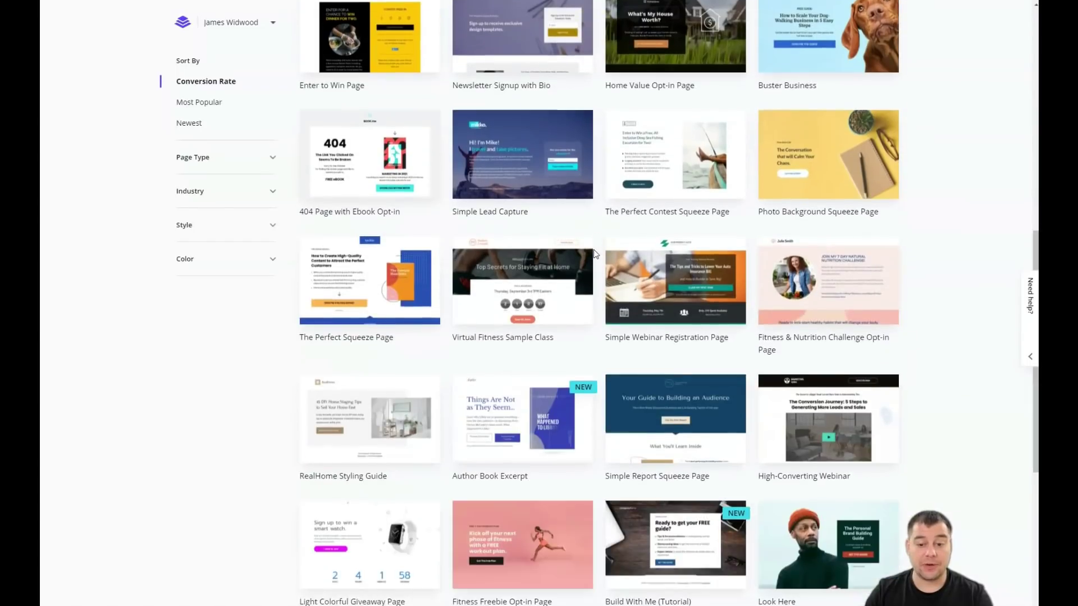
scroll(593, 249, down, 3)
scroll(593, 249, down, 4)
scroll(593, 249, down, 2)
scroll(594, 249, down, 3)
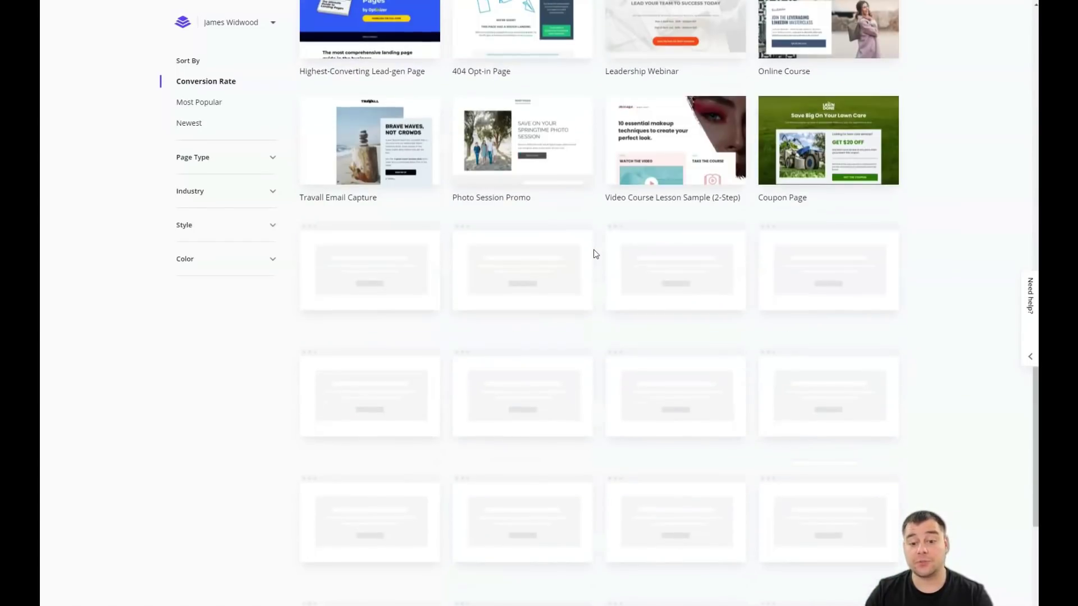
scroll(594, 250, down, 4)
scroll(594, 253, down, 3)
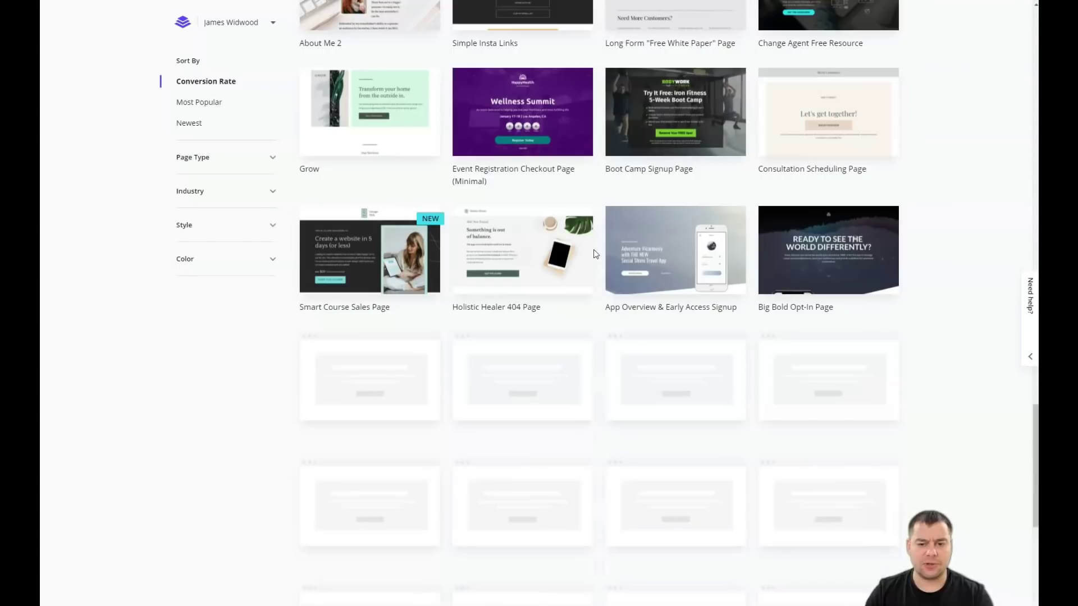
scroll(593, 253, down, 3)
scroll(594, 252, down, 2)
scroll(594, 254, down, 4)
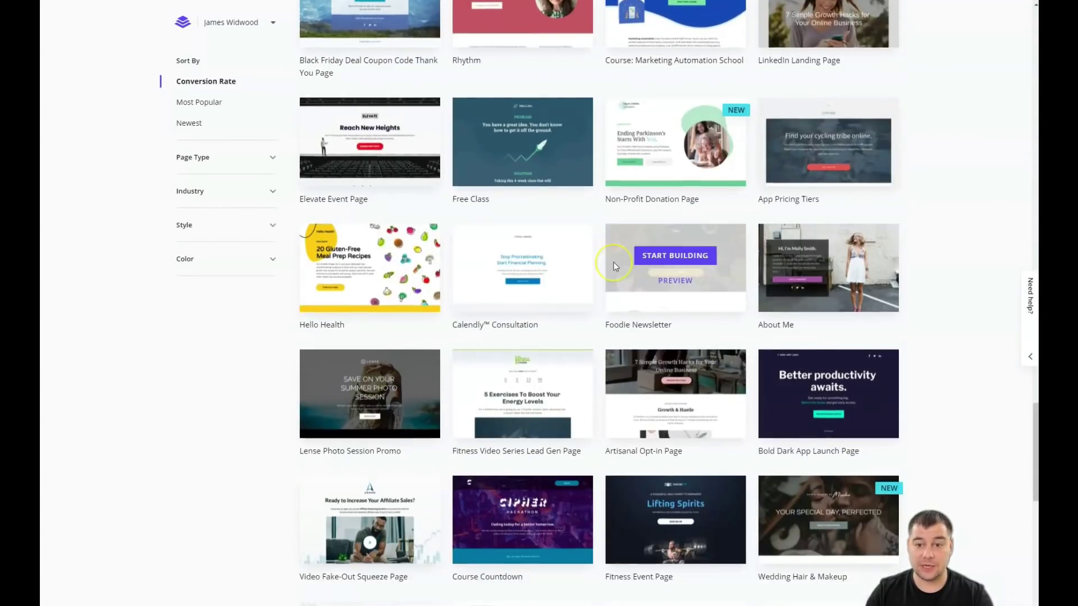
scroll(613, 262, down, 3)
scroll(614, 262, down, 3)
scroll(614, 262, down, 2)
scroll(613, 266, down, 3)
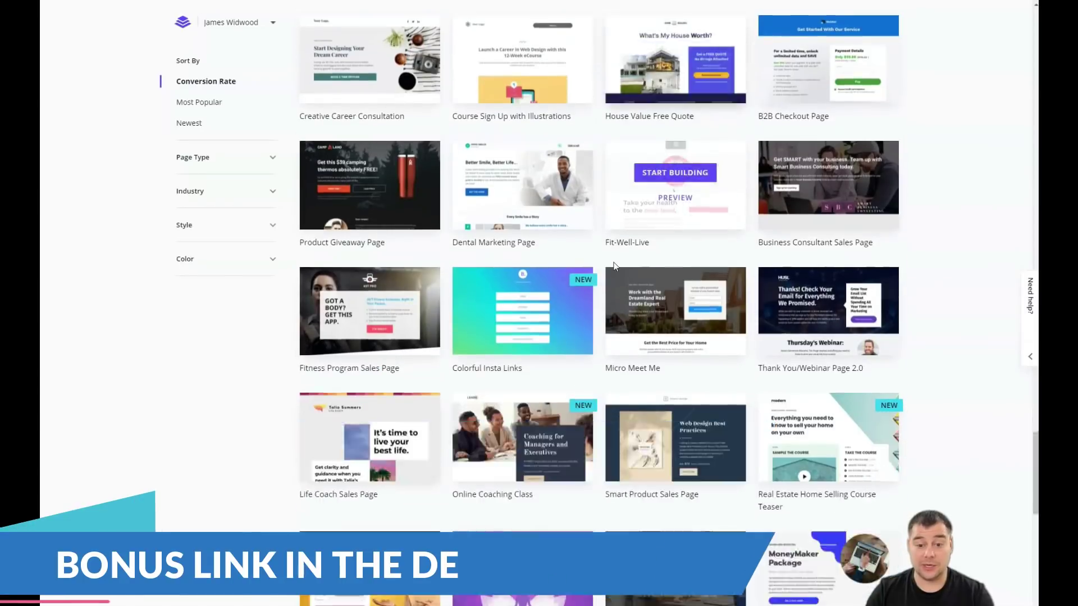
scroll(614, 266, down, 3)
scroll(614, 266, down, 4)
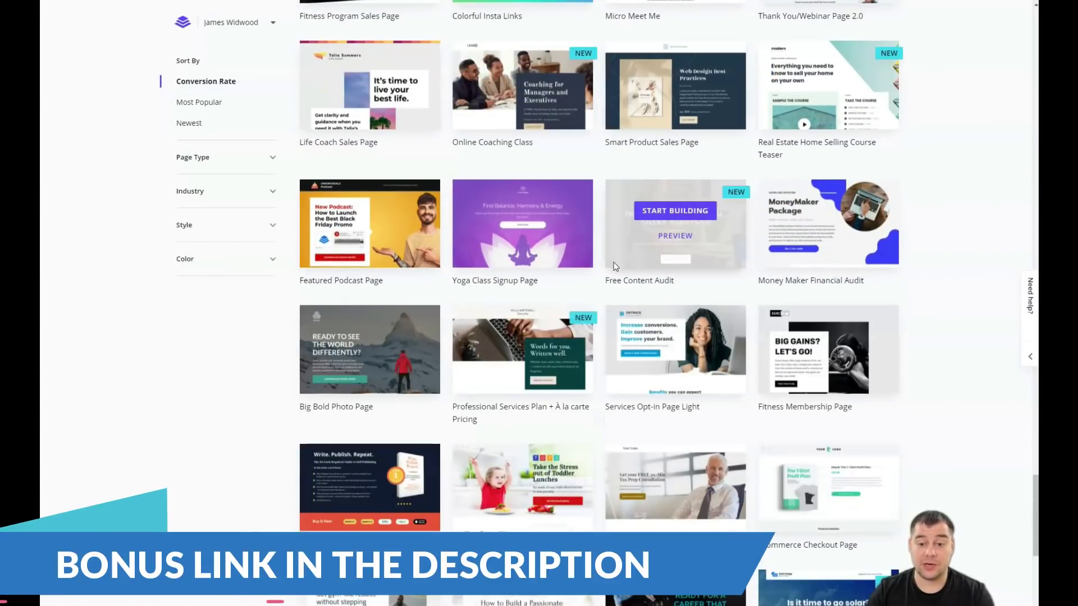
scroll(614, 266, down, 3)
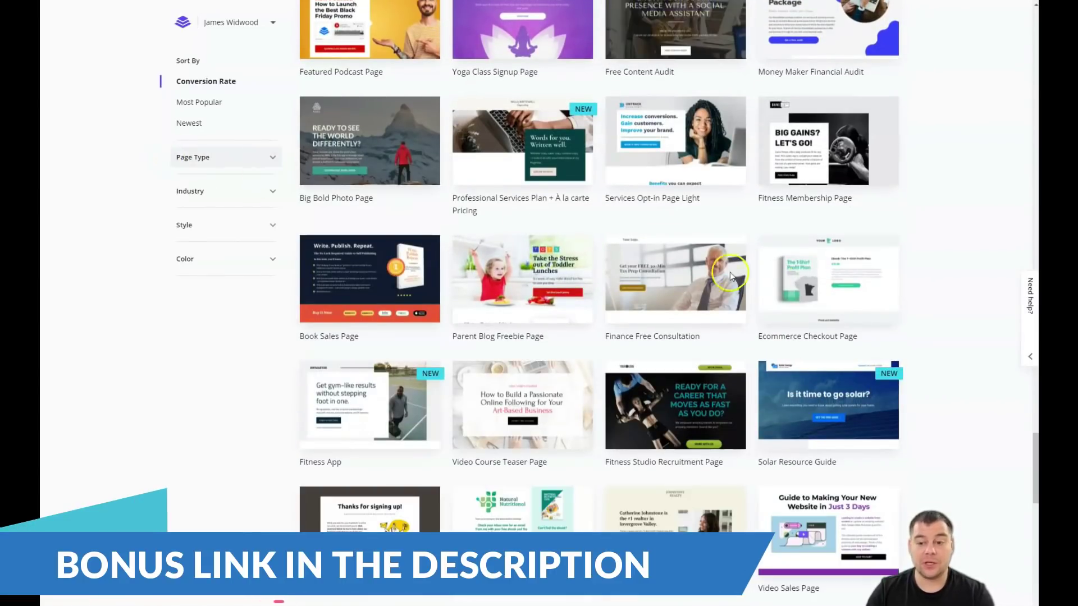
scroll(705, 274, up, 4)
scroll(690, 272, up, 3)
scroll(673, 271, up, 1)
scroll(674, 271, up, 4)
scroll(471, 210, up, 2)
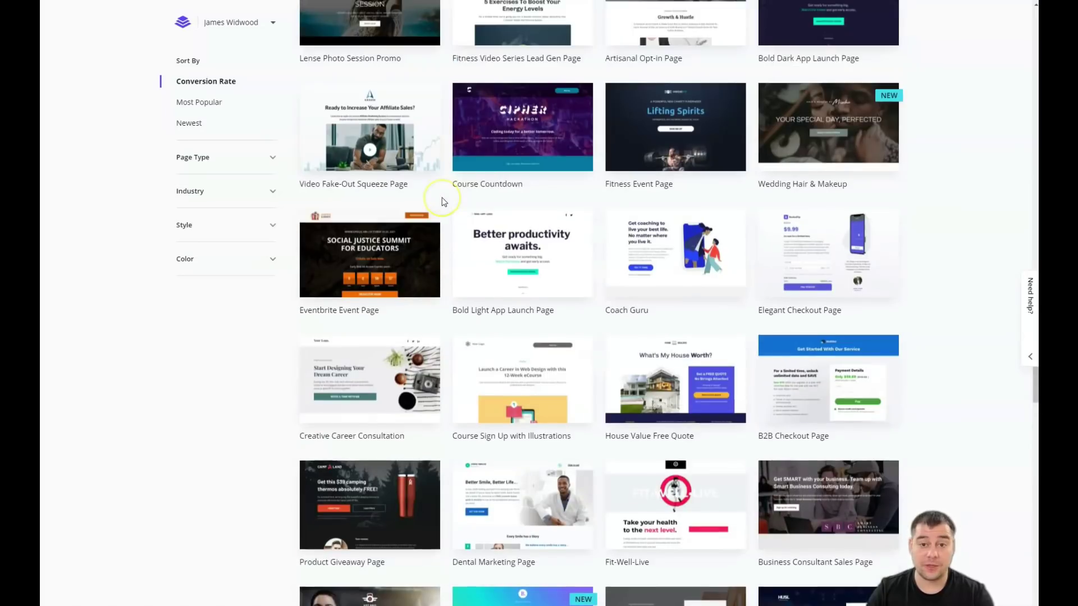
scroll(442, 200, up, 3)
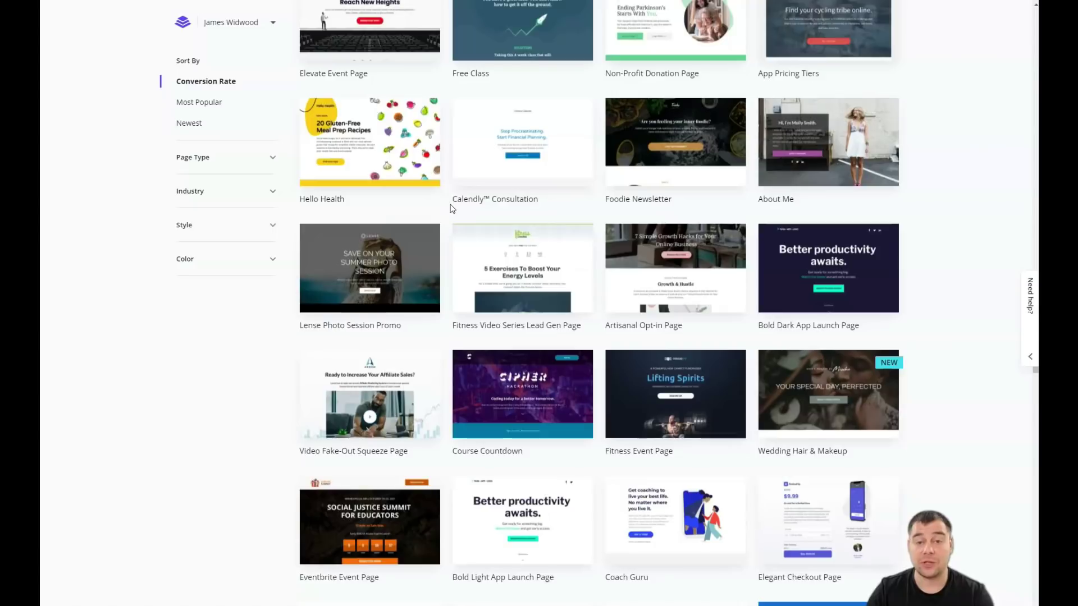
scroll(450, 208, up, 2)
scroll(451, 208, up, 3)
scroll(451, 208, up, 2)
scroll(451, 208, up, 2)
scroll(450, 208, up, 2)
click(273, 160)
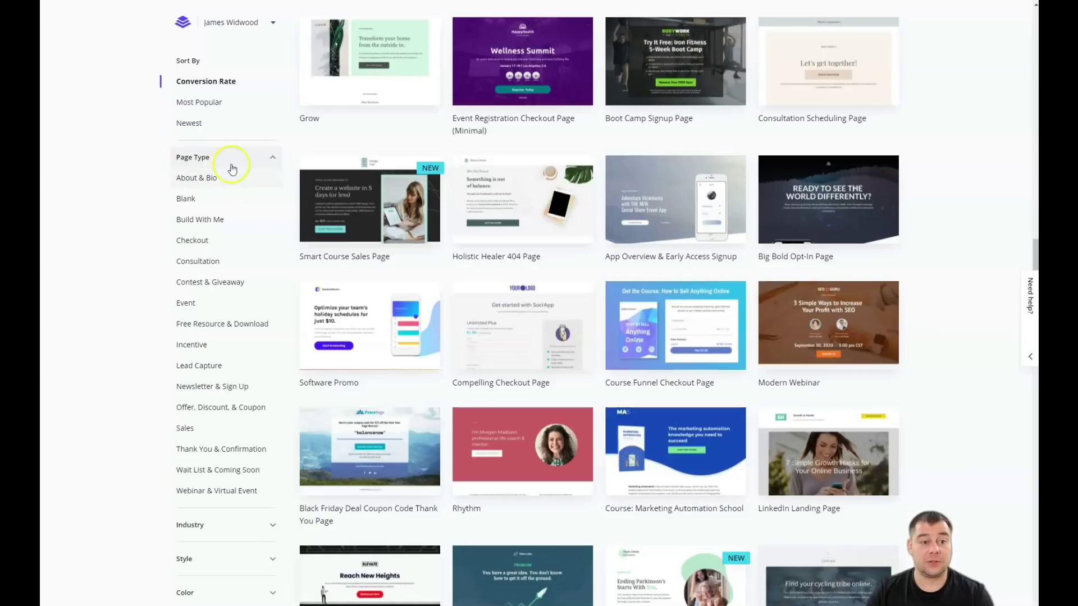
click(271, 161)
click(271, 193)
click(272, 194)
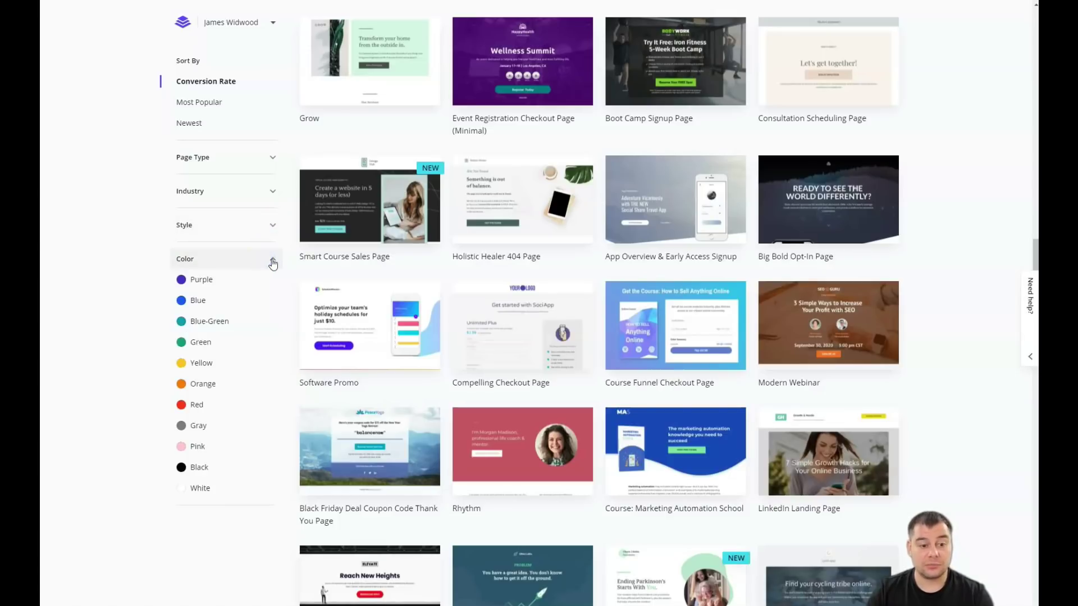
click(278, 257)
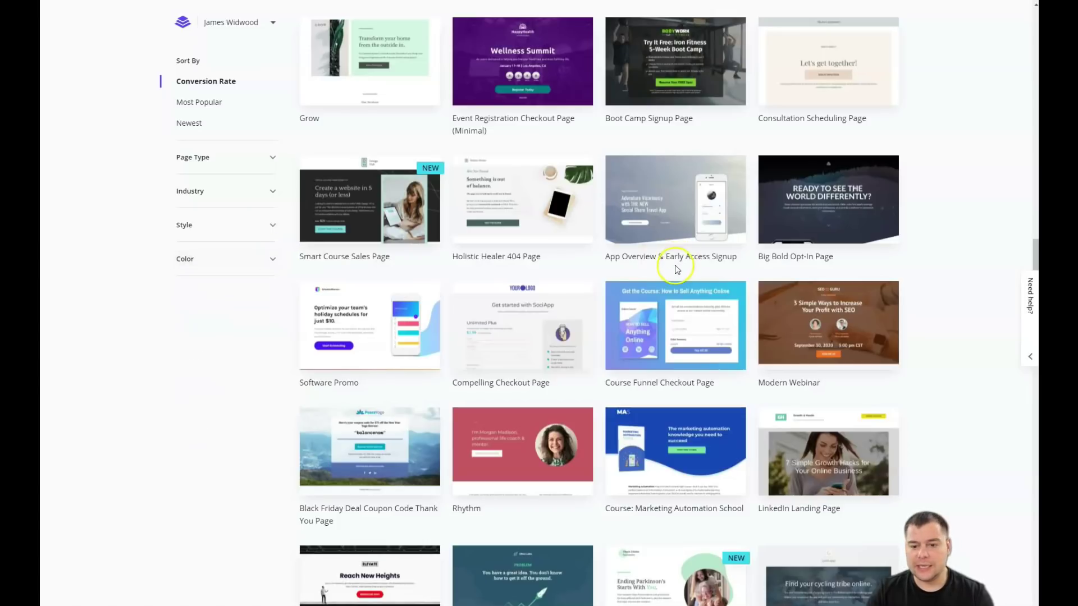
scroll(674, 270, down, 4)
scroll(674, 269, down, 1)
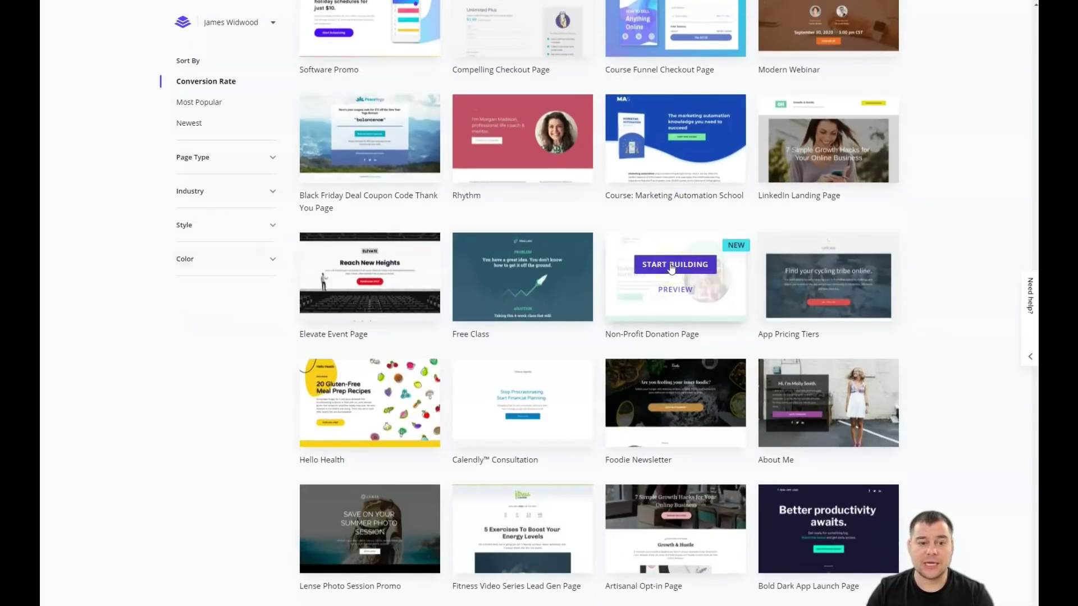
scroll(670, 269, down, 3)
scroll(716, 265, down, 2)
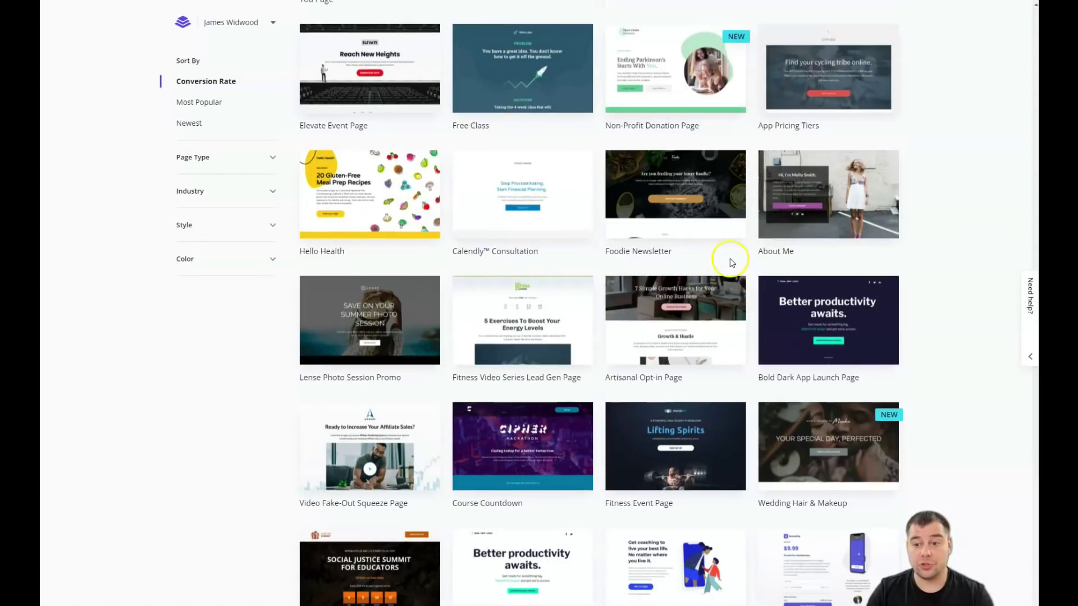
scroll(730, 262, down, 3)
scroll(728, 262, down, 2)
scroll(727, 261, down, 2)
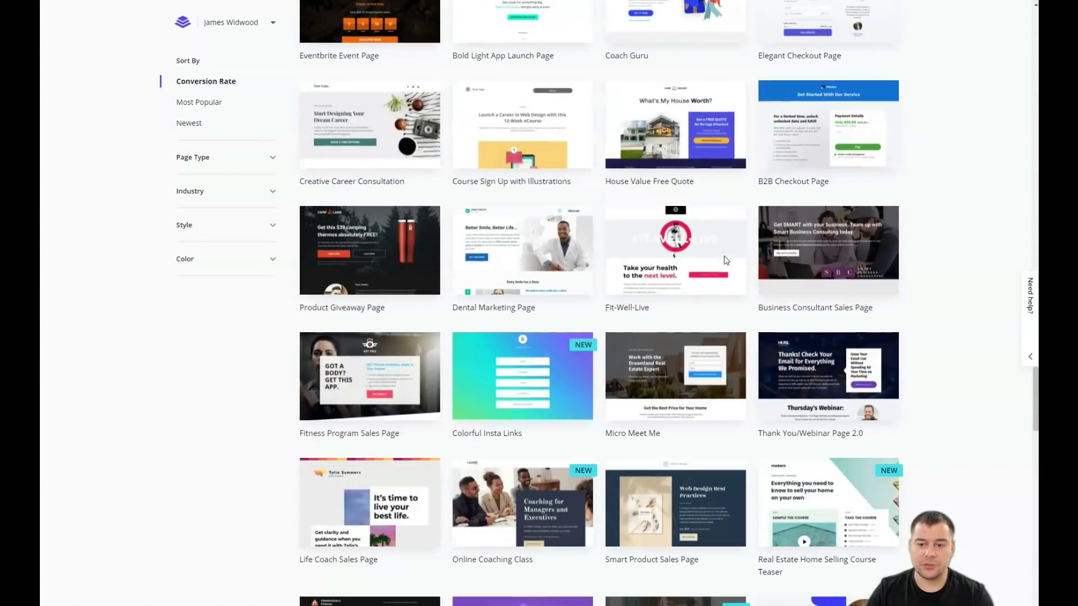
scroll(724, 261, down, 2)
scroll(724, 259, down, 3)
scroll(724, 260, down, 3)
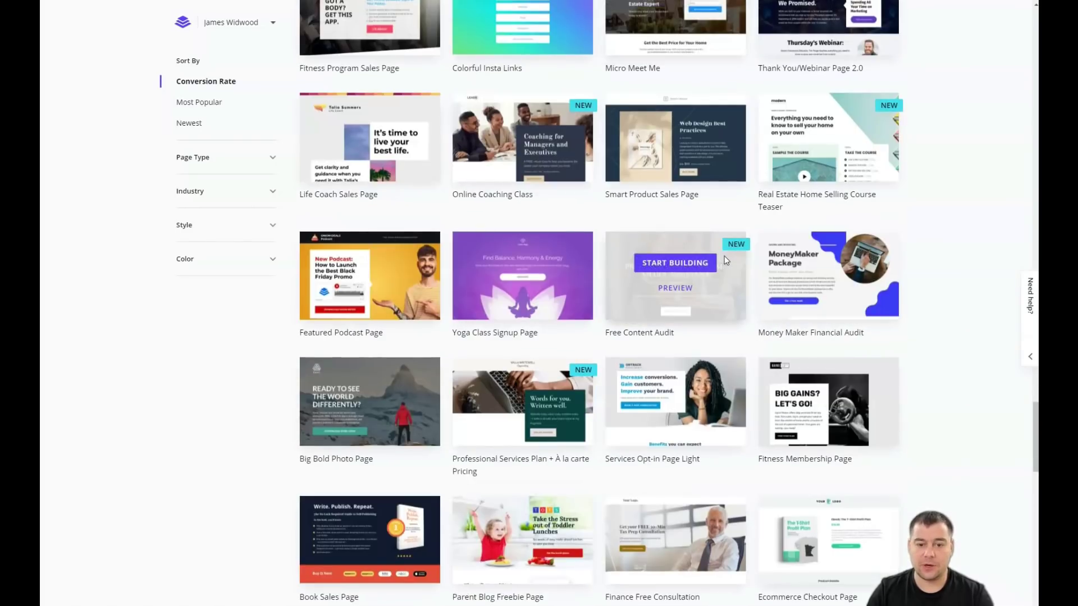
scroll(724, 259, down, 2)
scroll(724, 259, up, 4)
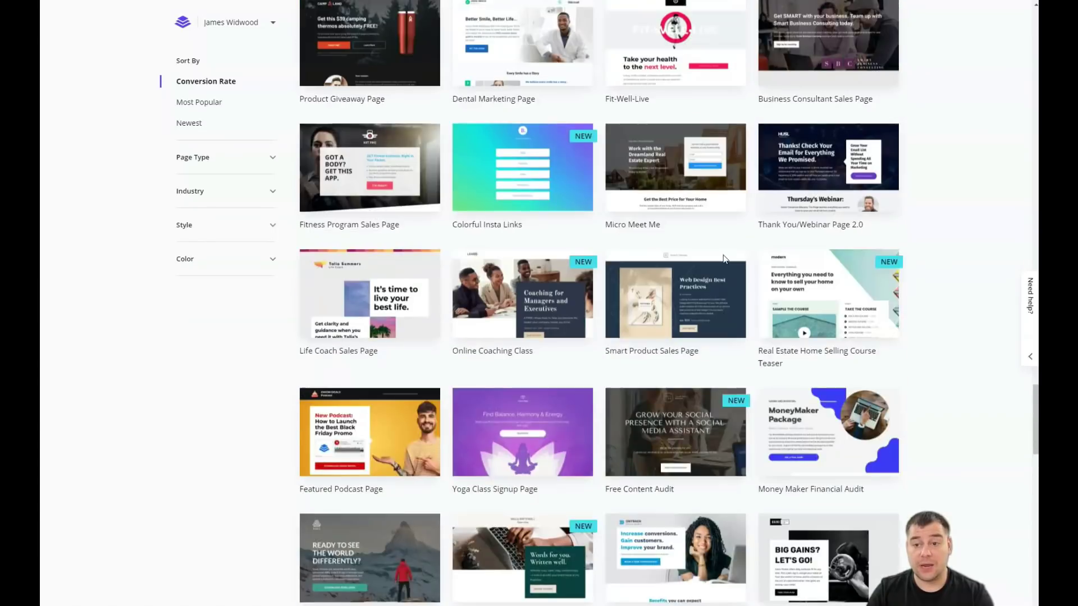
scroll(724, 259, up, 3)
scroll(724, 259, up, 3)
scroll(724, 259, up, 1)
scroll(725, 259, up, 3)
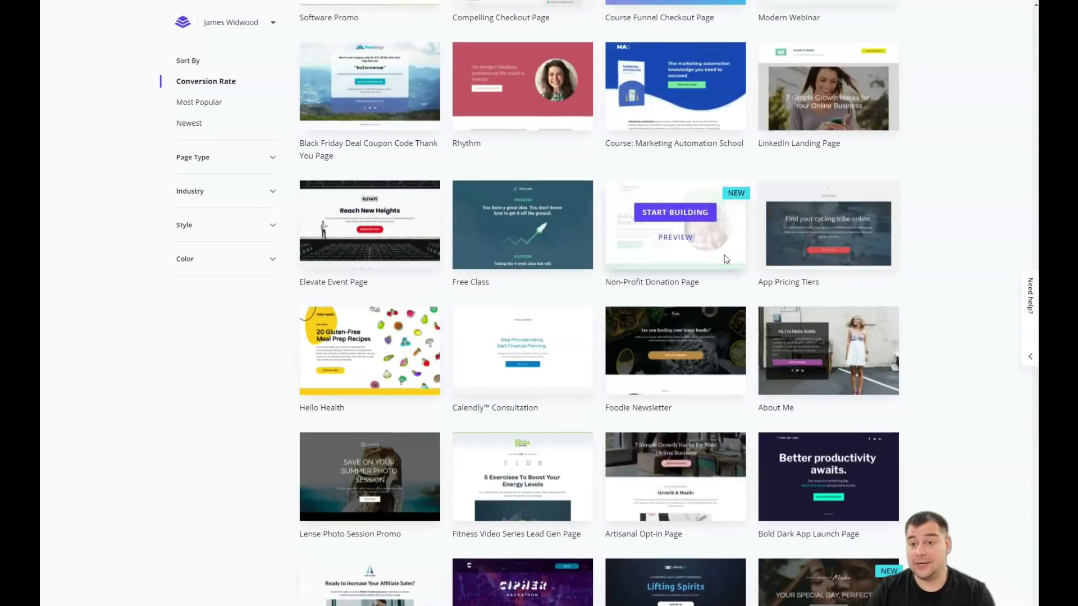
scroll(725, 259, up, 3)
scroll(724, 259, up, 4)
scroll(724, 259, up, 1)
scroll(724, 259, up, 1)
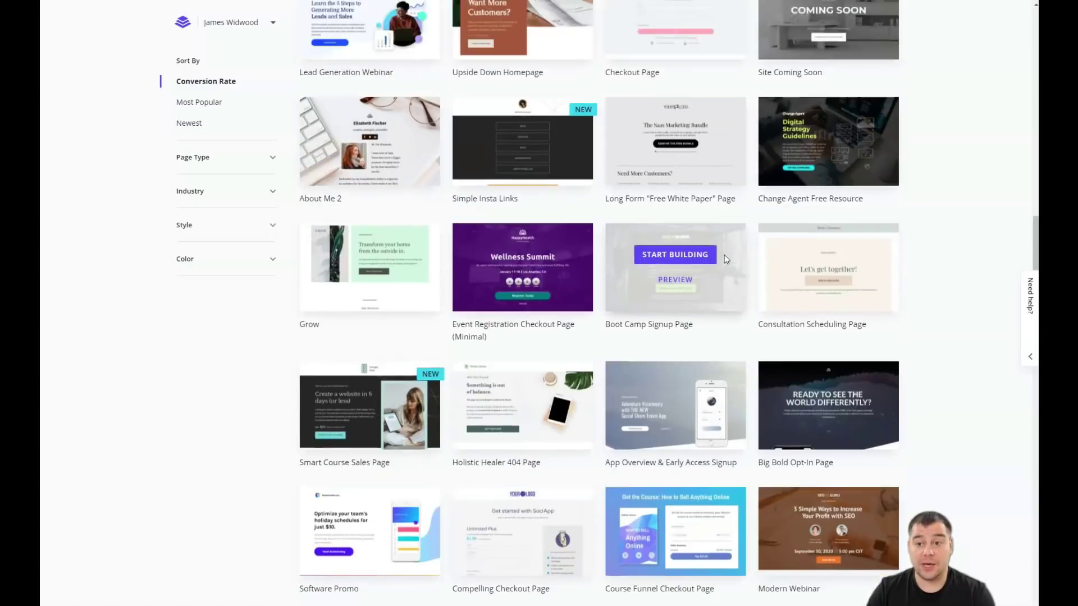
scroll(724, 259, up, 1)
scroll(725, 255, up, 2)
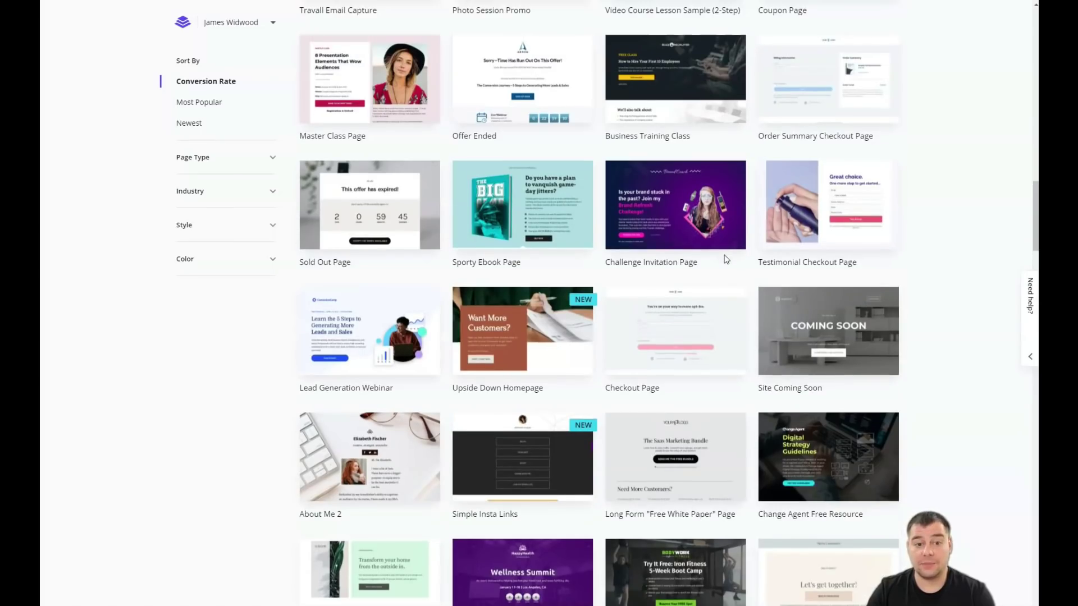
scroll(718, 266, up, 2)
scroll(719, 266, up, 1)
scroll(719, 265, up, 2)
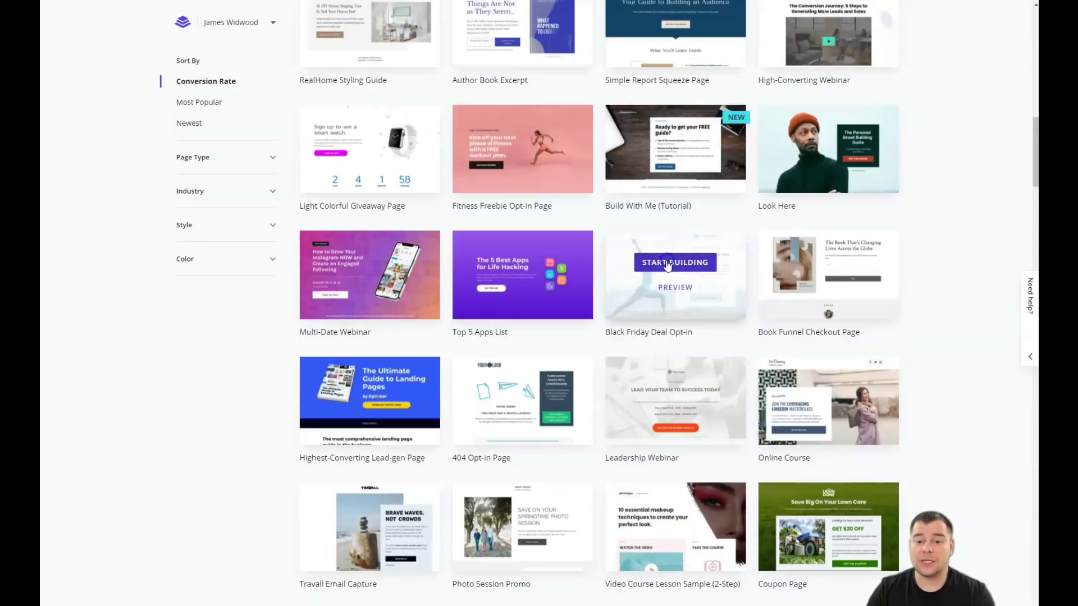
Start building the GOYO page from the Black Friday Deal Opt-in template
click(667, 266)
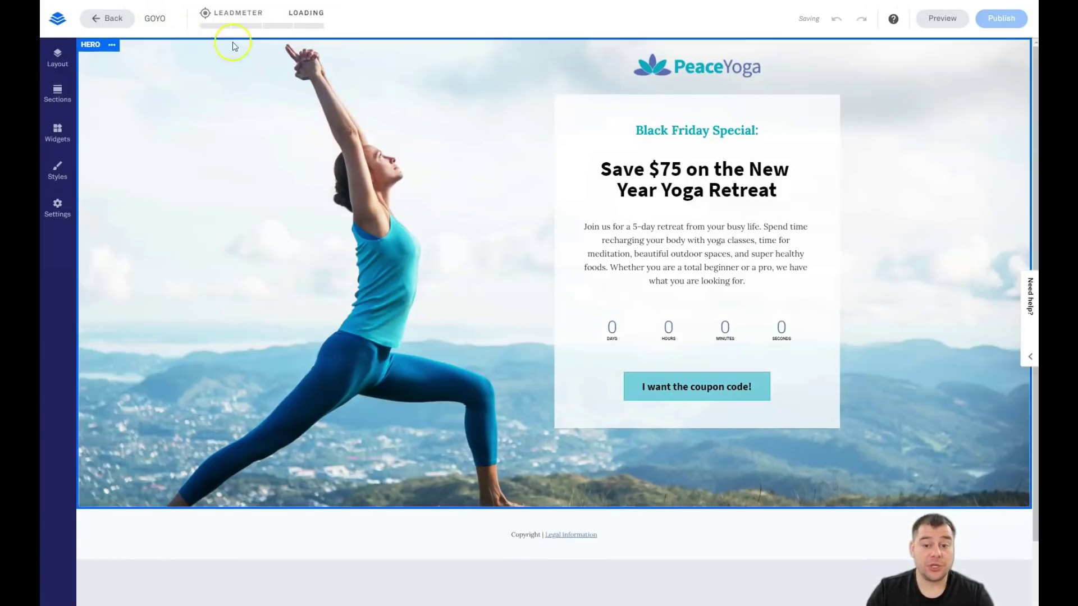
scroll(466, 269, down, 3)
scroll(470, 276, up, 3)
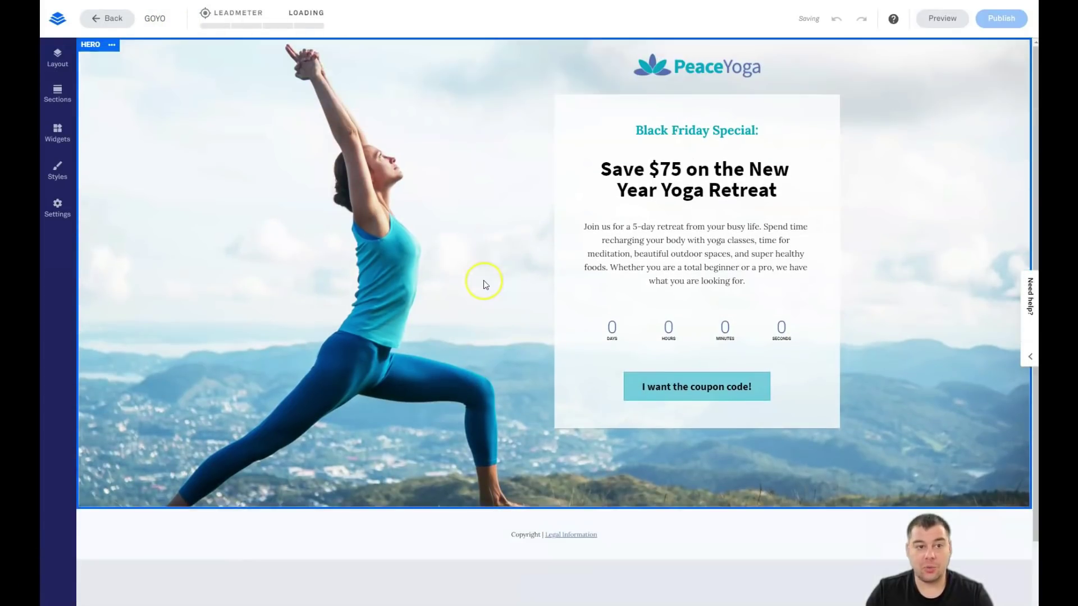
scroll(483, 279, down, 3)
scroll(475, 273, up, 1)
scroll(475, 271, up, 3)
scroll(474, 272, down, 2)
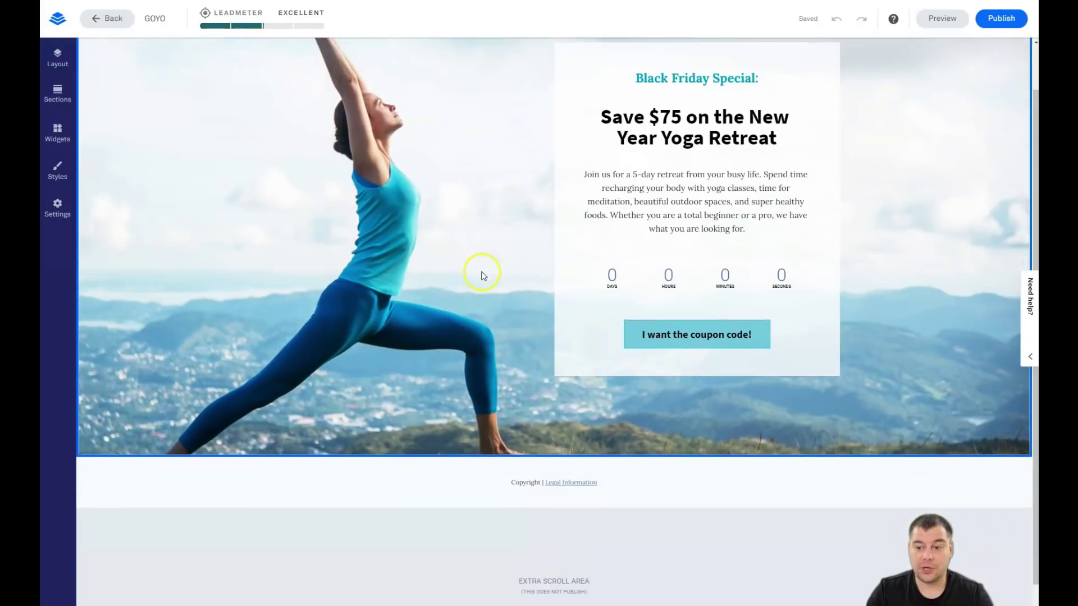
scroll(493, 266, up, 1)
scroll(492, 265, up, 1)
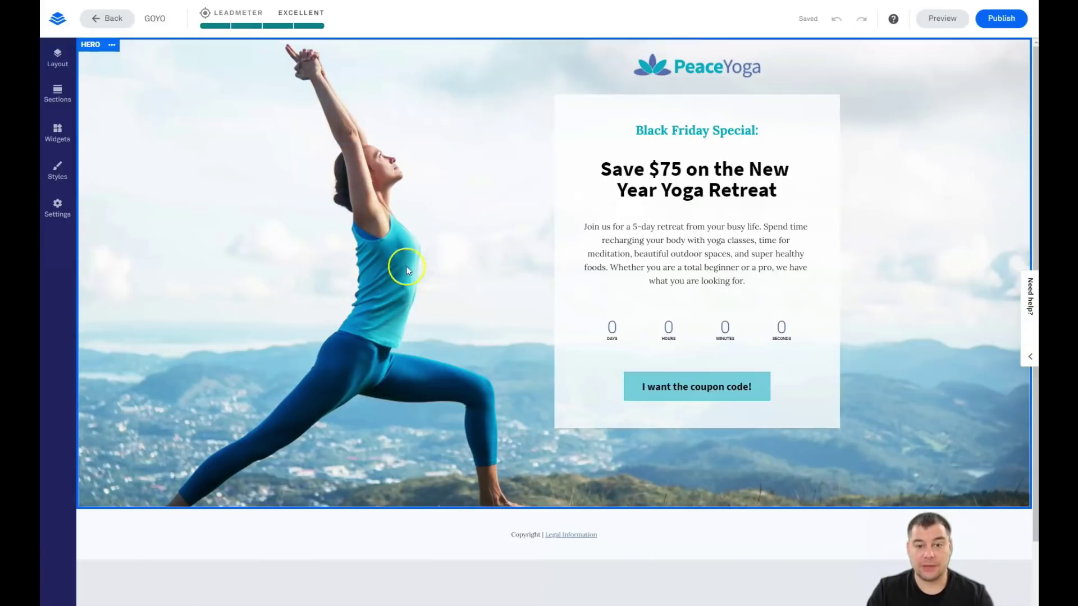
mouse_move(555, 261)
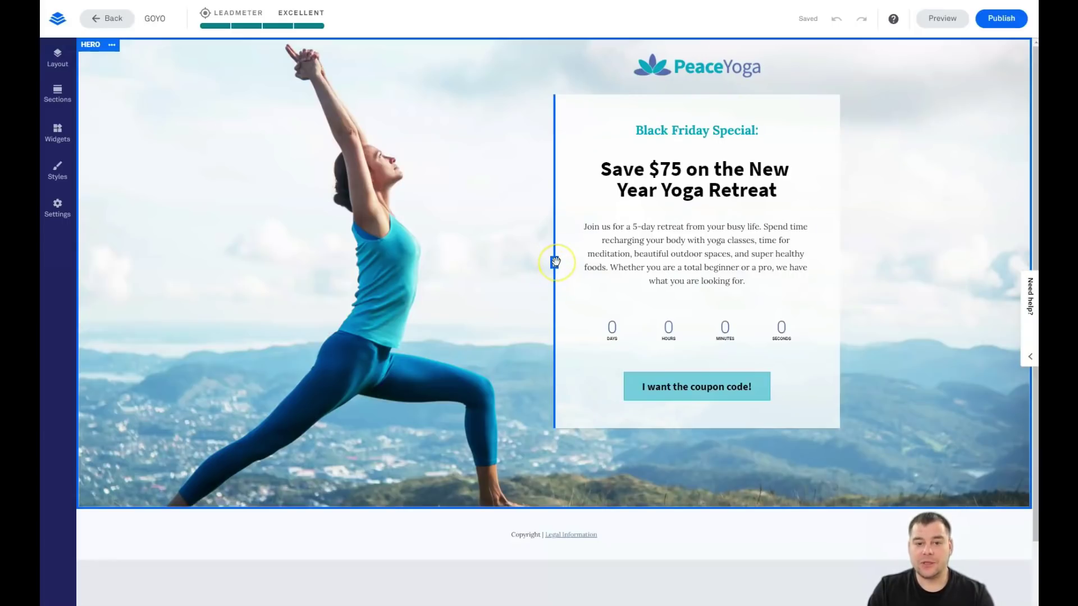
Open the page layout overview and select the Hero section
click(594, 267)
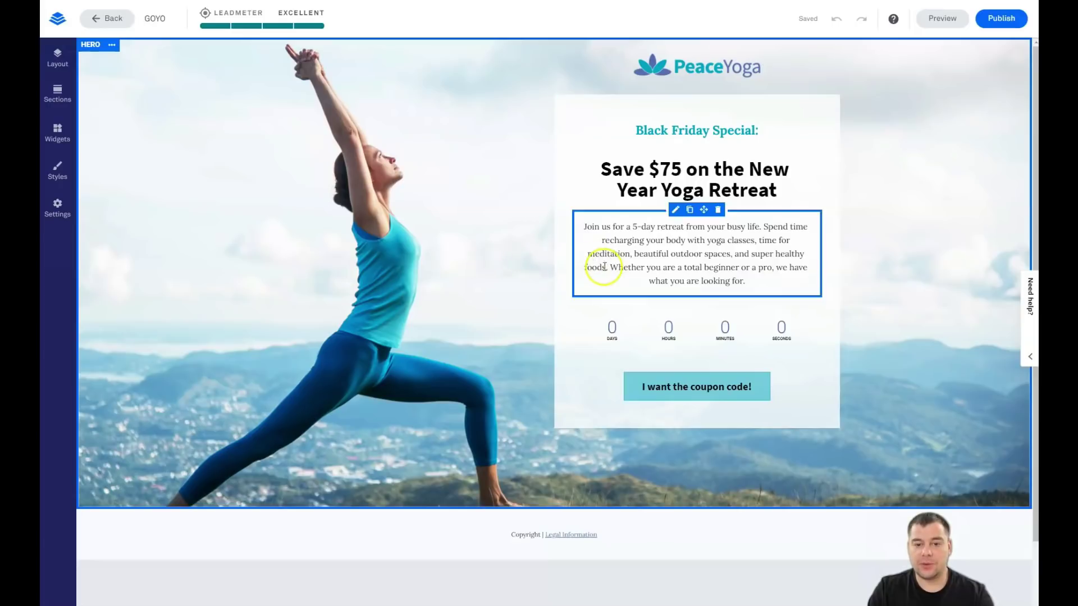
click(312, 181)
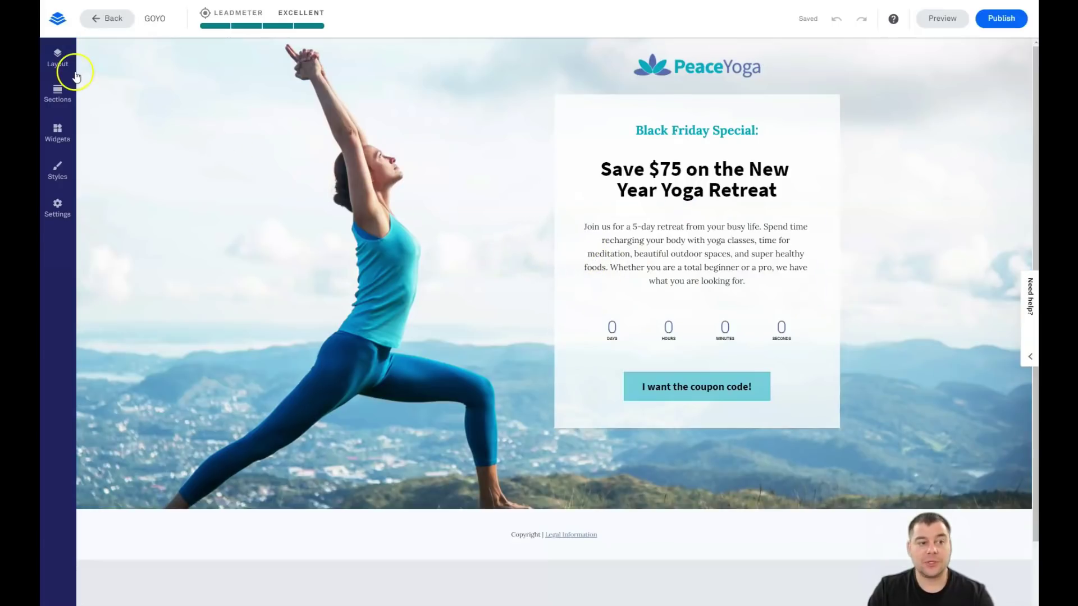
click(61, 66)
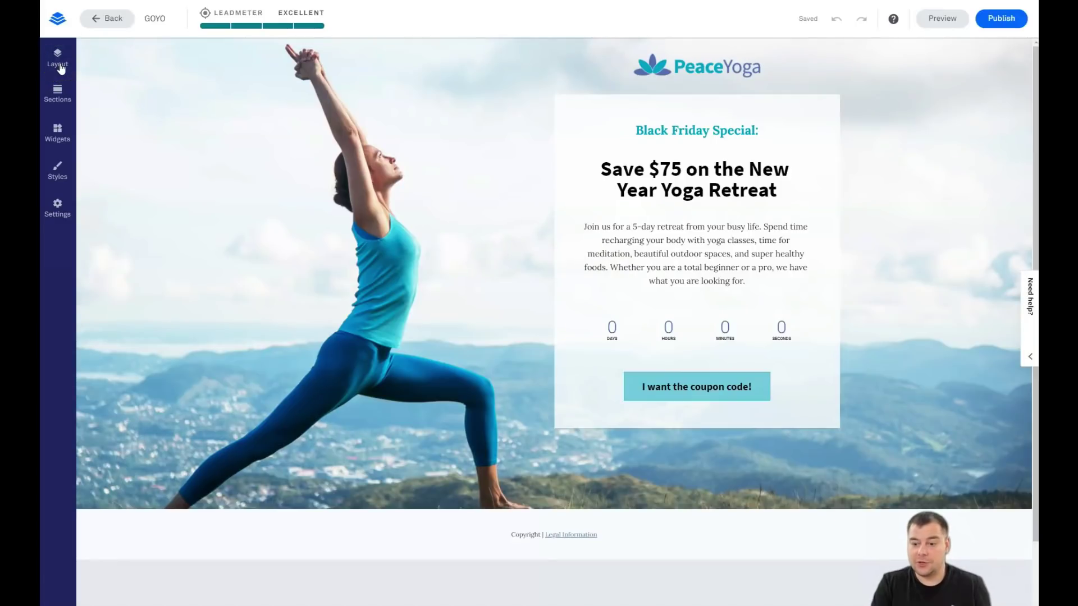
click(56, 66)
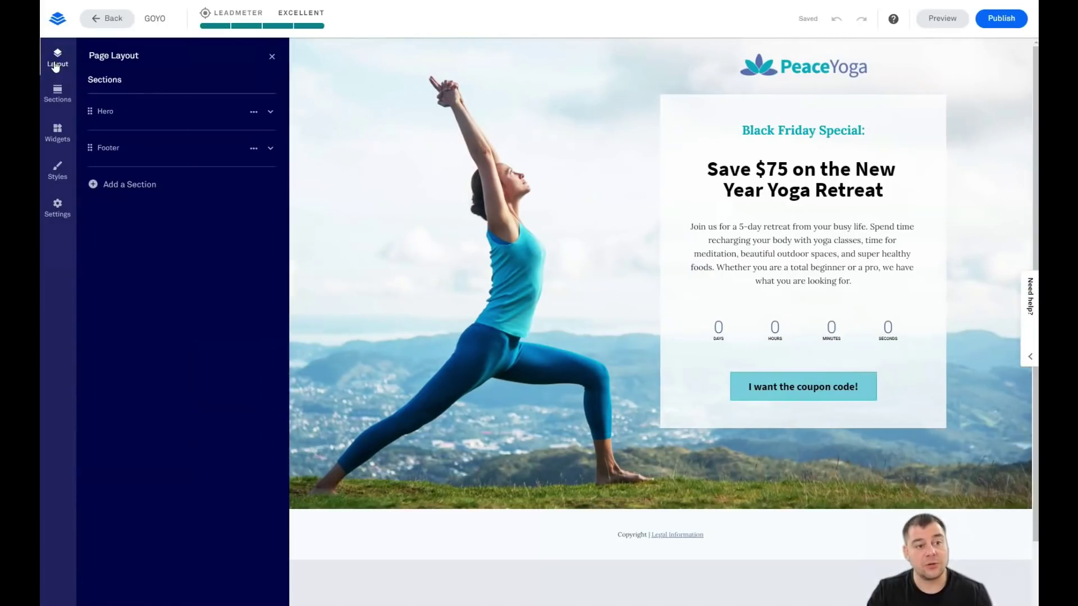
click(103, 111)
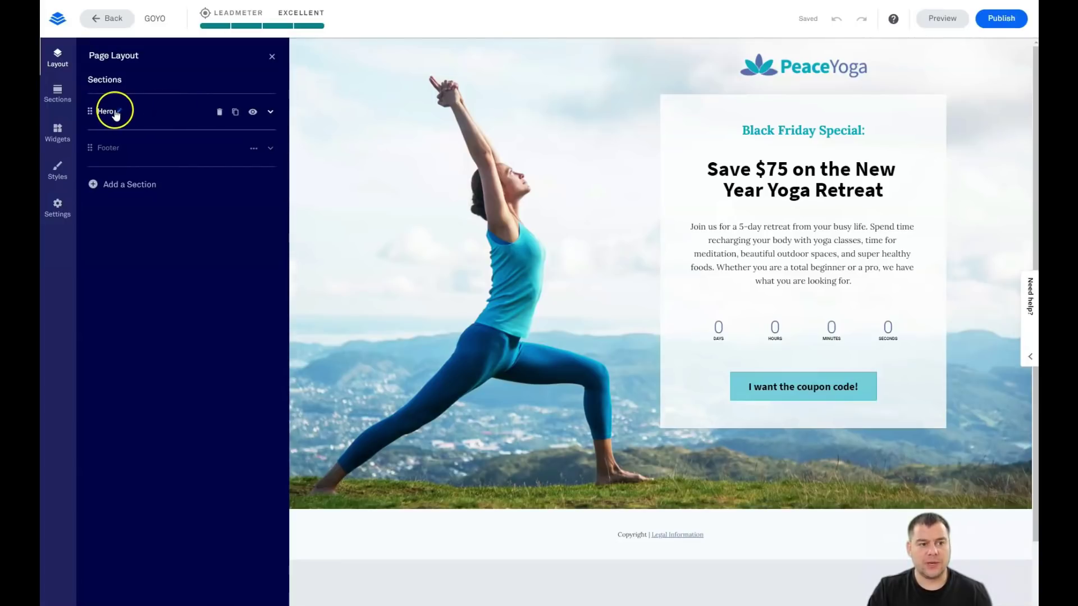
Expand the Hero section and inspect the Header's spacer and logo columns
click(271, 113)
click(271, 112)
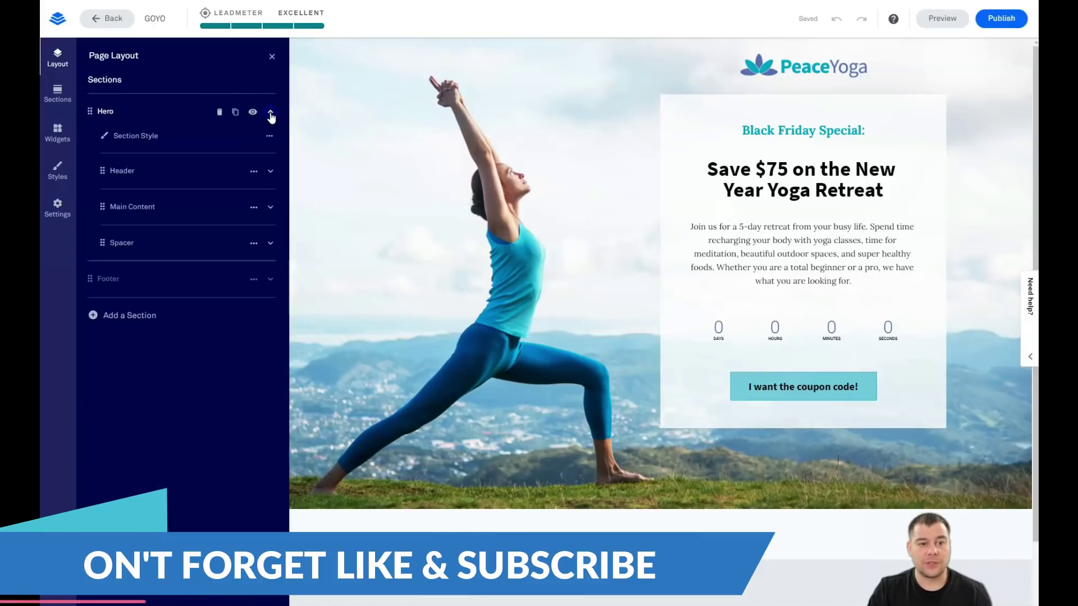
click(270, 113)
click(156, 112)
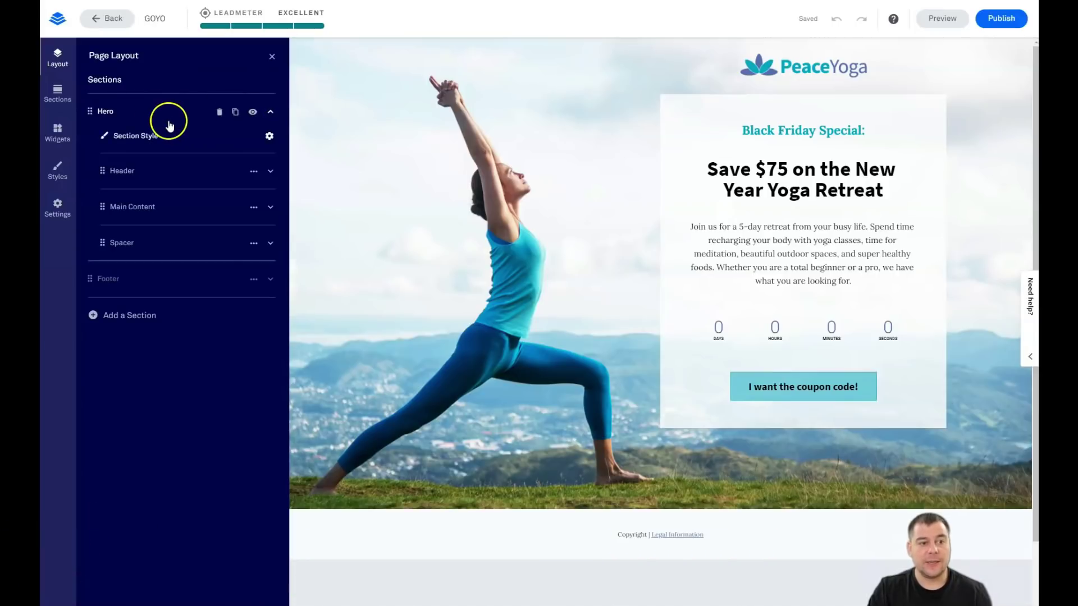
click(135, 171)
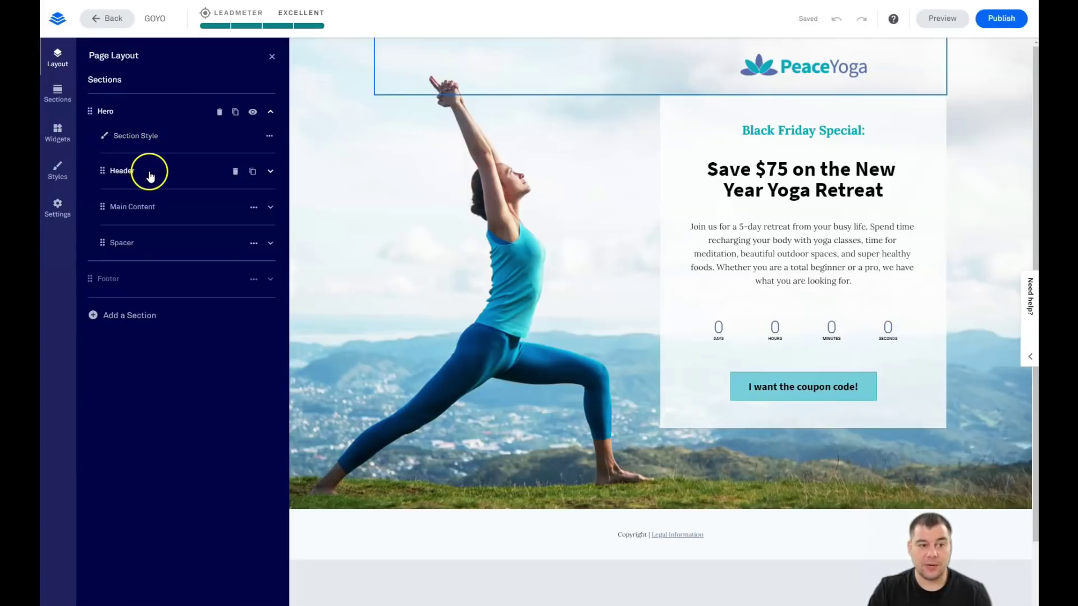
click(165, 172)
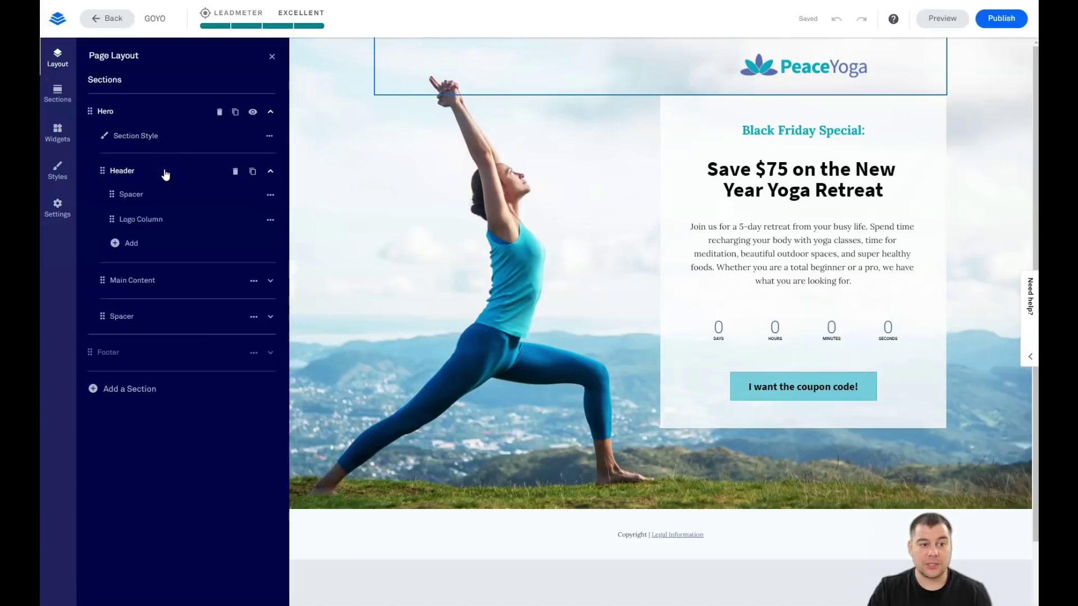
click(134, 195)
click(143, 220)
click(123, 244)
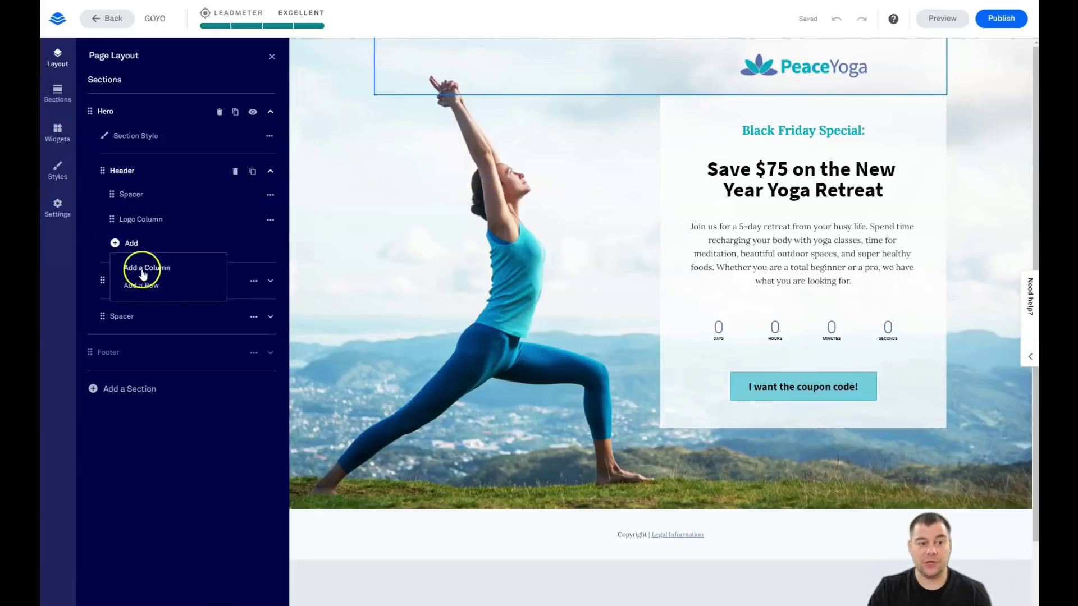
click(165, 170)
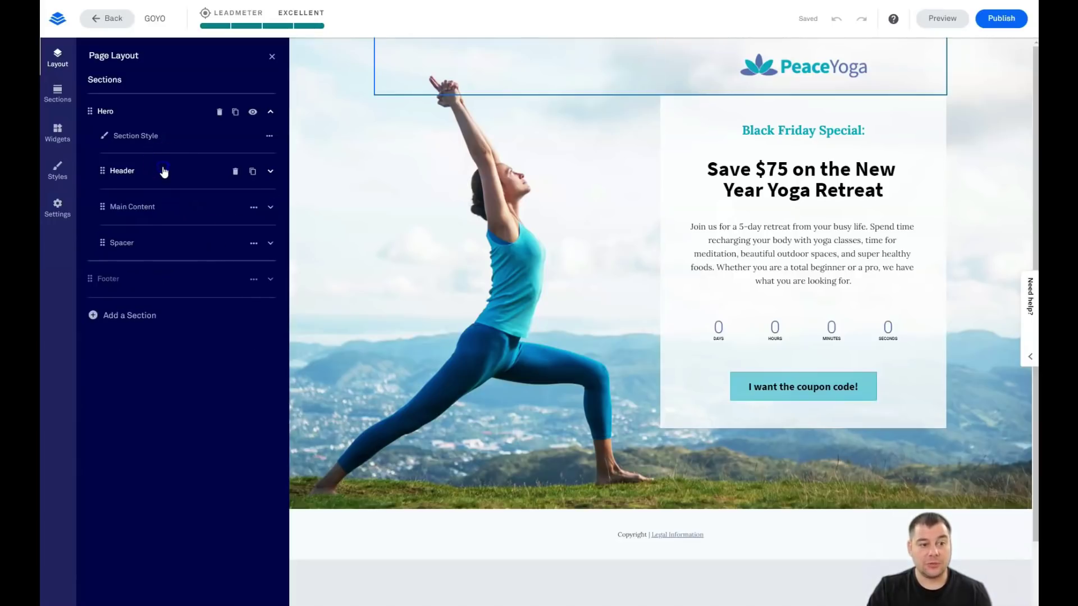
Inspect the Hero's Main Content, Opt-in Area and spacer rows
click(138, 208)
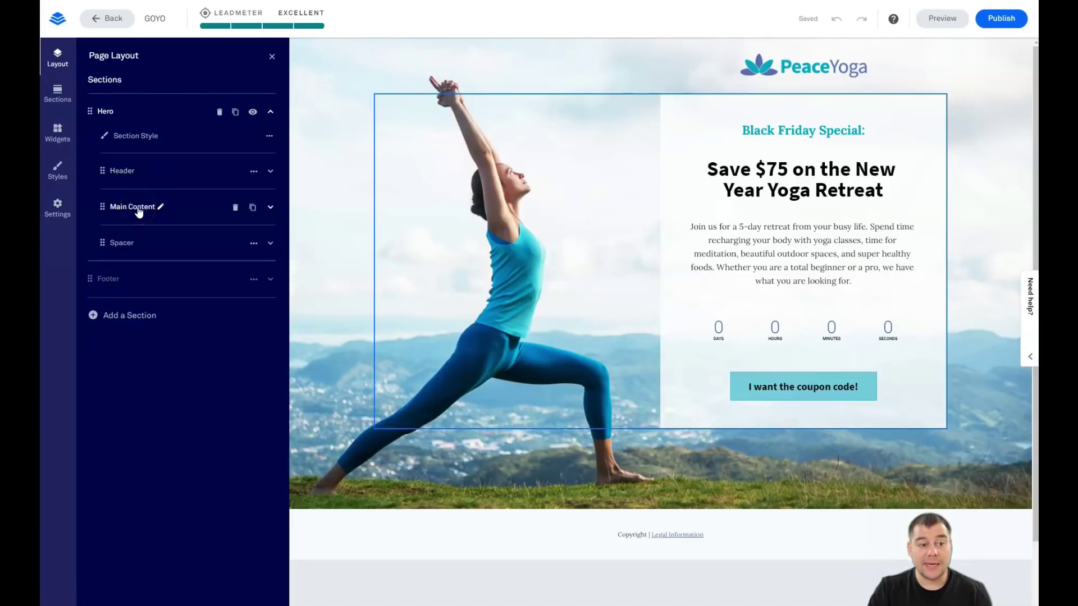
click(138, 211)
click(136, 230)
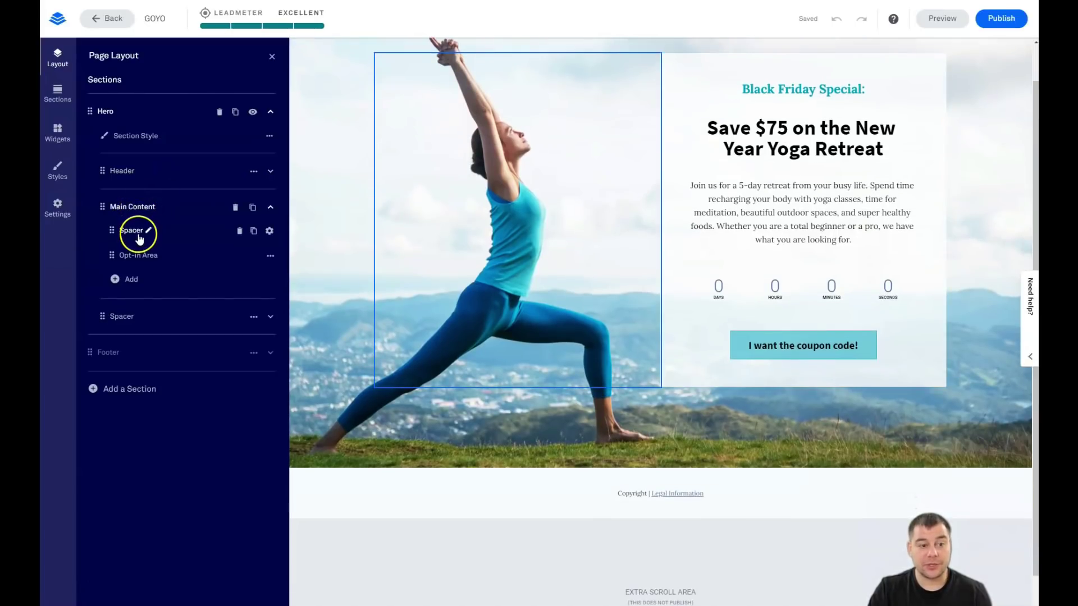
click(138, 255)
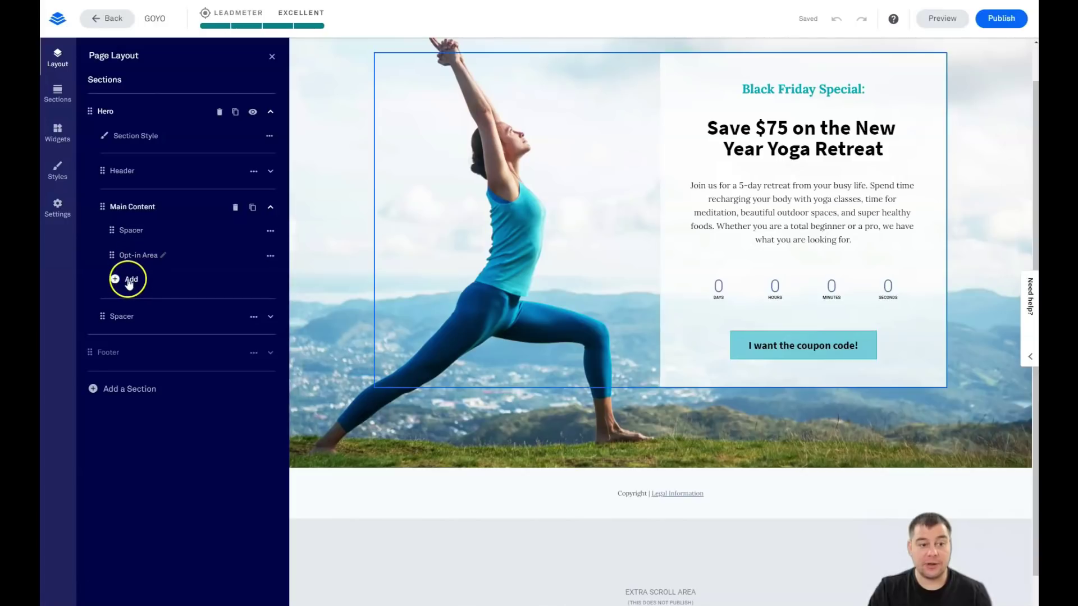
click(128, 279)
click(128, 279)
click(127, 317)
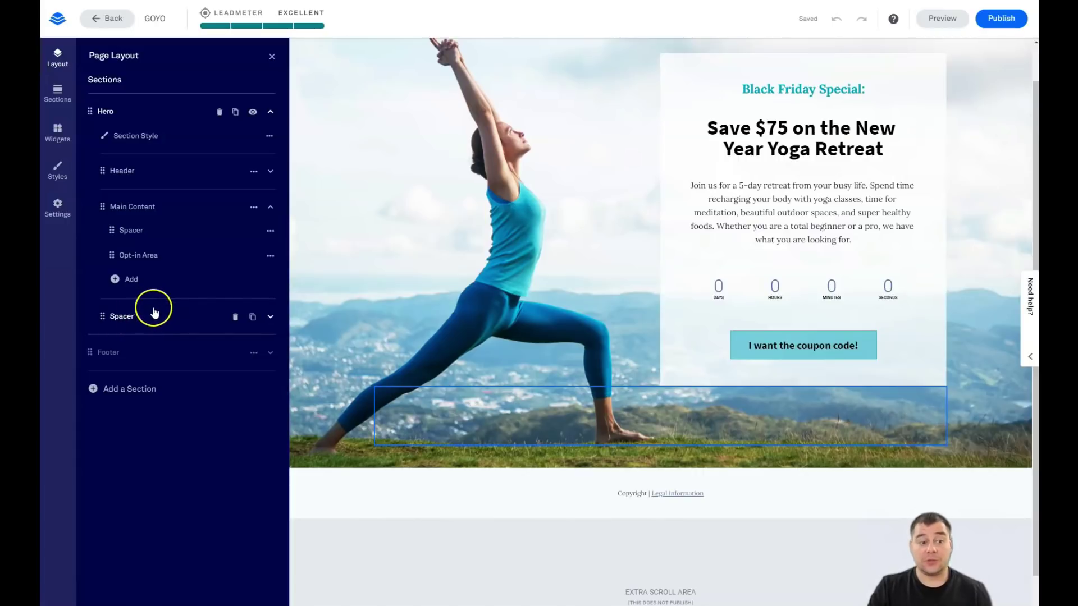
click(165, 111)
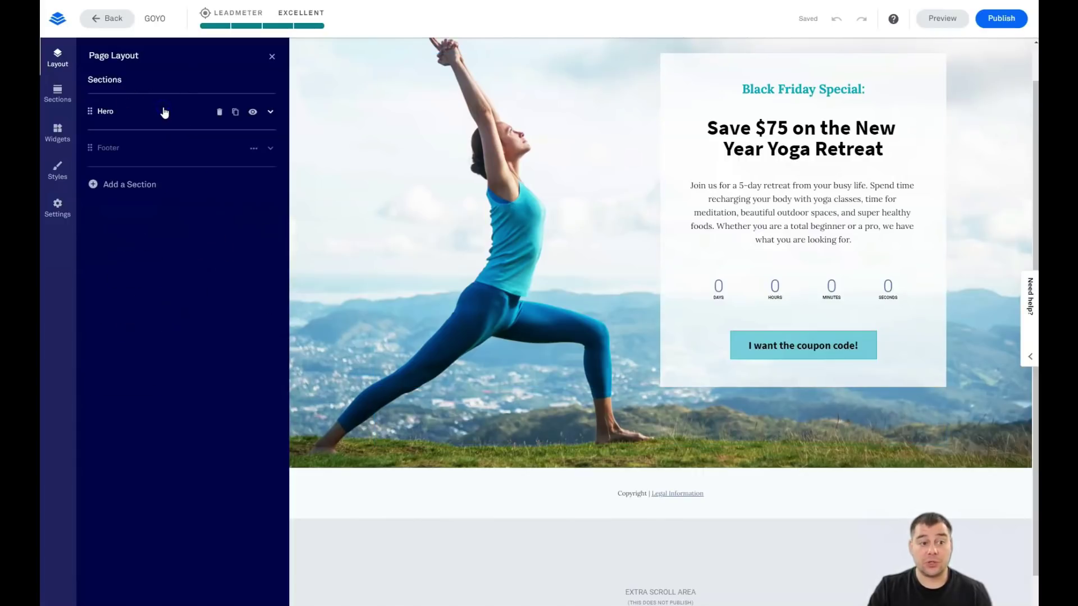
click(165, 111)
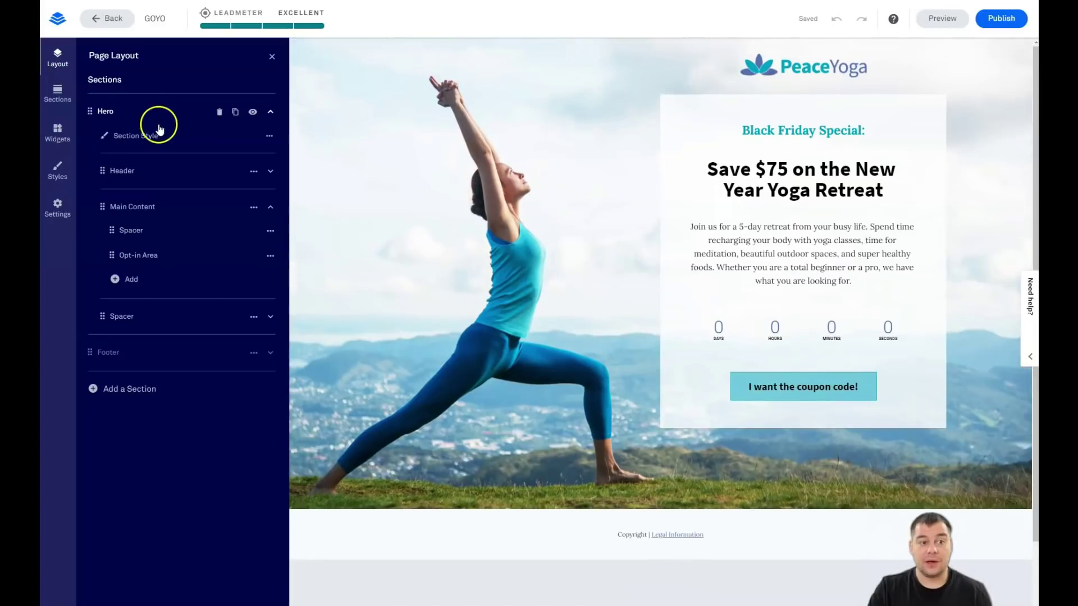
In Hero Settings, set the woman-with-dumbbells photo as the hero background
click(137, 138)
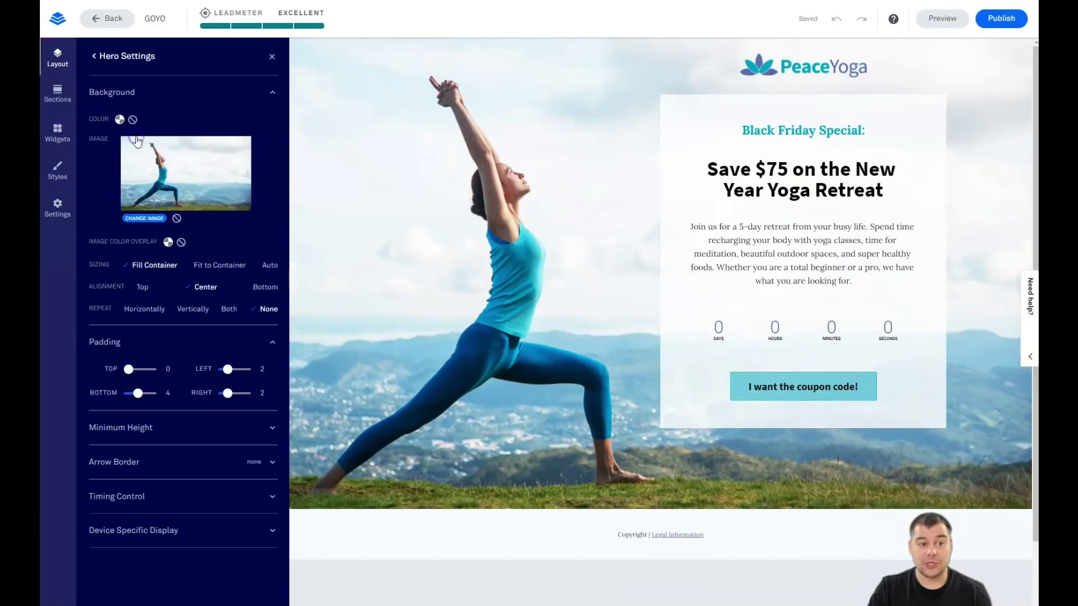
click(145, 219)
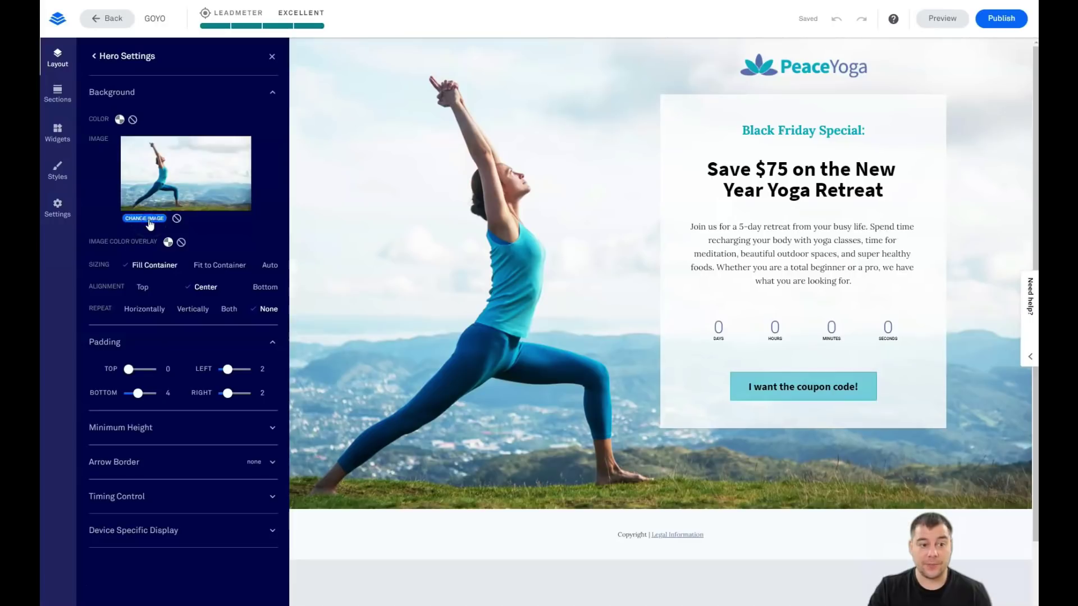
click(150, 222)
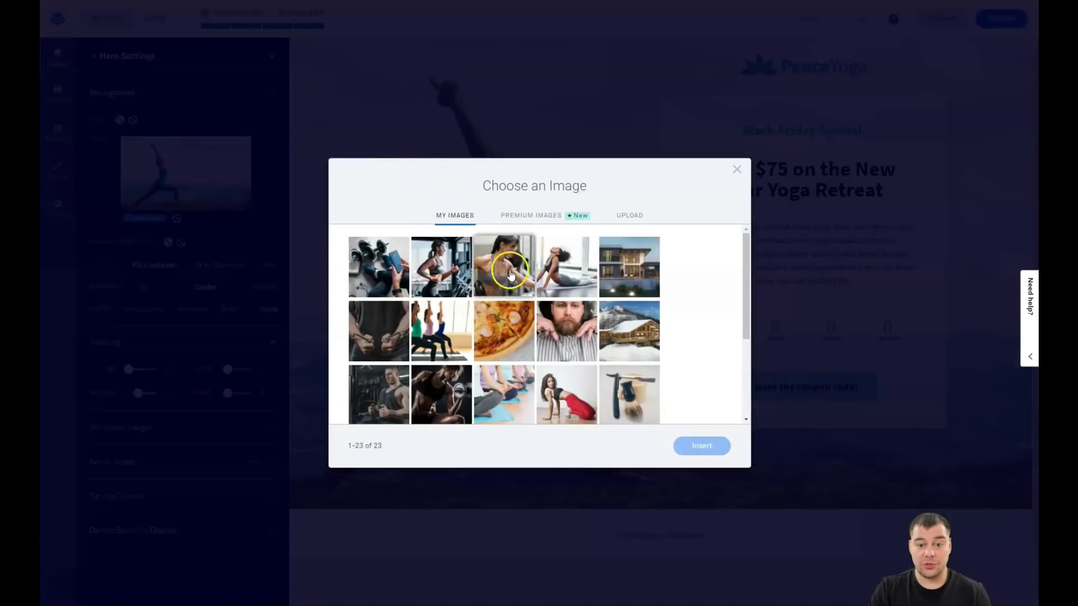
scroll(531, 271, down, 3)
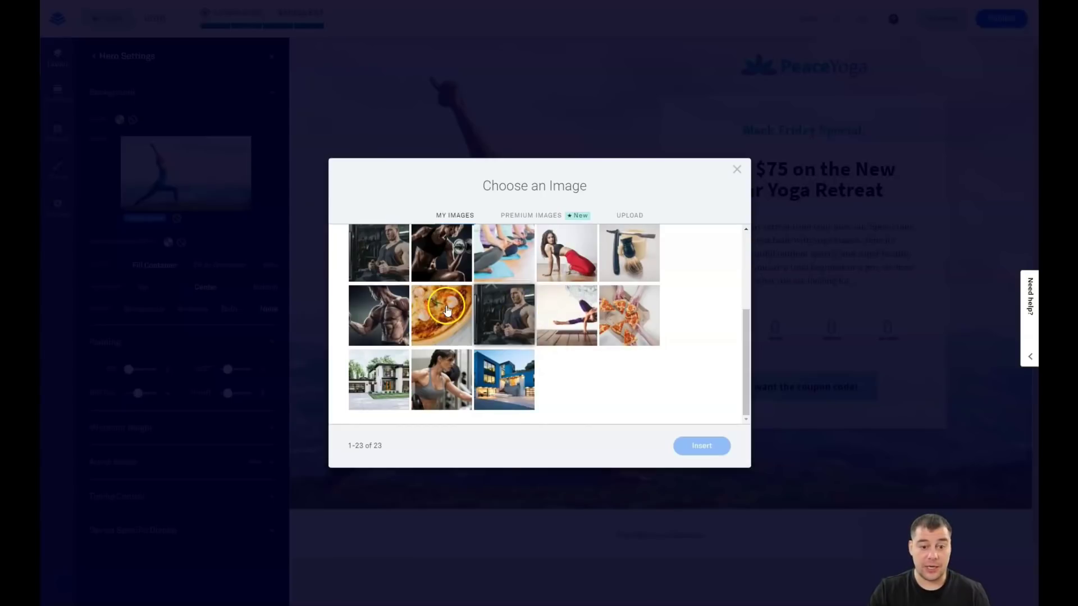
scroll(501, 297, up, 1)
scroll(501, 298, up, 3)
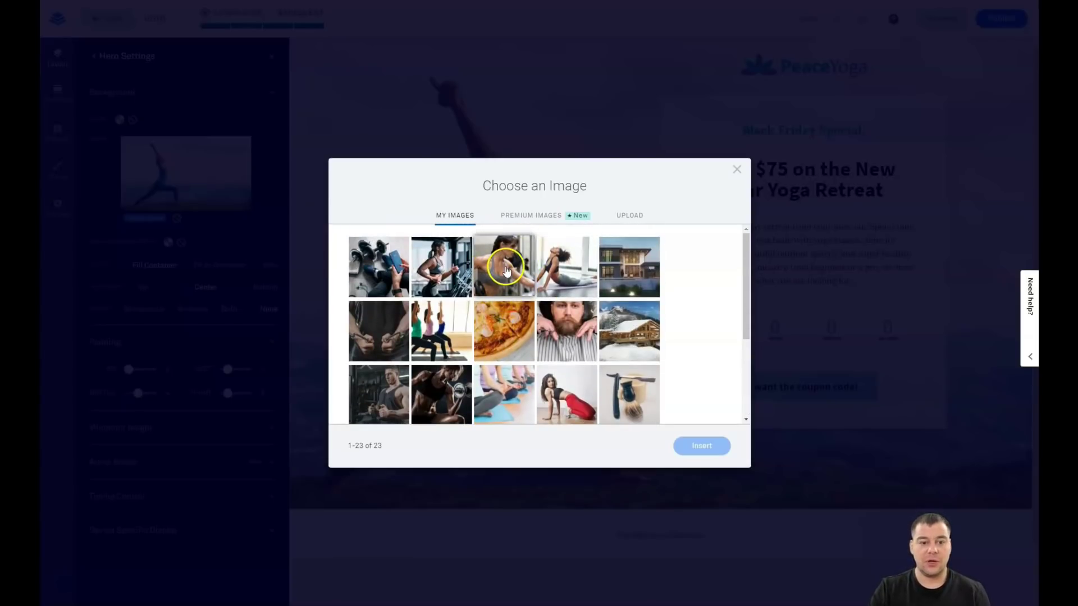
click(506, 269)
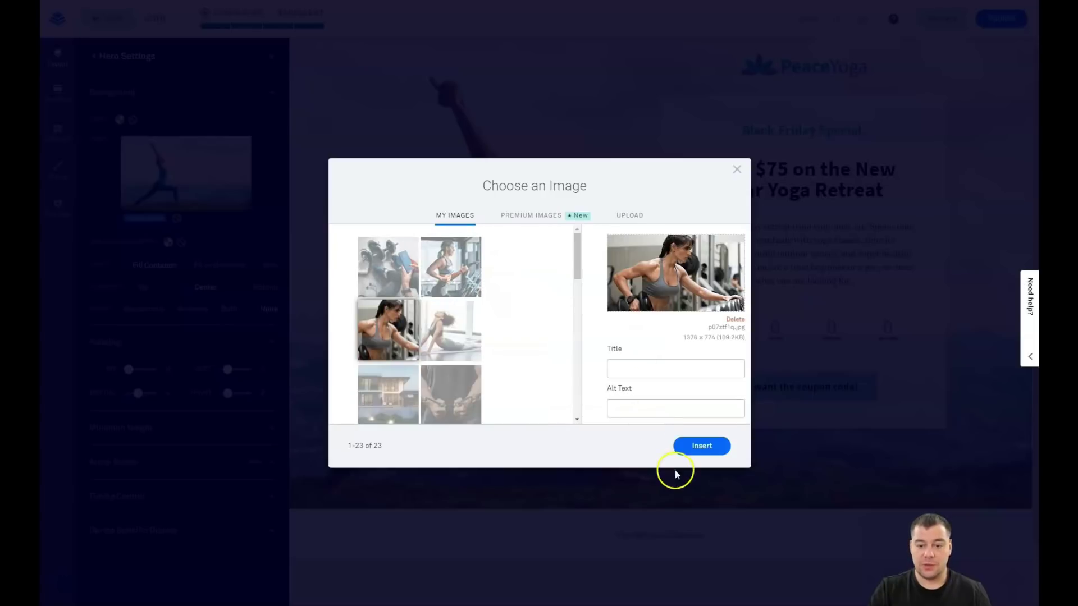
click(700, 445)
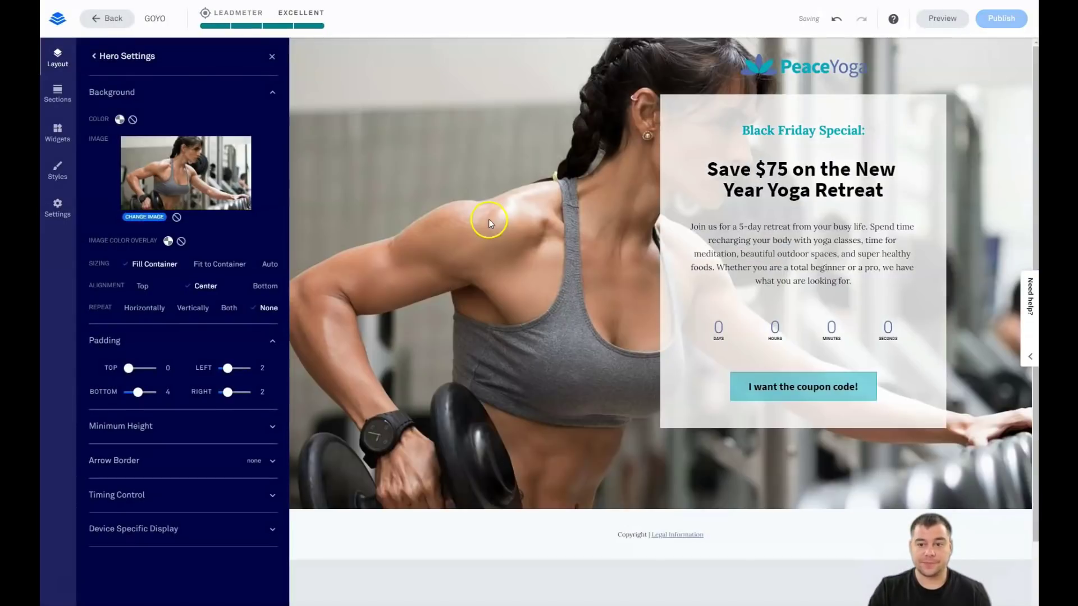
Swap the hero background for the yoga class meditation photo
click(145, 218)
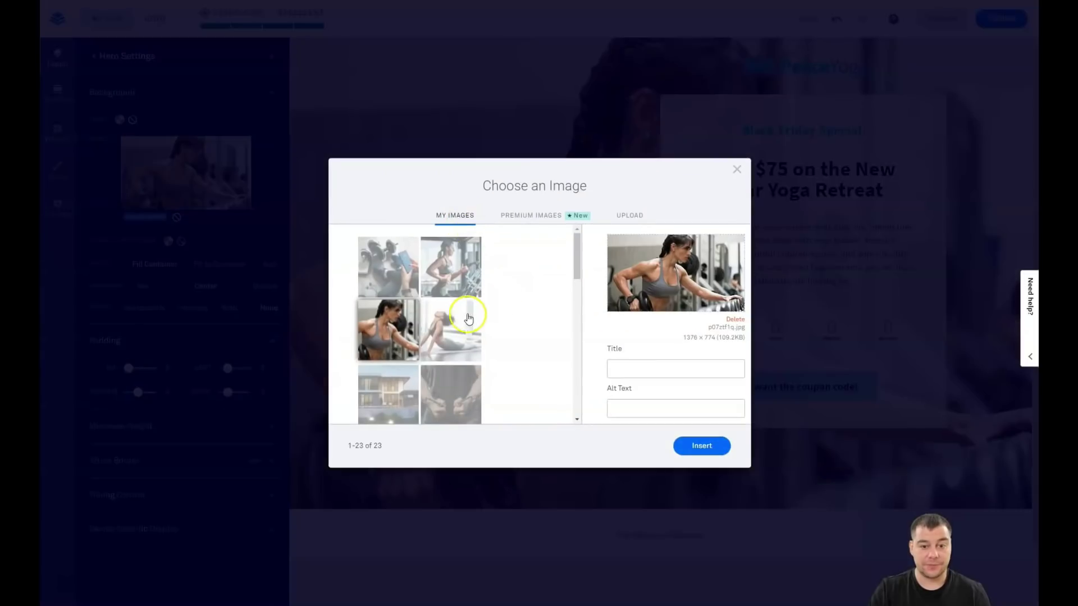
scroll(466, 321, down, 1)
scroll(466, 321, down, 2)
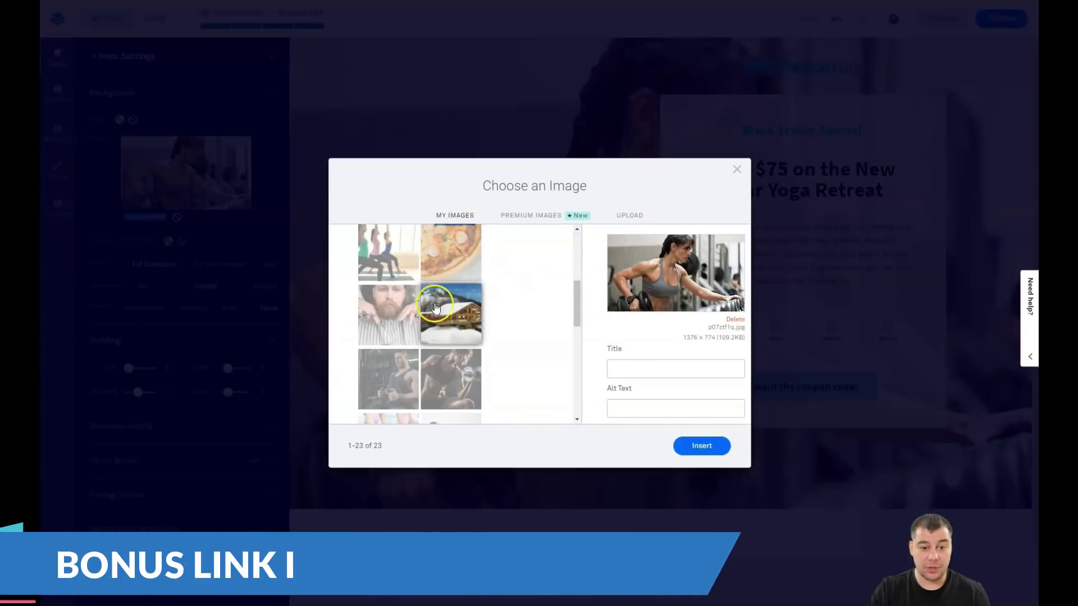
scroll(459, 291, down, 3)
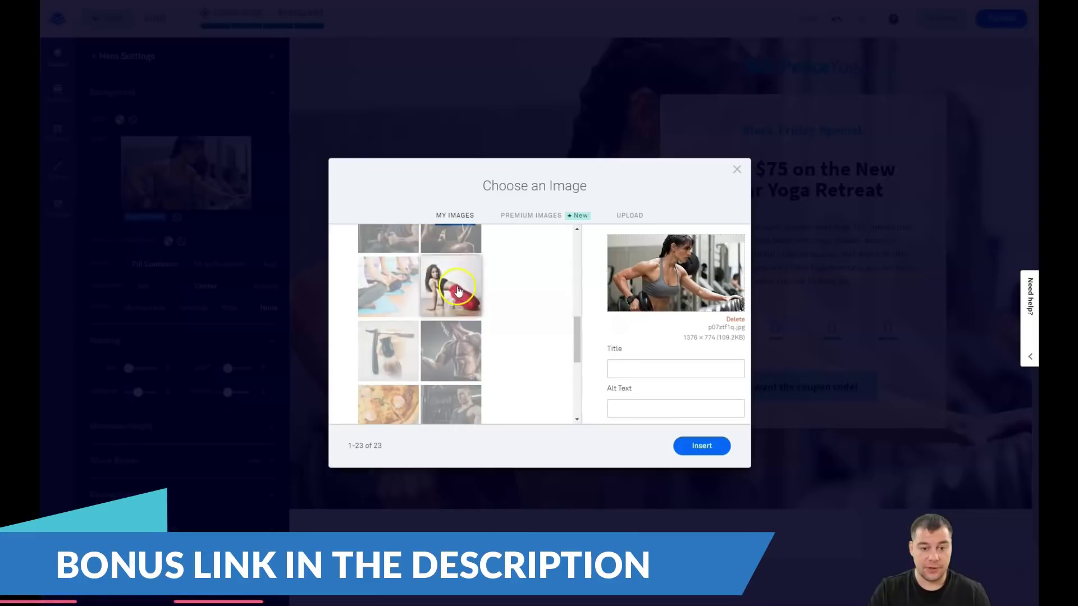
click(388, 285)
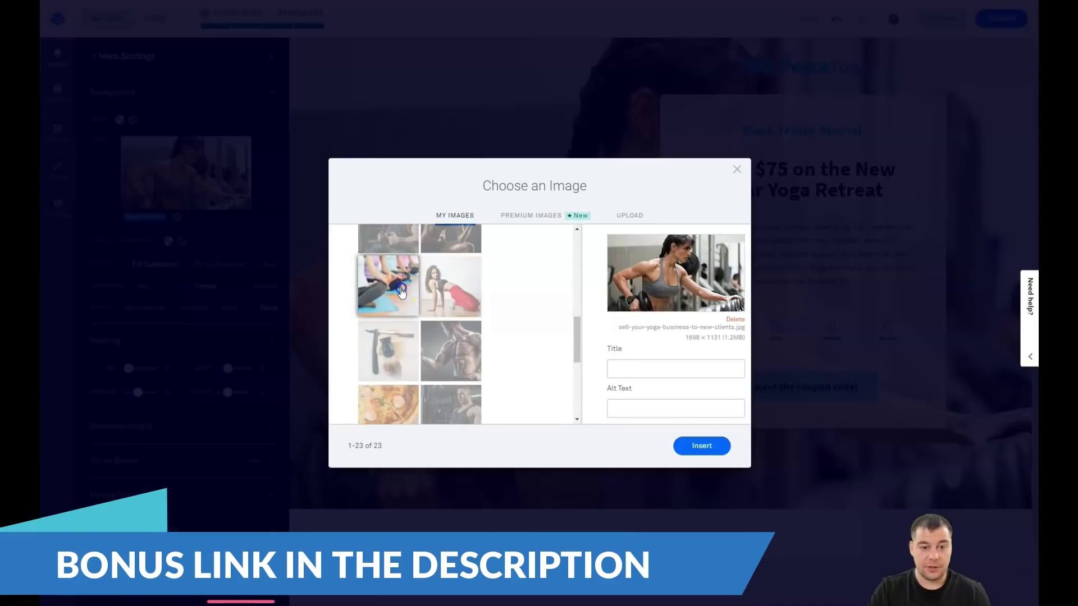
click(702, 445)
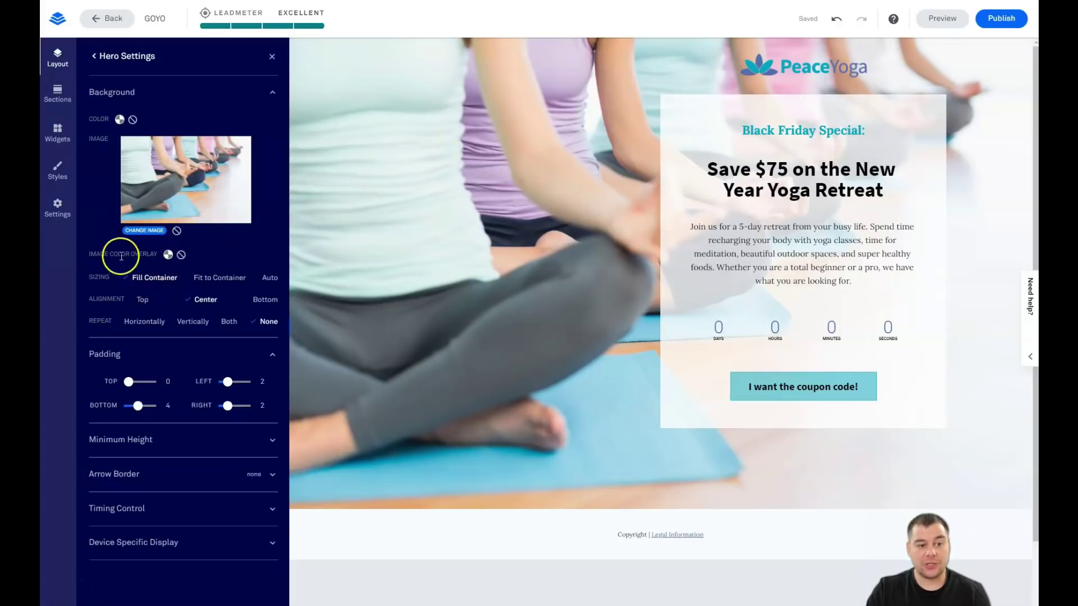
Give the hero image a light blue colour overlay and return to the Page Layout list
click(168, 255)
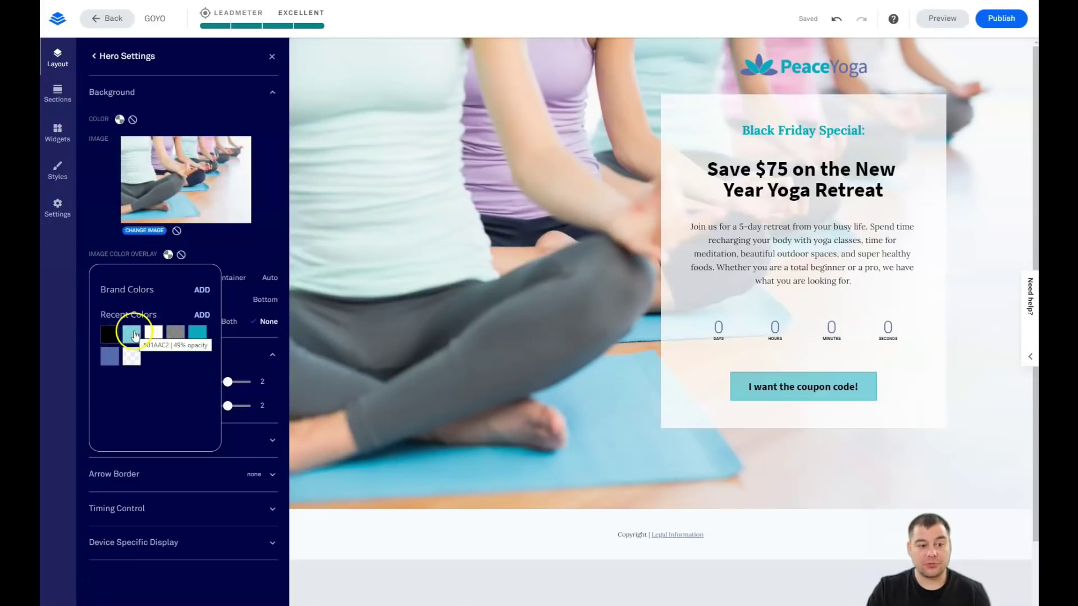
click(133, 336)
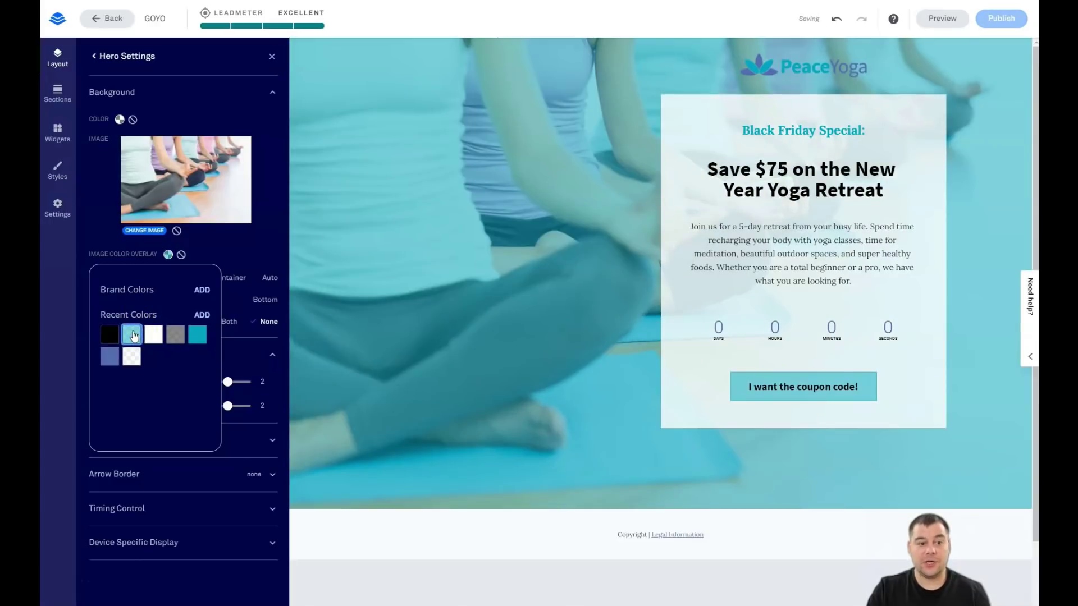
click(176, 335)
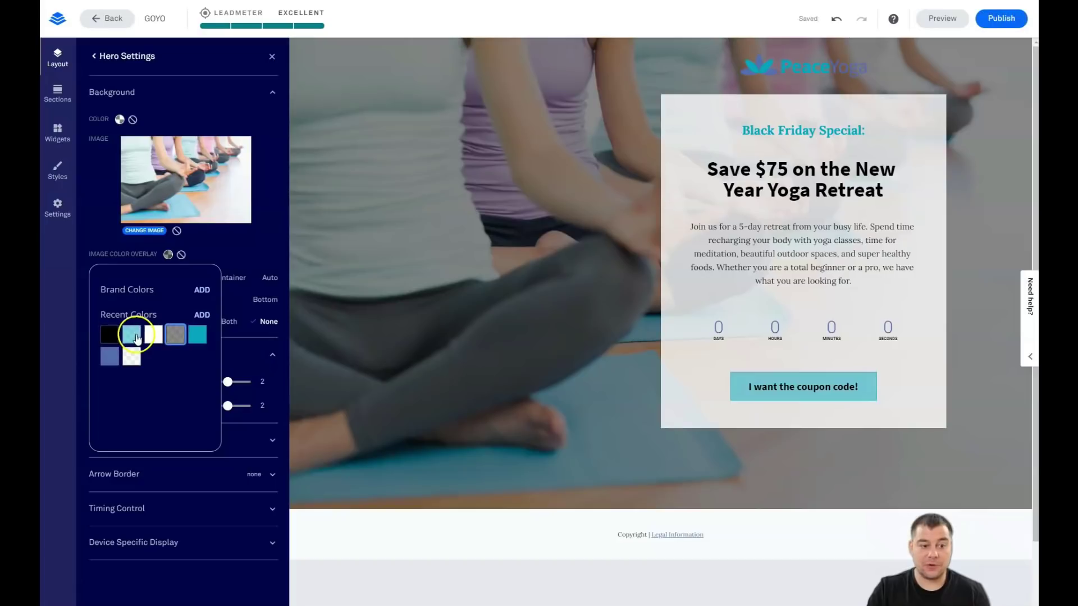
click(131, 337)
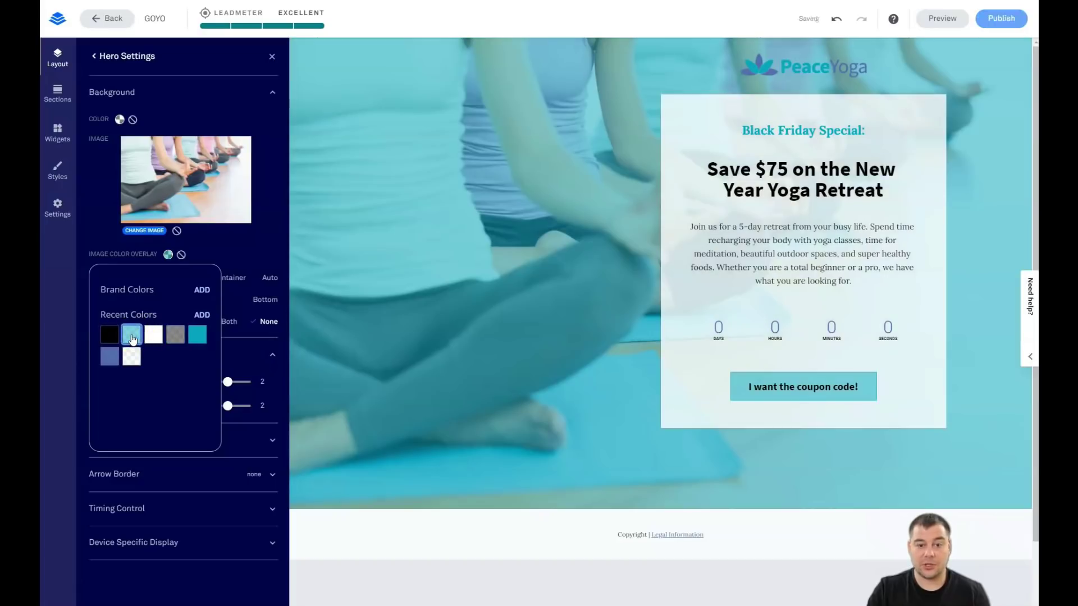
click(272, 56)
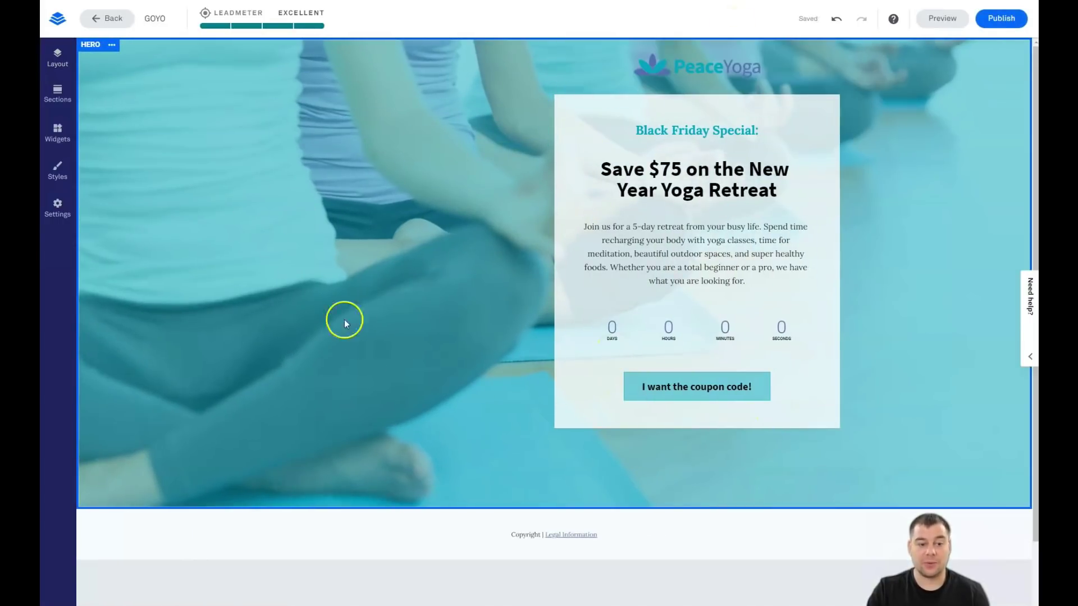
scroll(405, 324, down, 2)
scroll(413, 294, down, 2)
scroll(414, 293, up, 4)
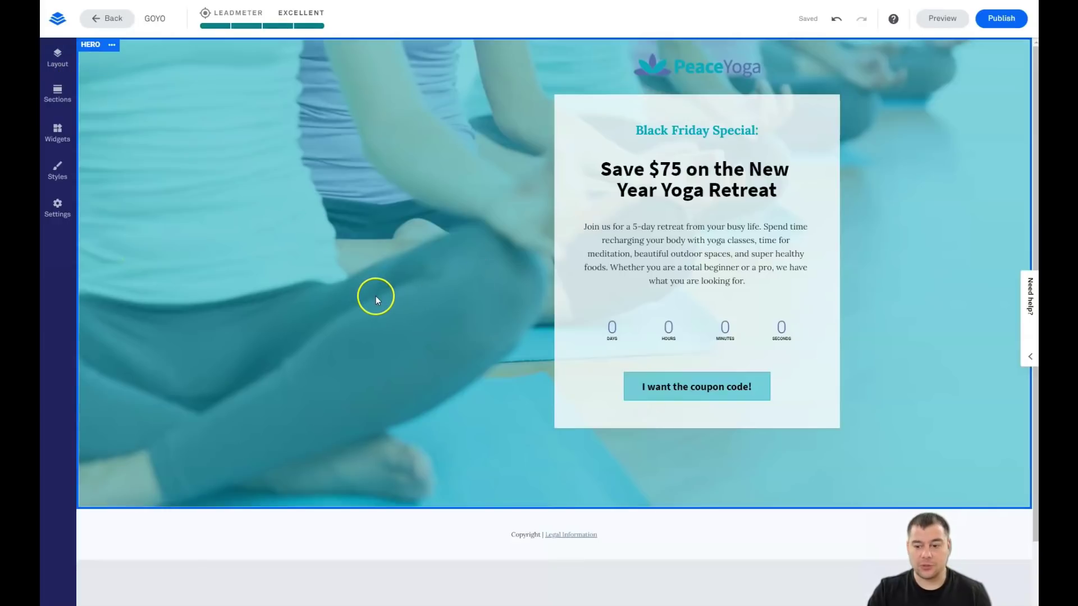
click(55, 58)
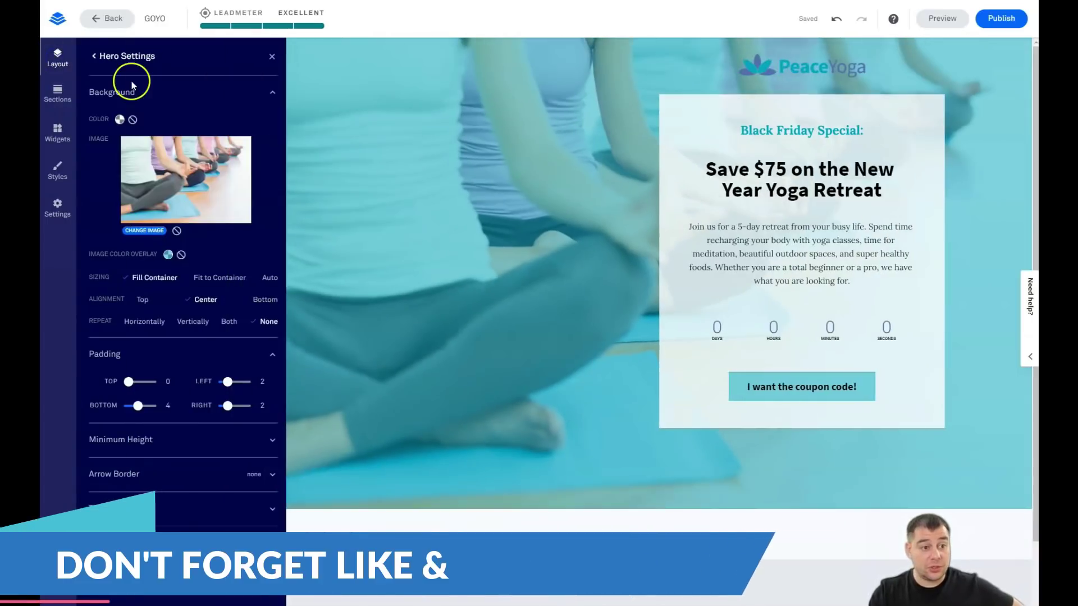
click(96, 57)
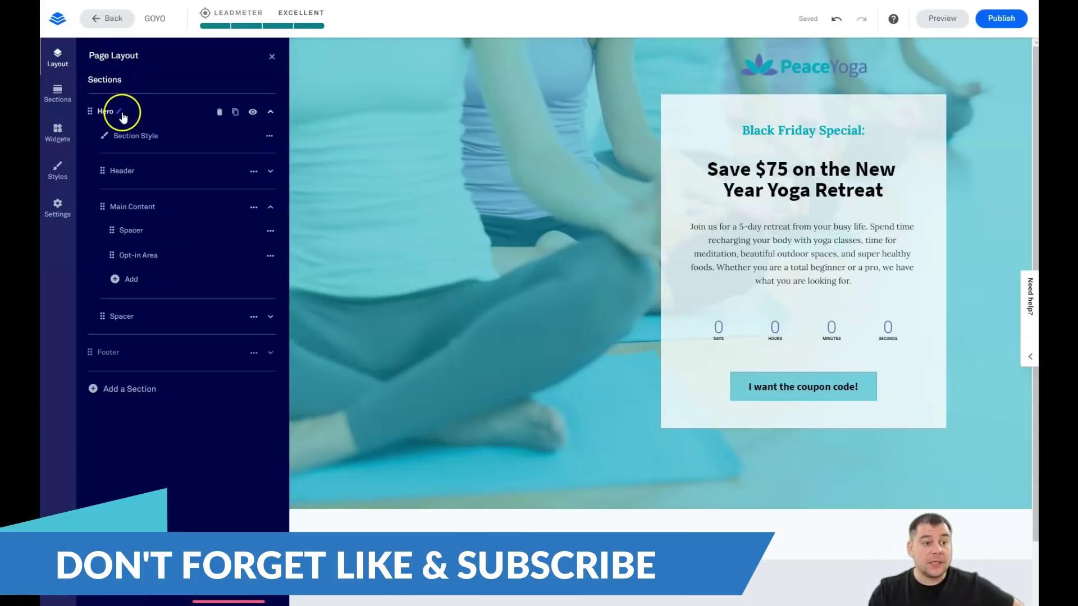
Drop a blank one-over-two section layout above the Meet Lynn section
click(124, 113)
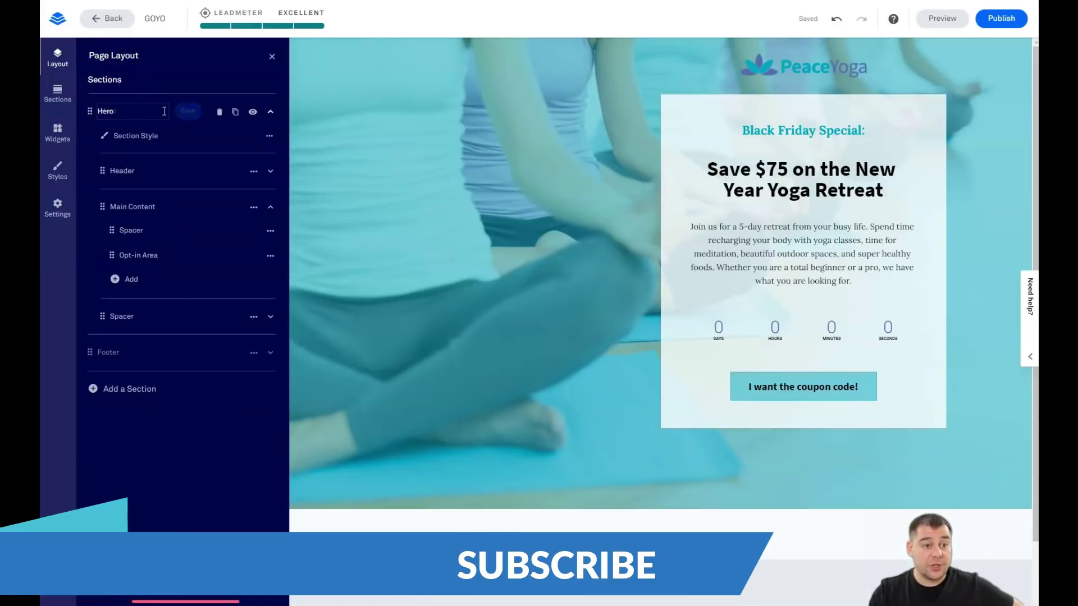
key(Return)
click(135, 151)
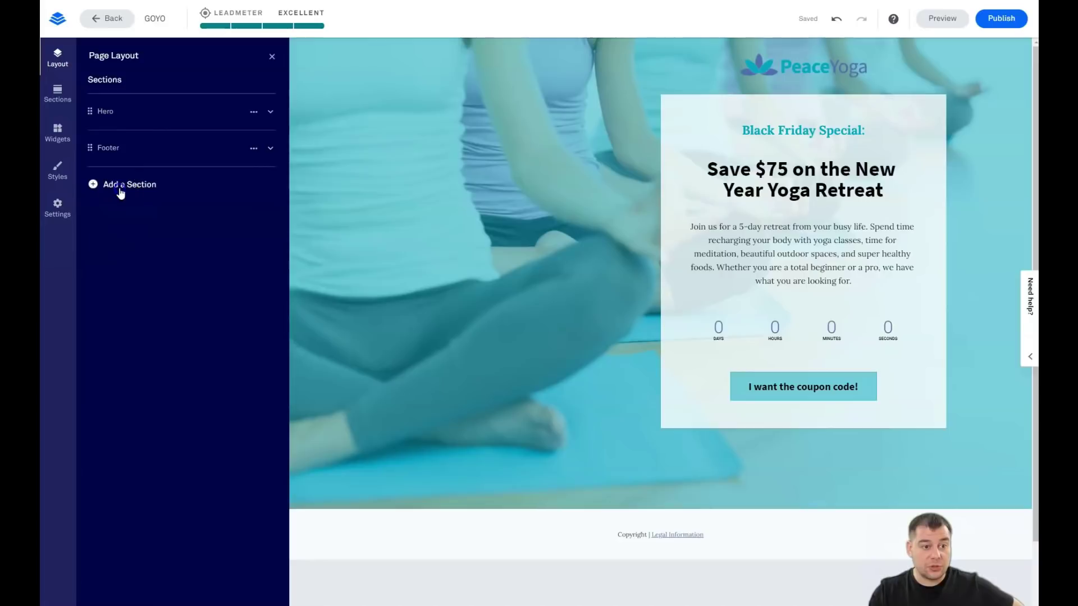
click(119, 193)
click(151, 169)
click(202, 100)
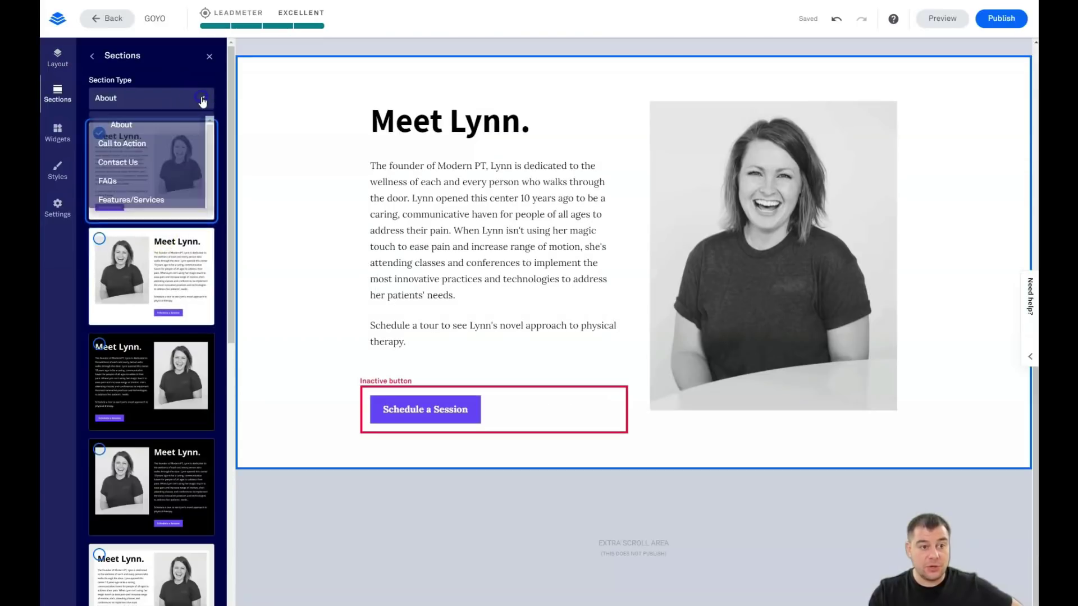
scroll(127, 161, down, 3)
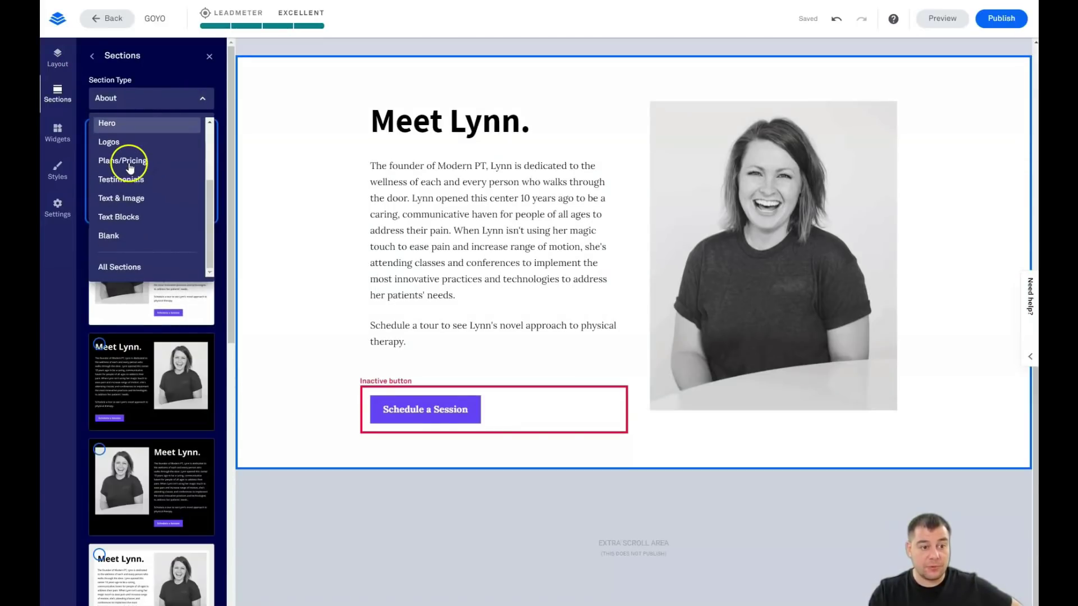
click(109, 236)
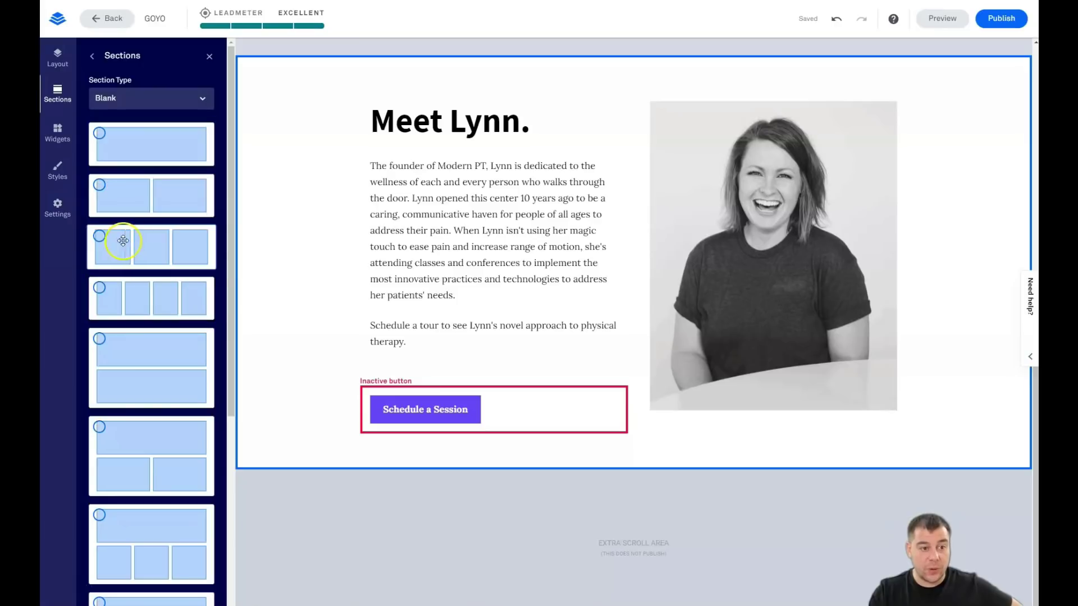
scroll(161, 226, down, 3)
scroll(162, 252, down, 3)
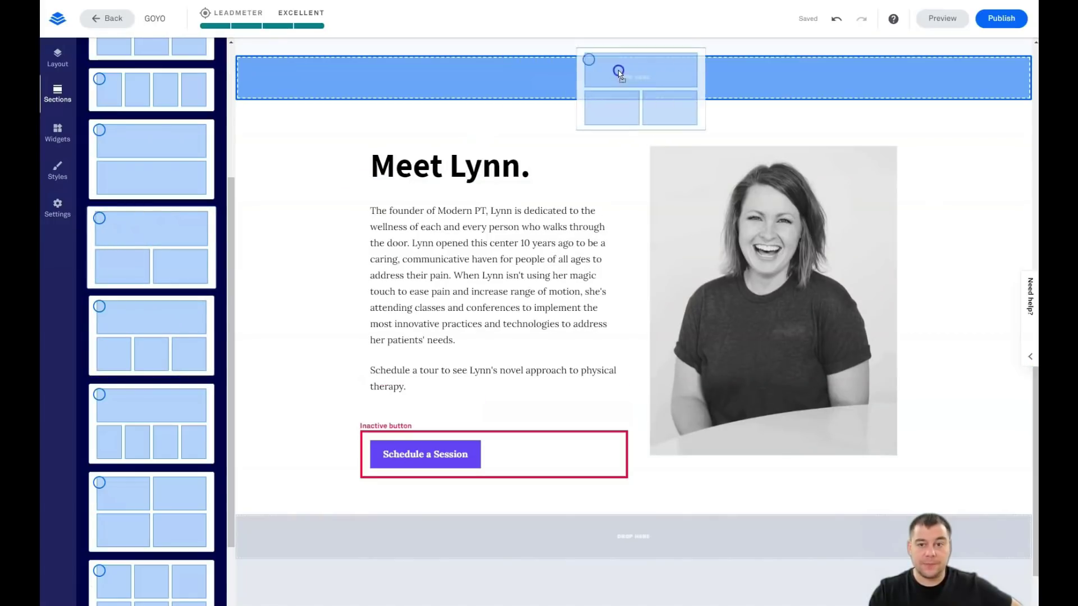
drag(618, 71, 633, 85)
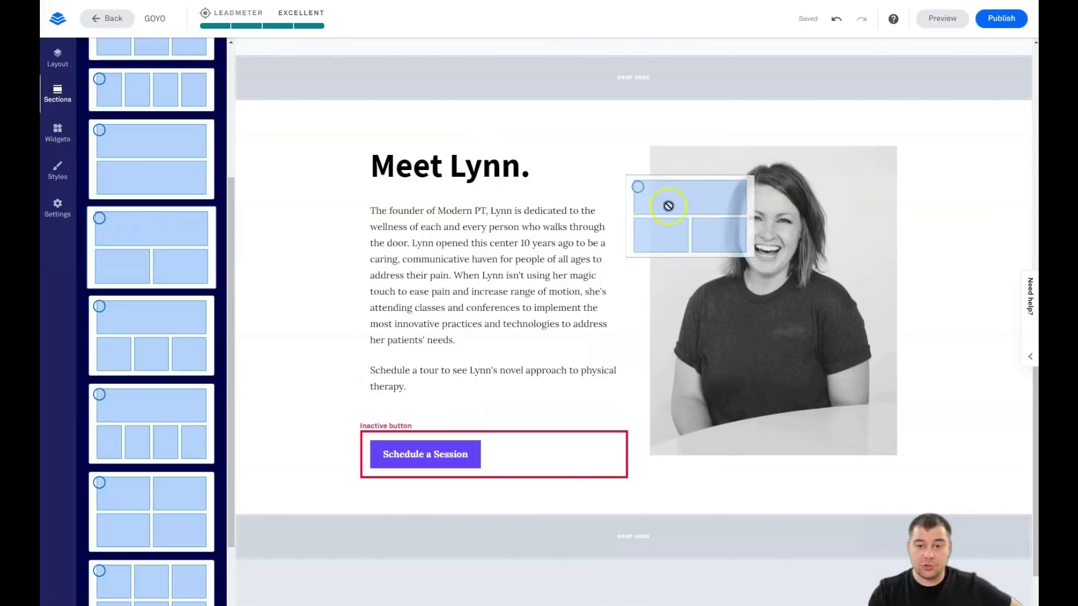
drag(640, 154, 639, 80)
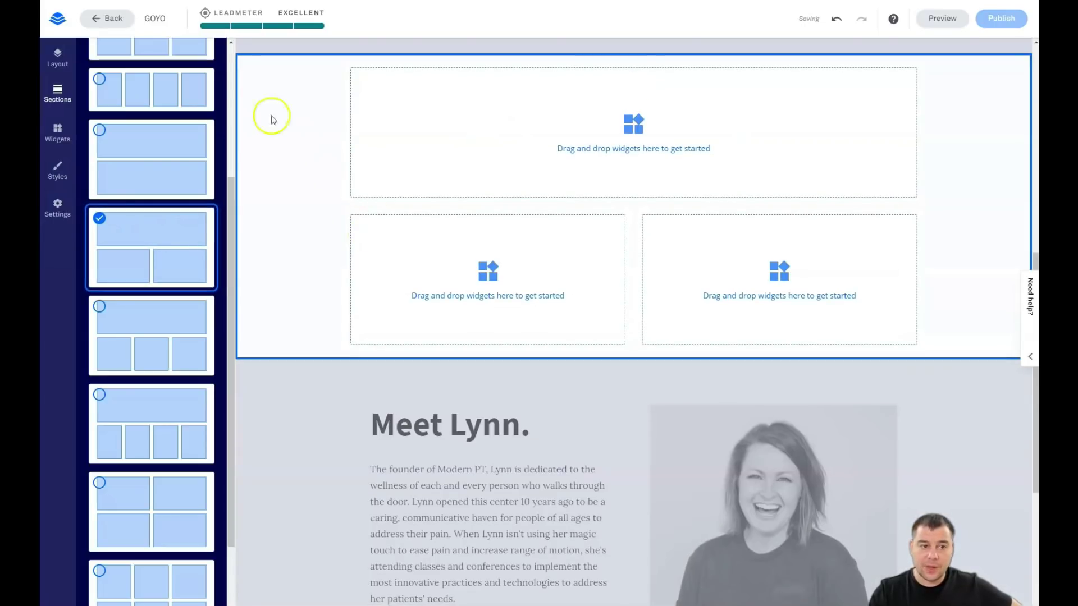
Delete the About 1 (Meet Lynn) section and drag the Footer below Blank 1
click(58, 64)
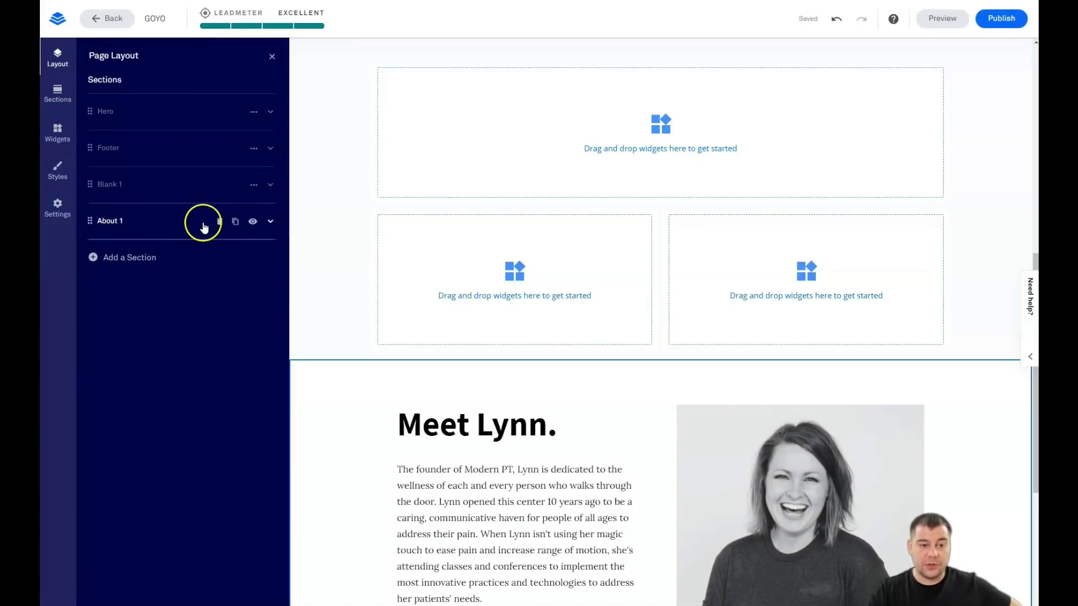
click(218, 222)
click(212, 221)
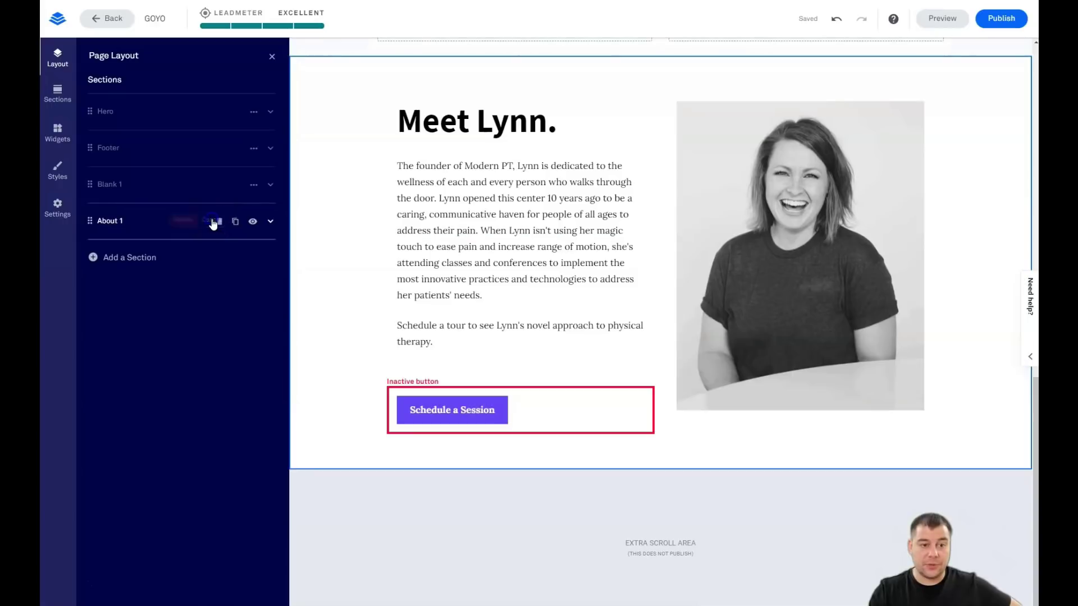
scroll(337, 244, up, 3)
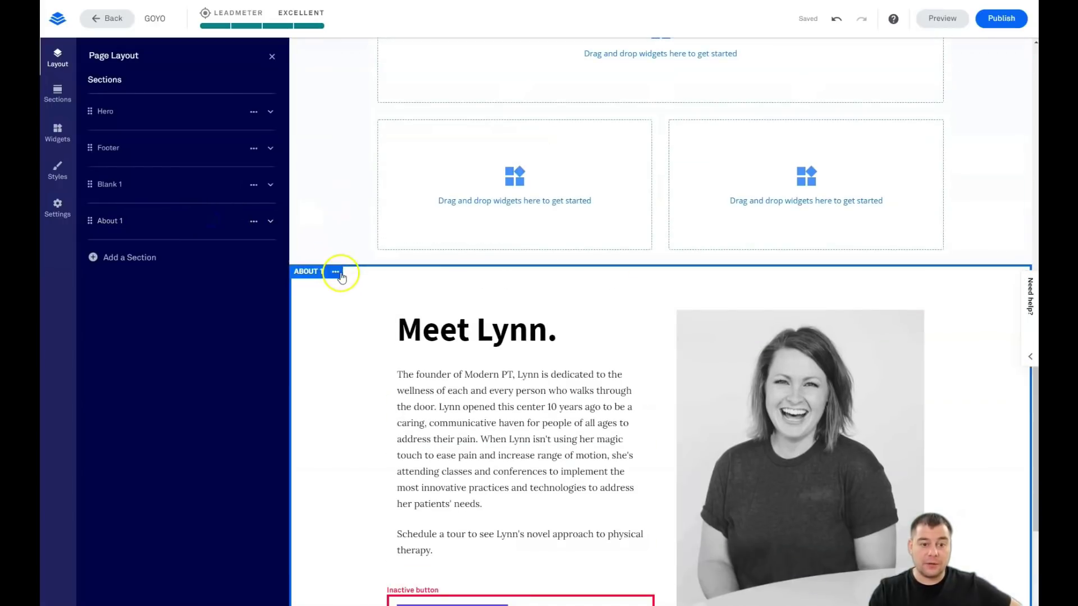
click(336, 273)
click(370, 364)
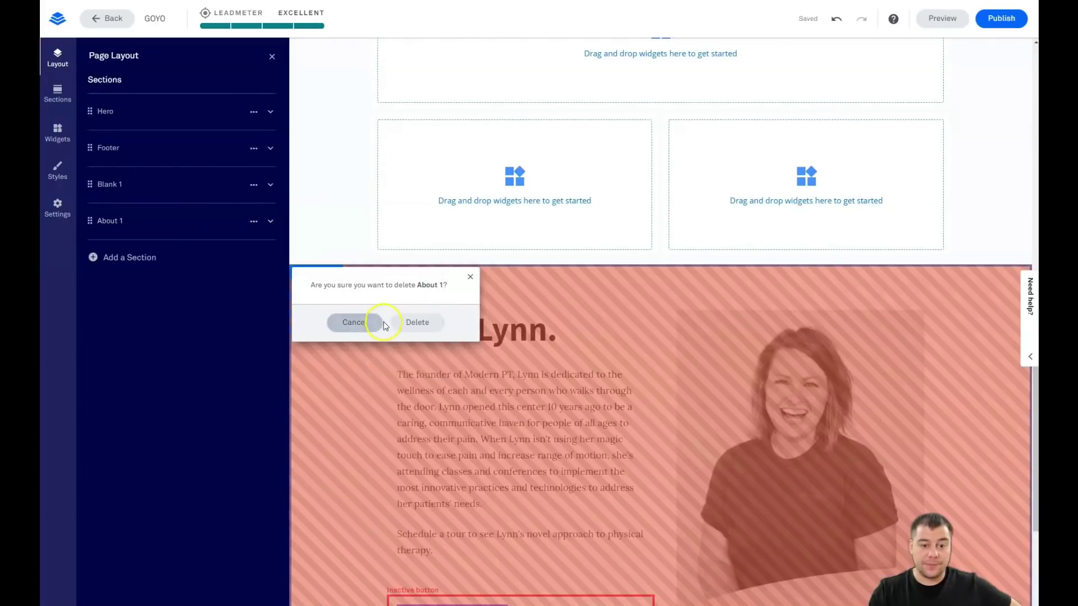
click(417, 322)
scroll(333, 224, up, 5)
scroll(436, 279, up, 3)
scroll(435, 279, down, 3)
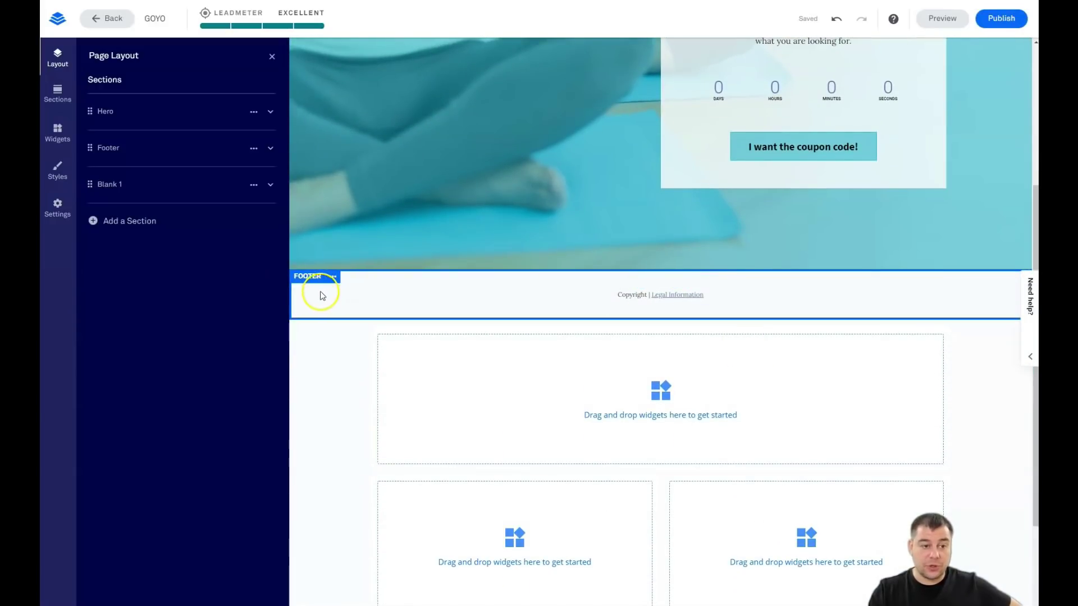
mouse_move(168, 147)
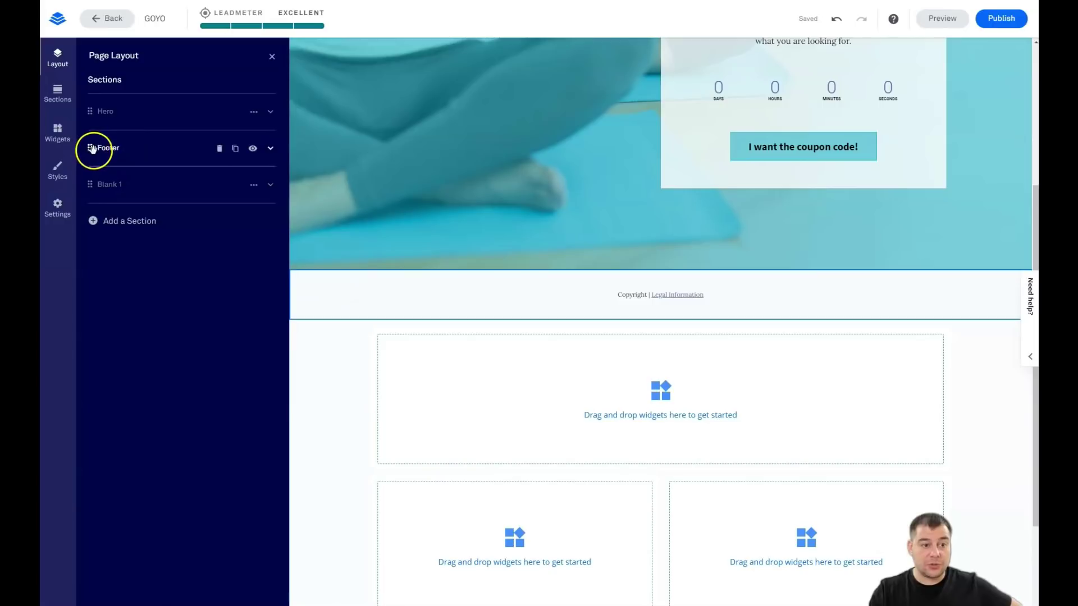
drag(93, 150, 92, 192)
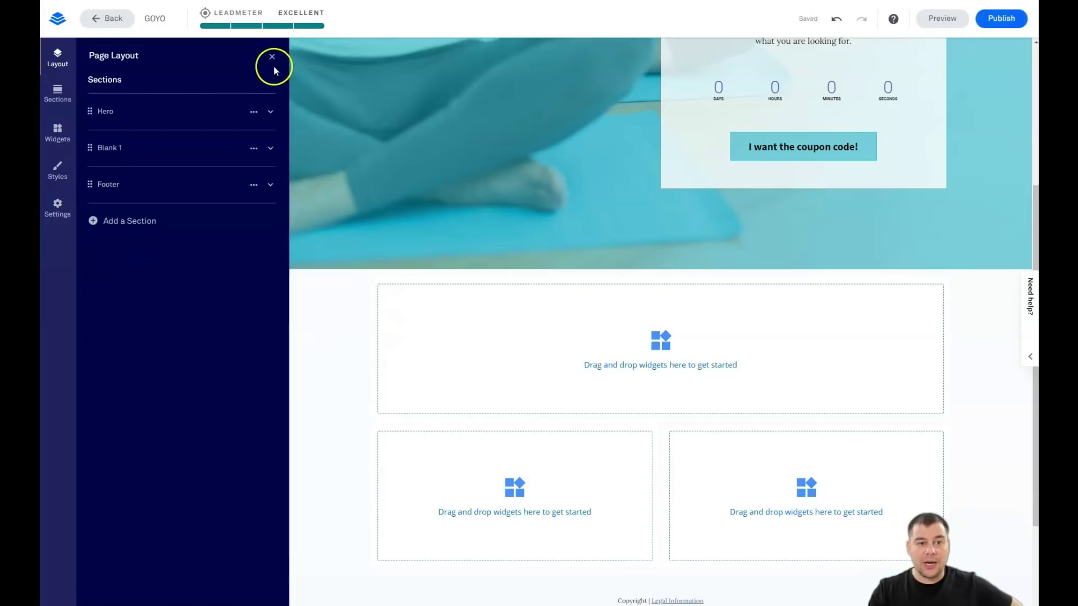
Set the Blank 1 section's background to the light teal recent colour
click(111, 150)
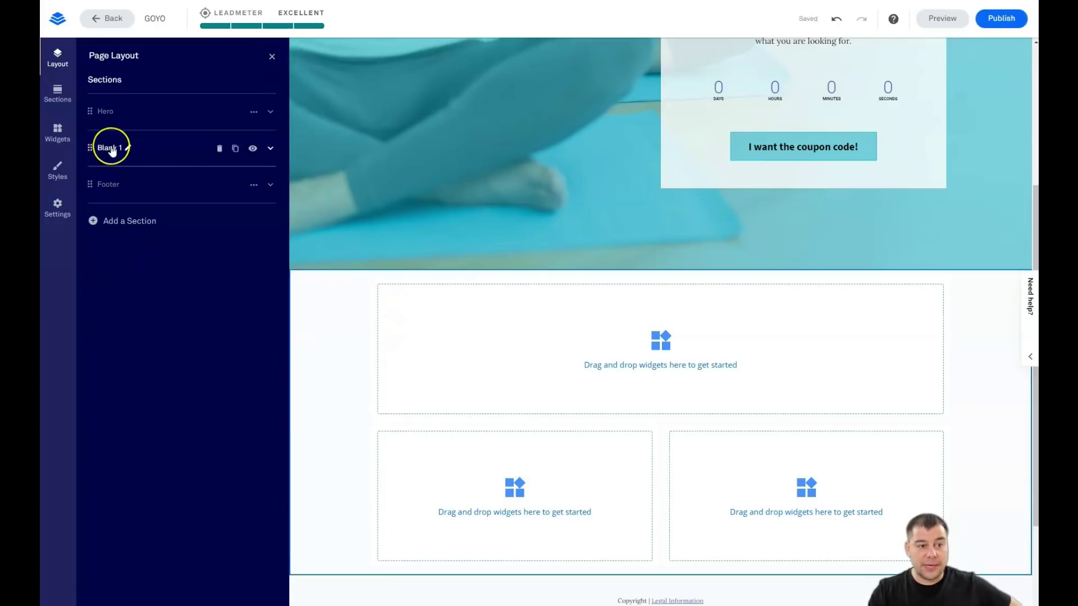
click(161, 151)
click(132, 171)
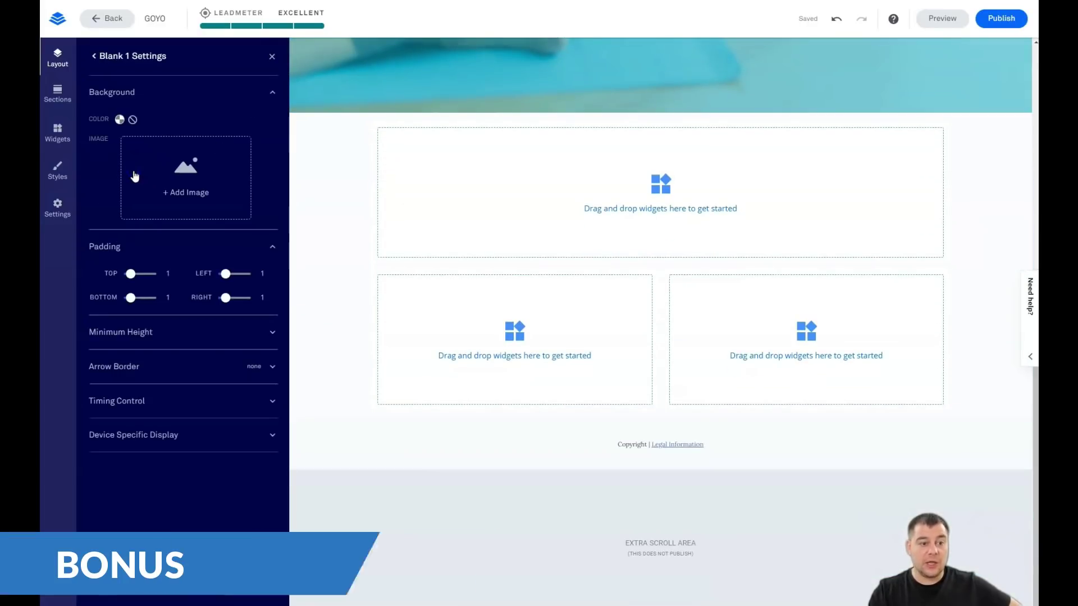
click(119, 119)
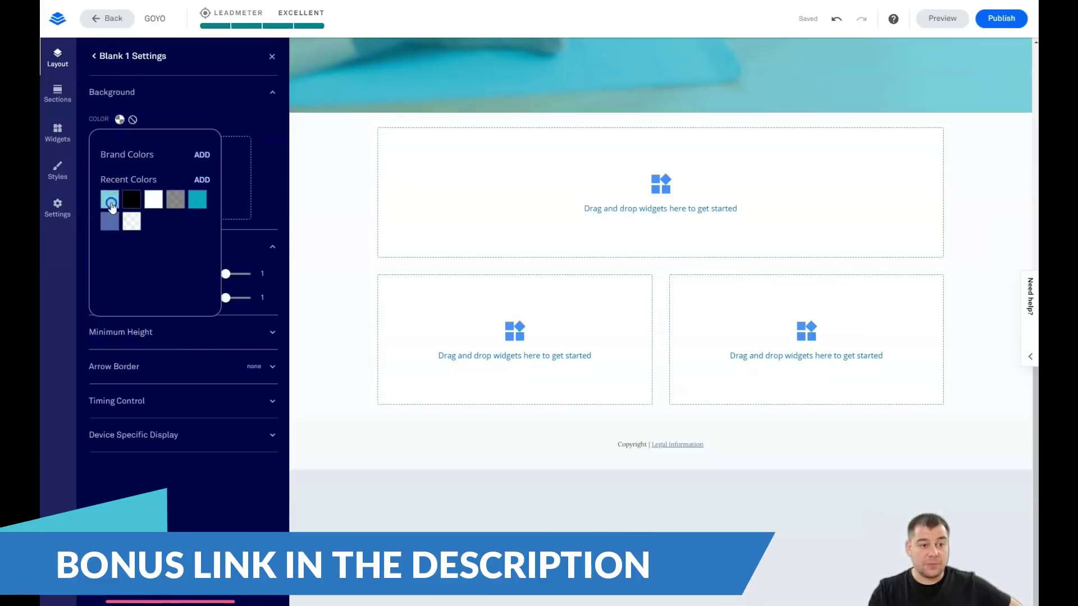
click(110, 200)
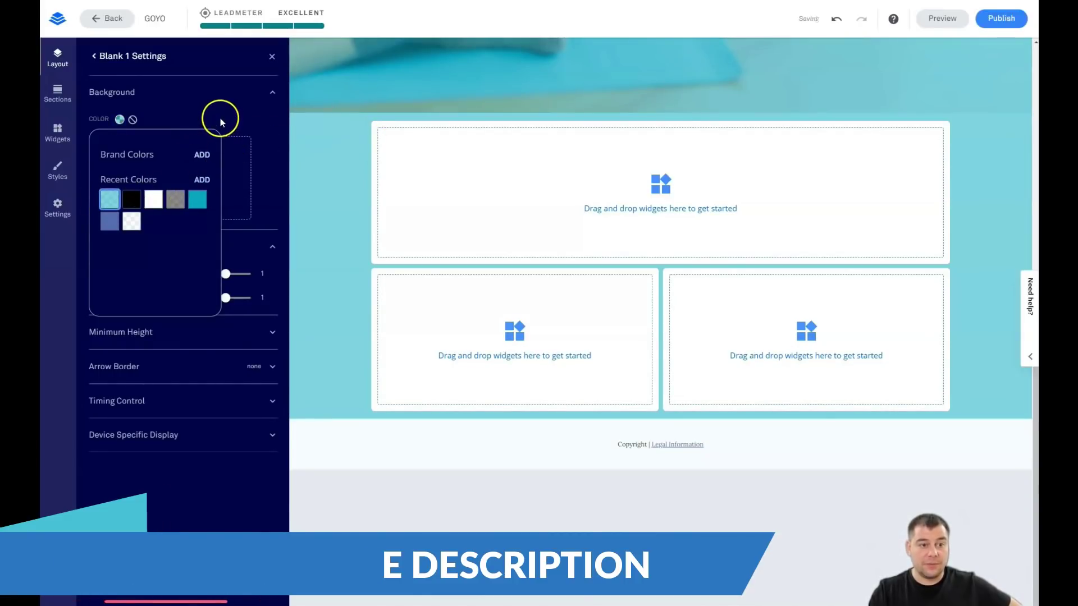
click(226, 131)
click(271, 56)
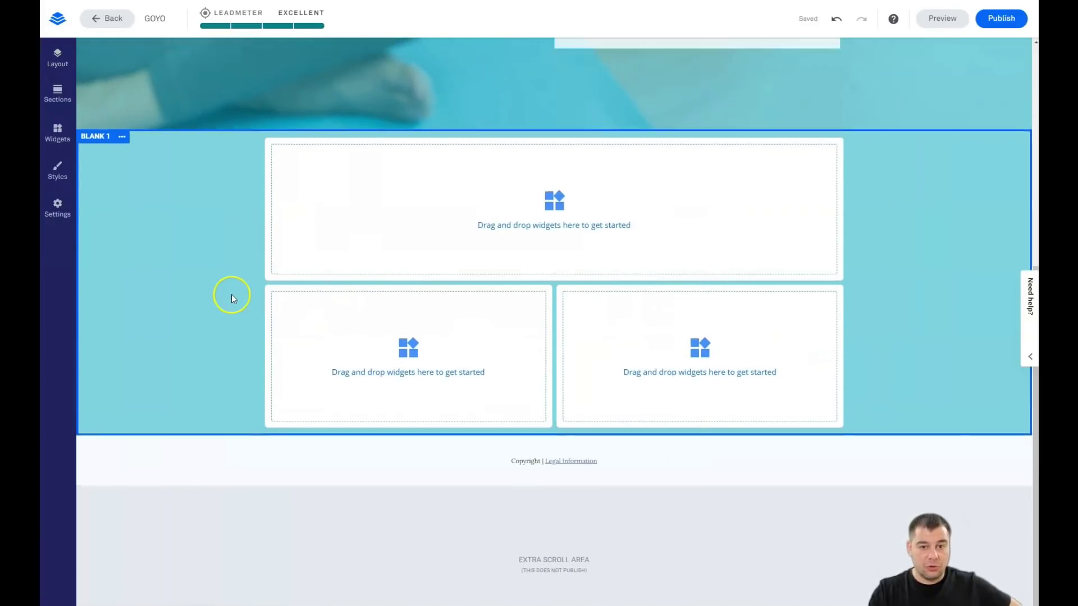
scroll(232, 293, up, 5)
scroll(231, 293, down, 5)
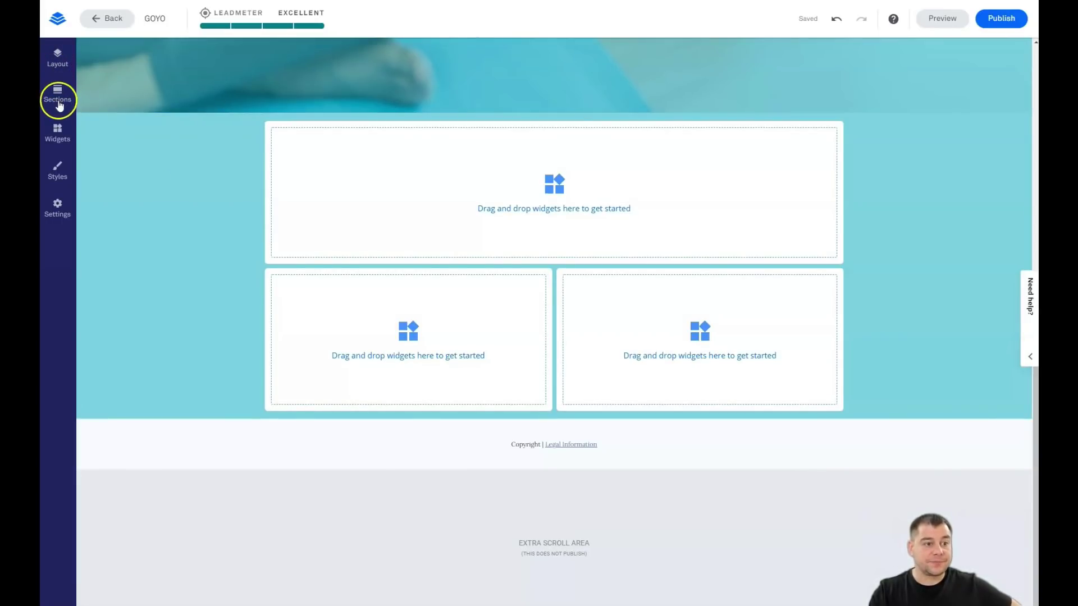
Drag a Video widget to the top area, Text to lower left, Button to lower right
click(57, 135)
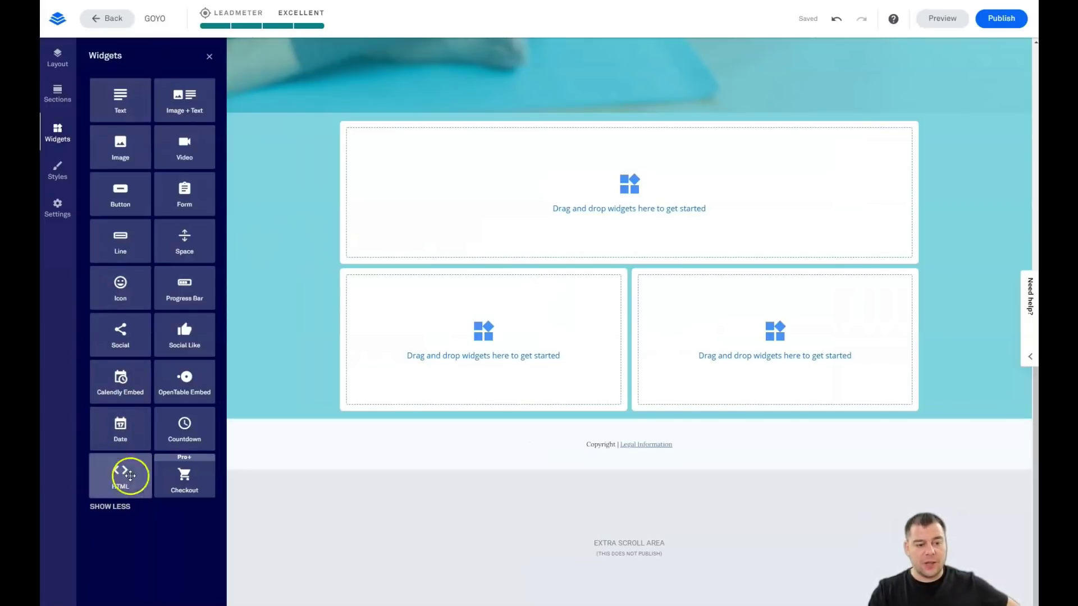
click(107, 509)
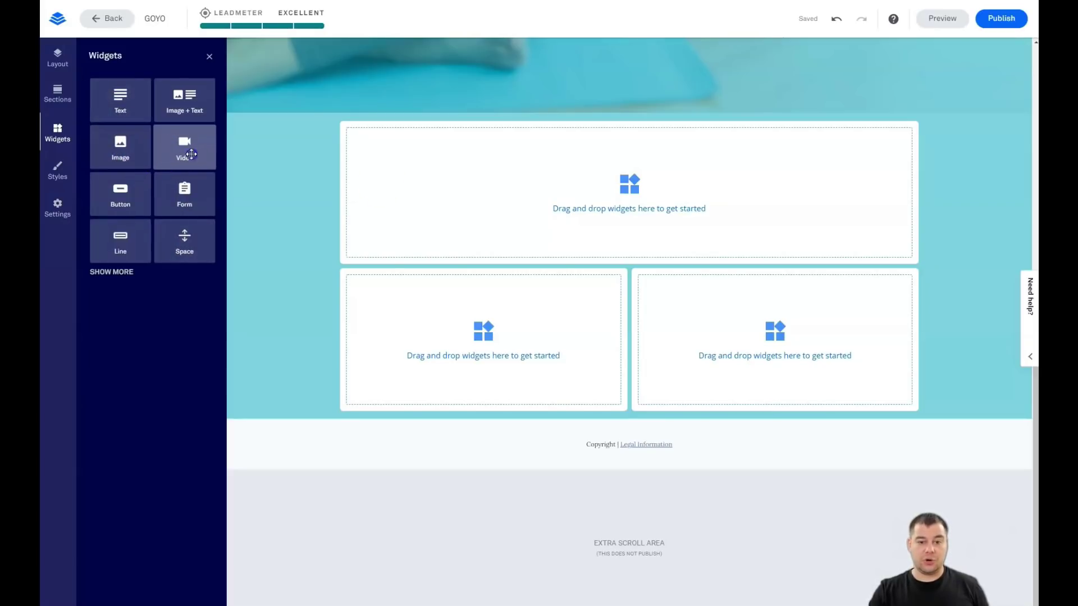
drag(181, 151, 628, 189)
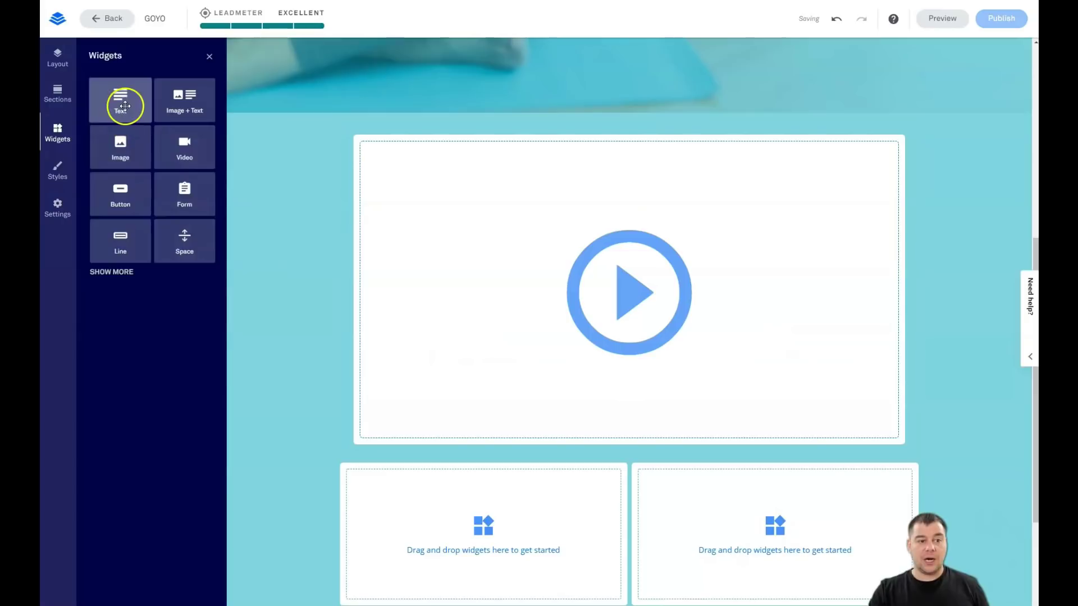
drag(121, 101, 513, 517)
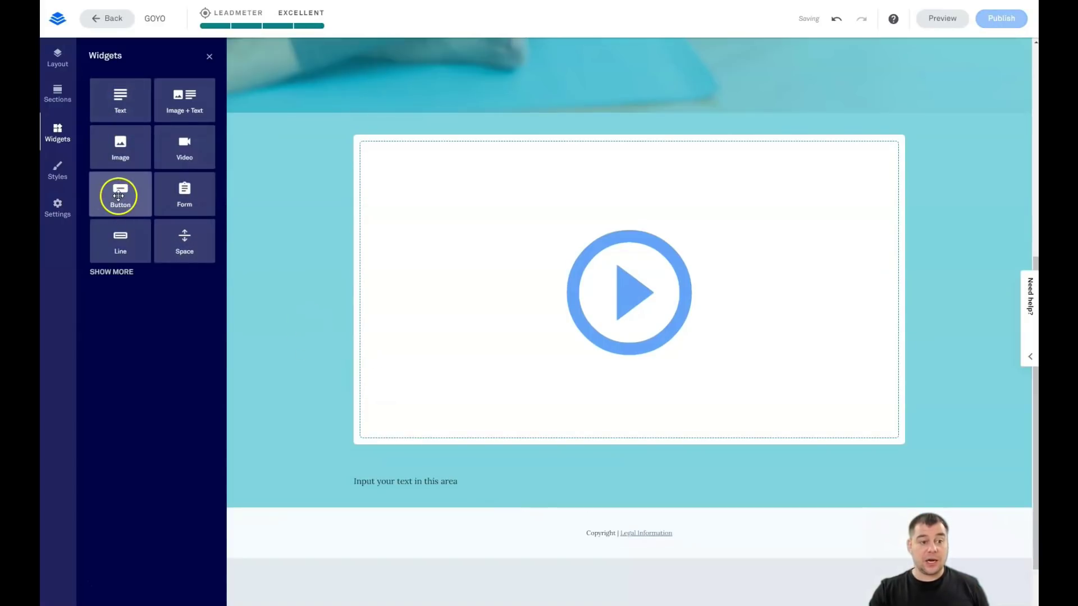
drag(121, 196, 746, 482)
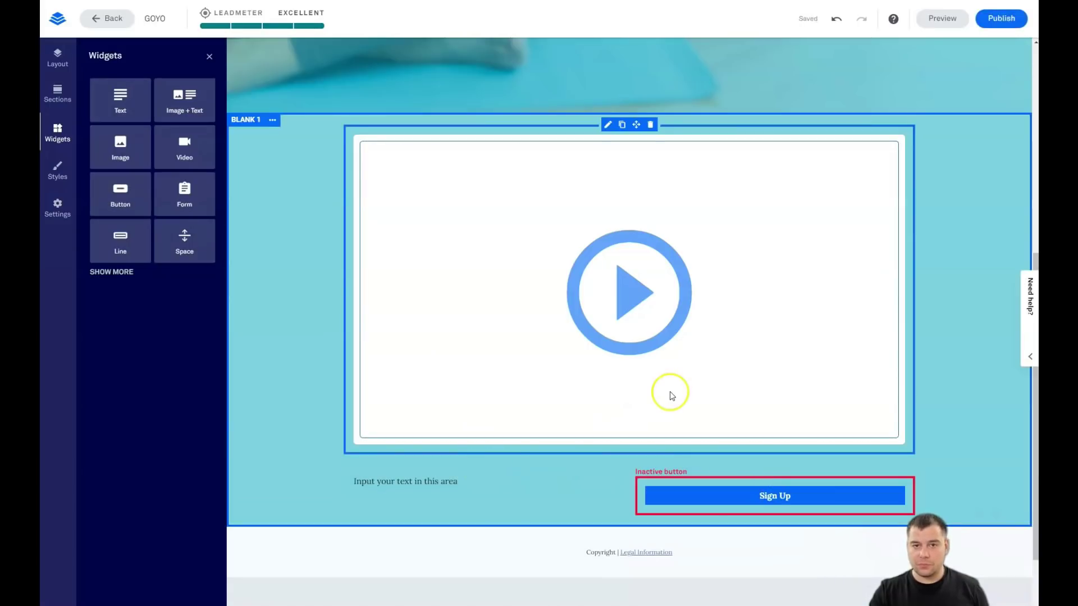
scroll(672, 395, down, 1)
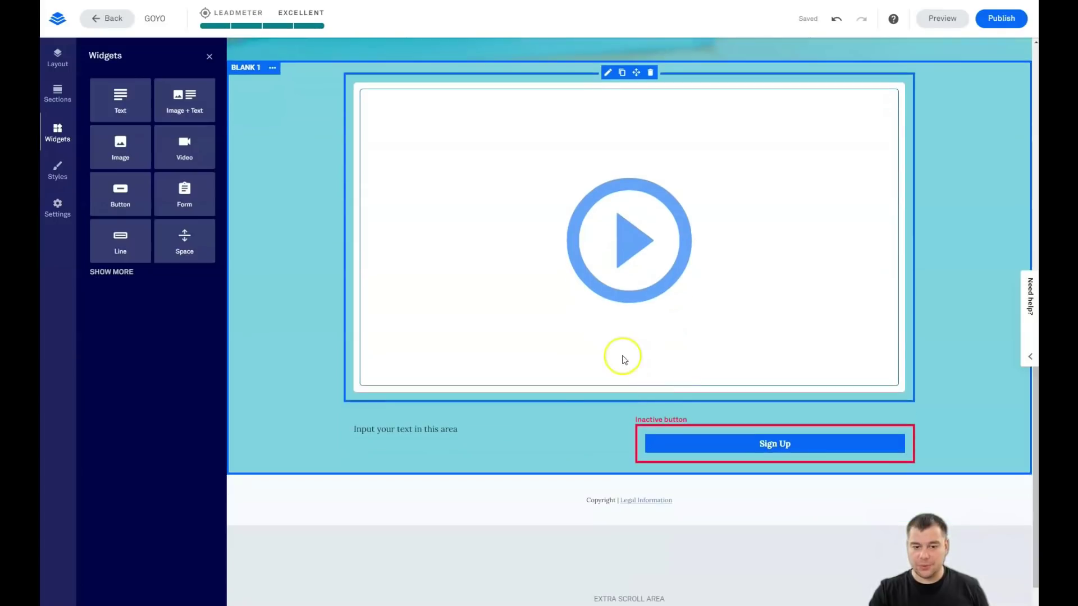
Turn the placeholder text into a Headline 1 in the Rubik font
double_click(476, 432)
click(274, 266)
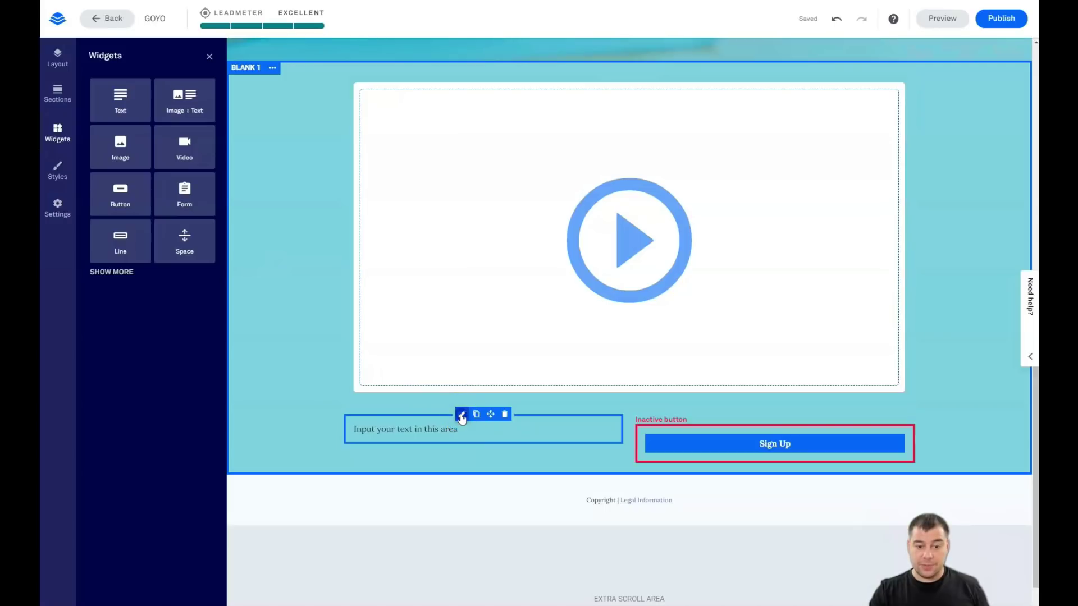
click(462, 415)
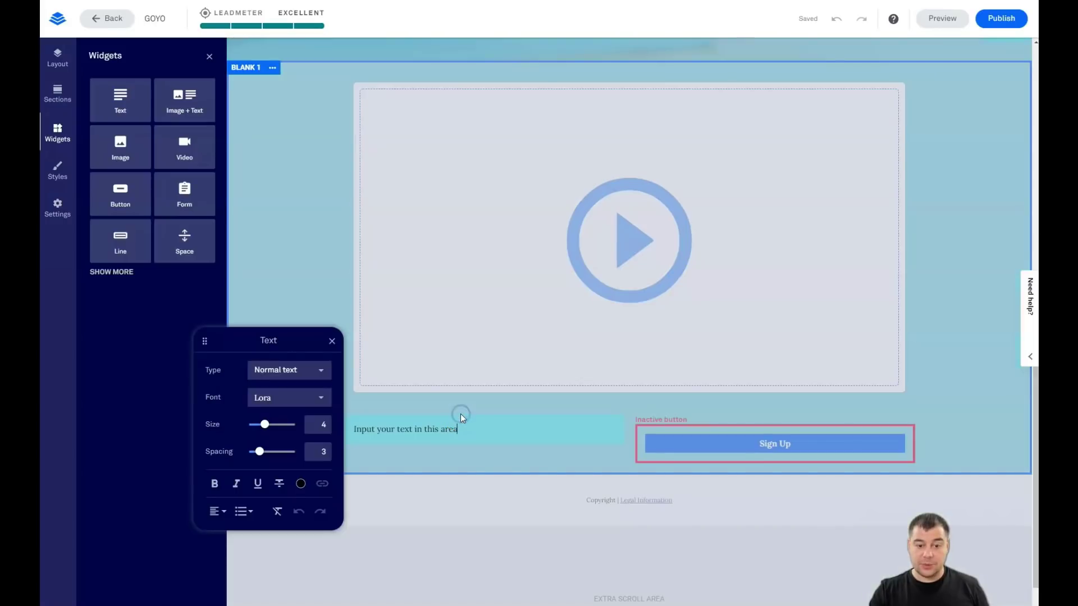
click(317, 373)
click(289, 310)
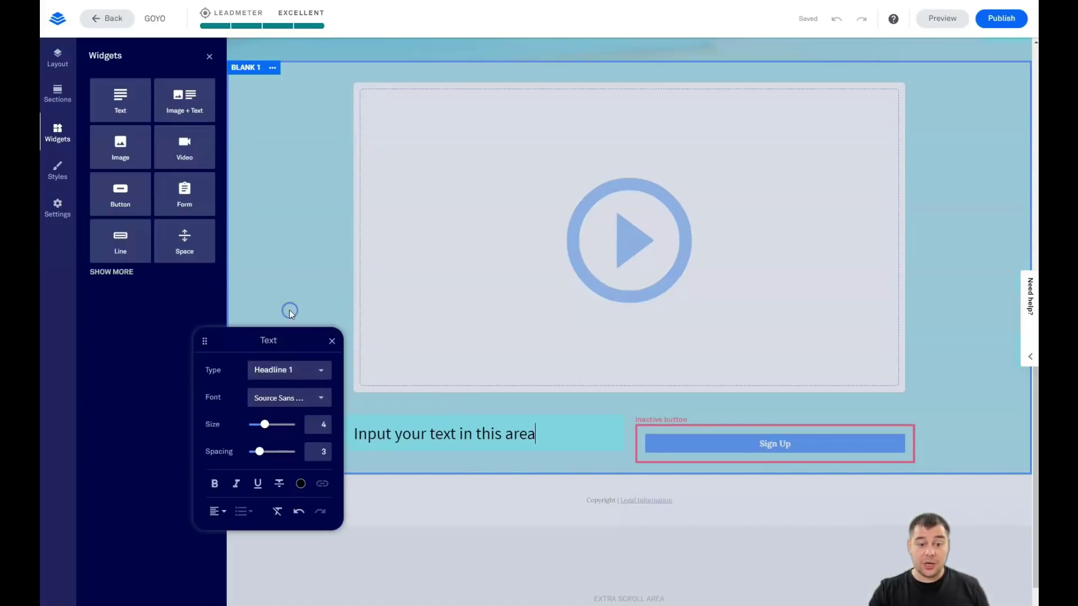
click(320, 370)
click(320, 397)
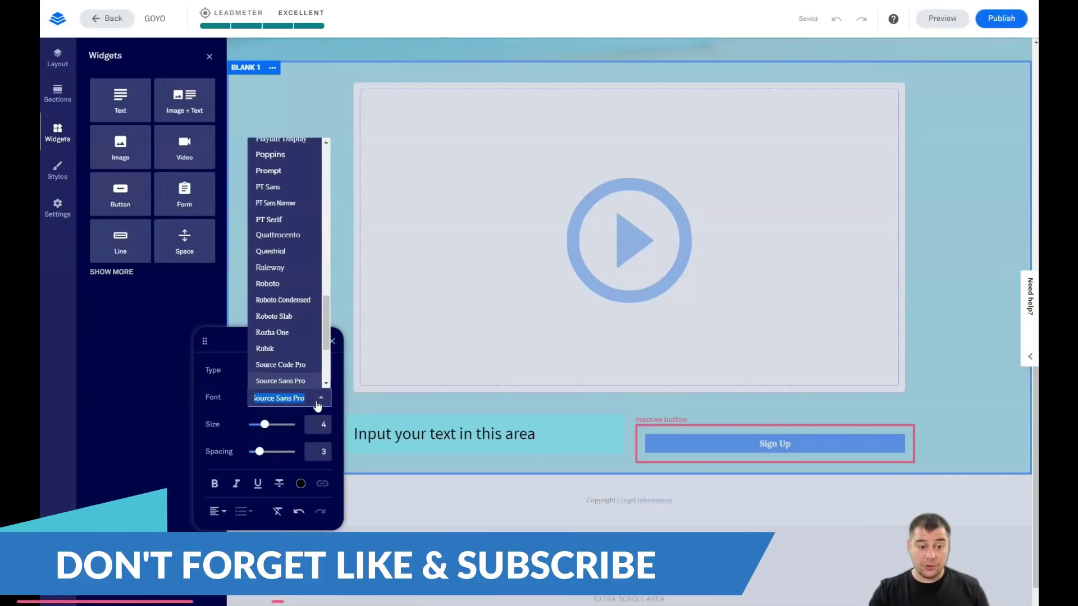
click(285, 350)
click(320, 398)
click(284, 350)
Make the headline bold and centred, sized to fit on one line
drag(265, 425, 268, 425)
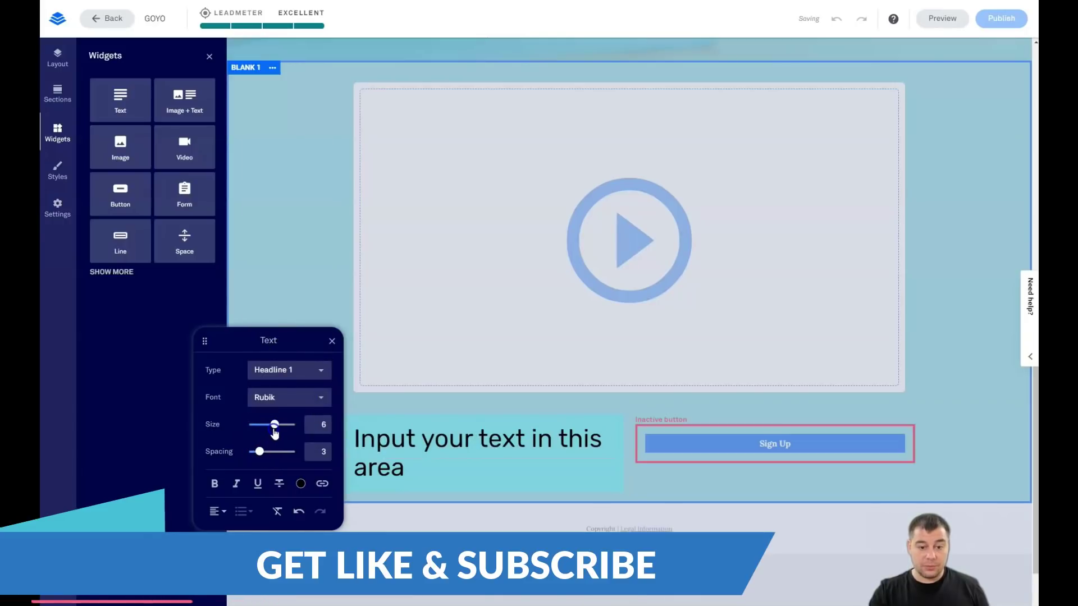
click(213, 483)
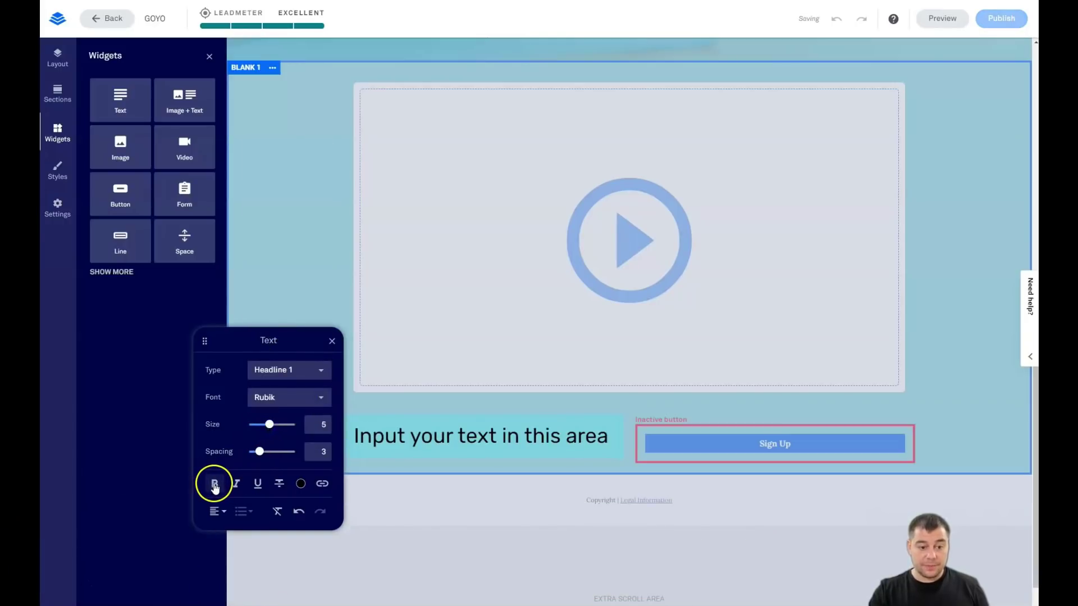
click(301, 484)
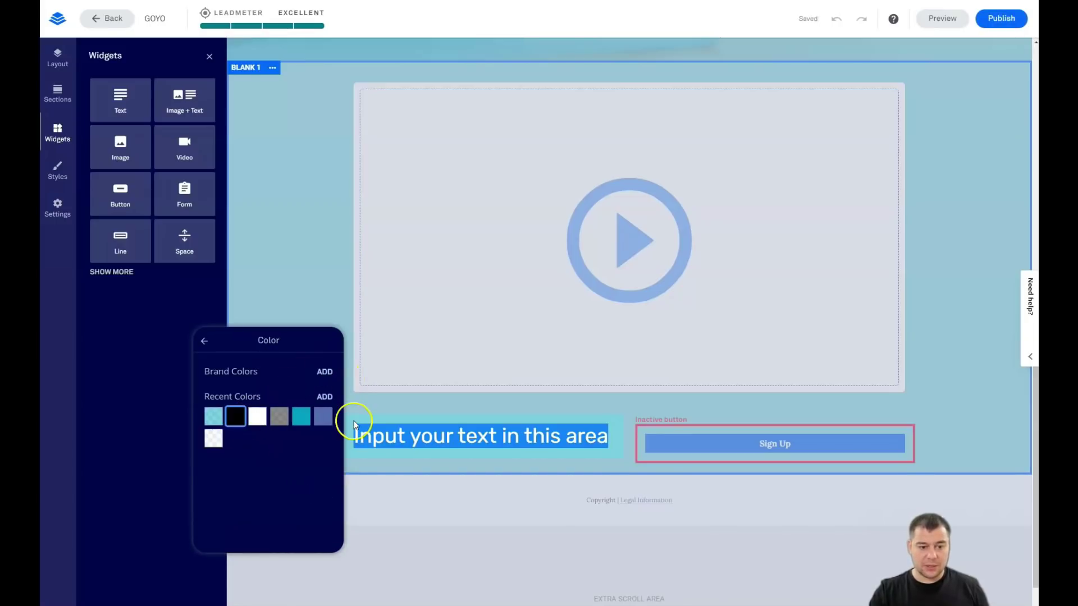
click(270, 464)
click(205, 342)
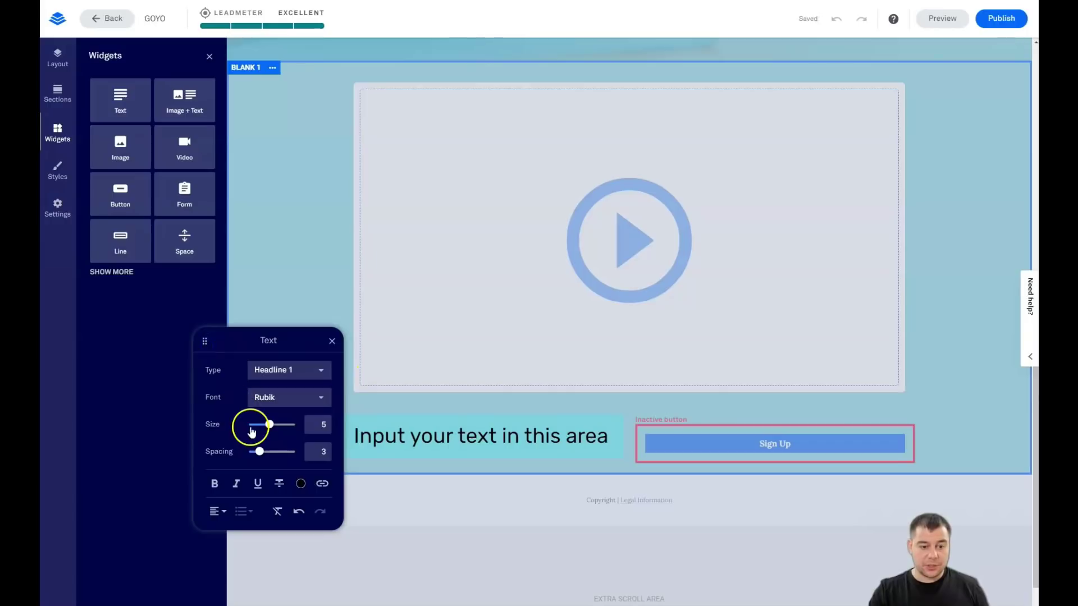
click(217, 486)
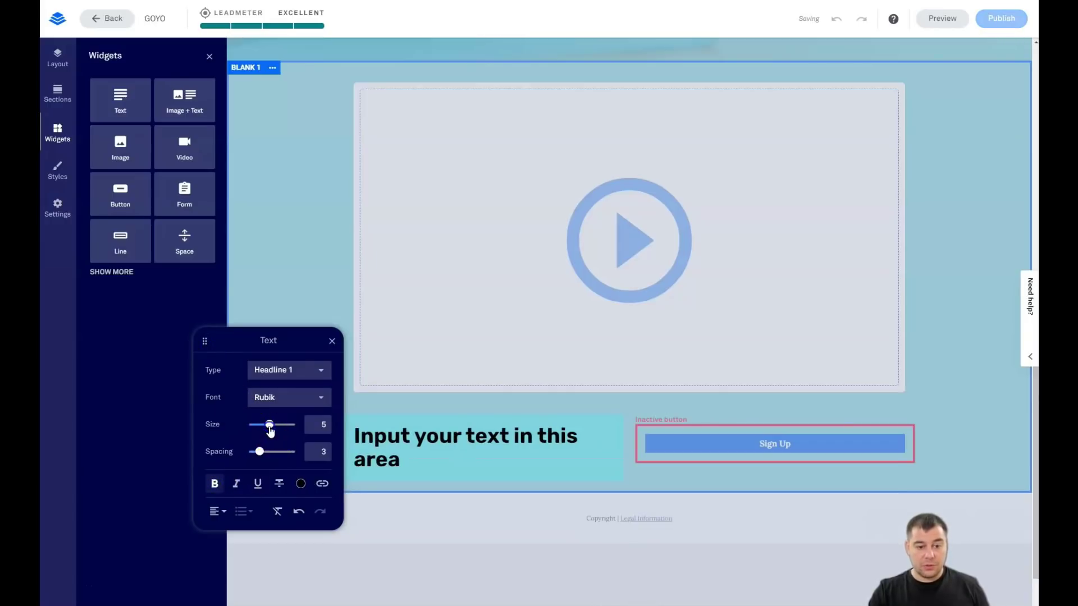
drag(268, 425, 263, 426)
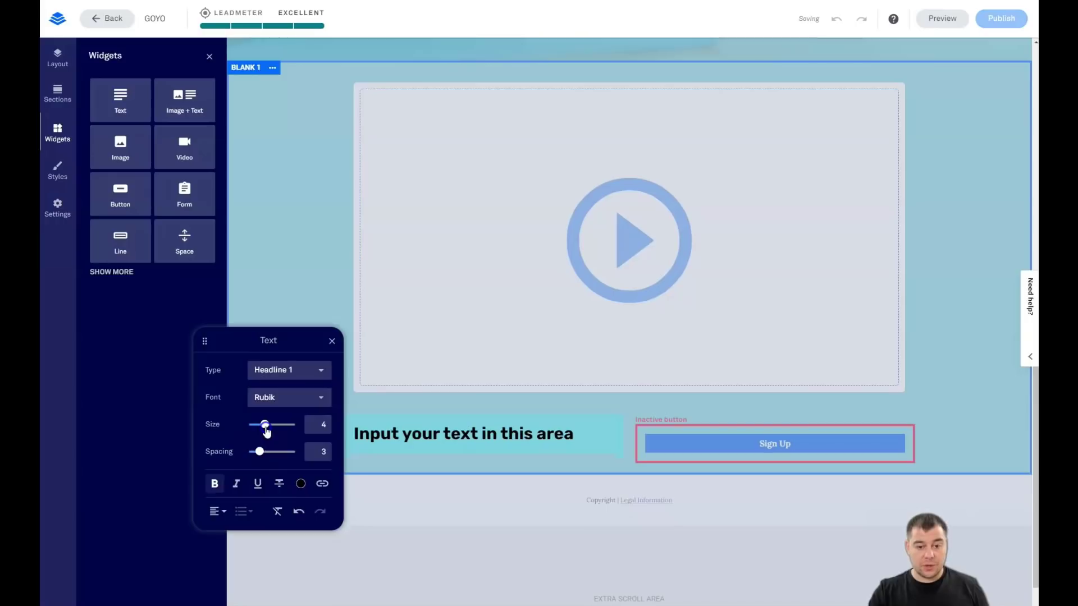
click(213, 513)
click(221, 533)
click(465, 583)
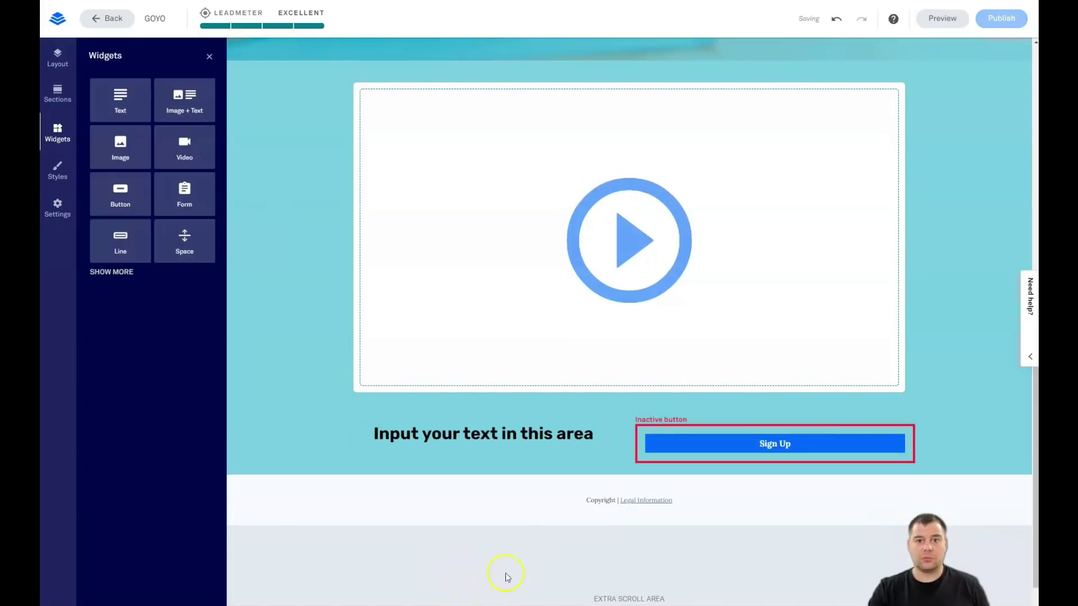
Move the headline above the video block
mouse_move(482, 434)
drag(490, 414, 636, 88)
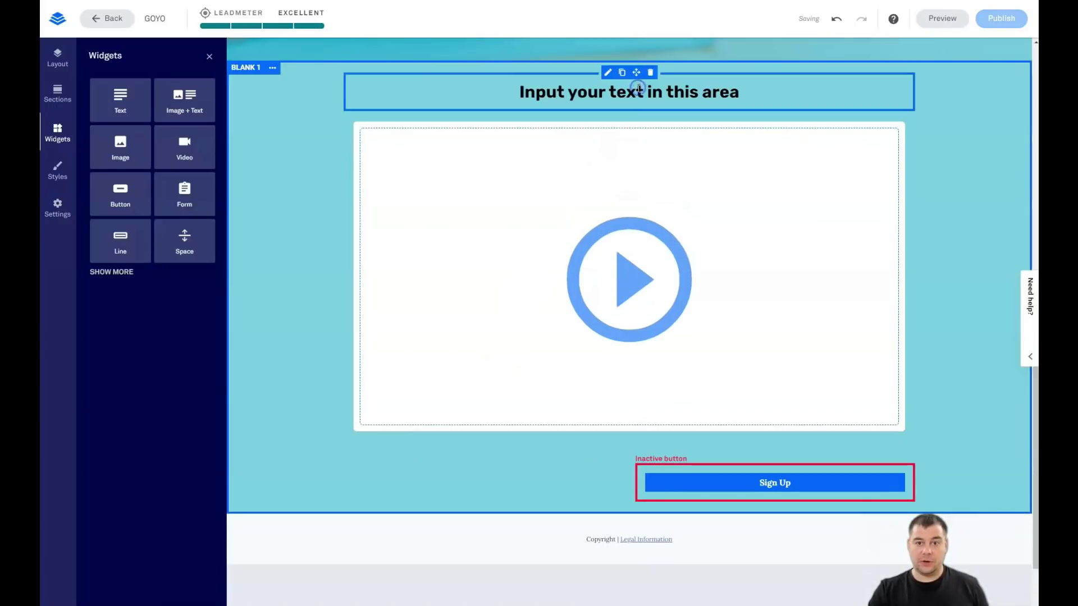
click(619, 370)
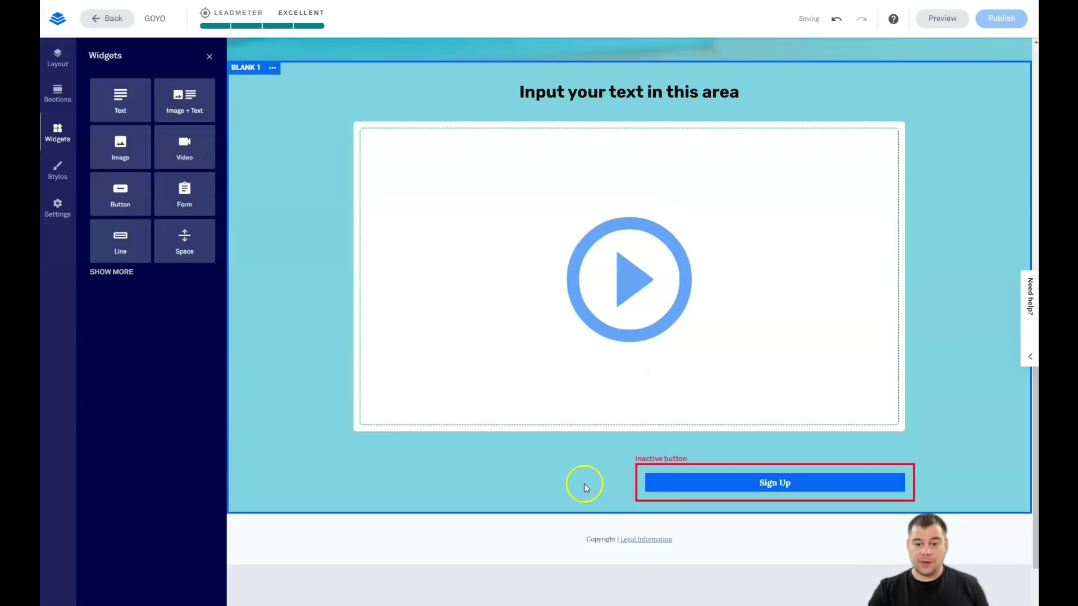
mouse_move(545, 482)
mouse_down()
mouse_move(629, 472)
mouse_move(783, 481)
mouse_move(640, 478)
mouse_up()
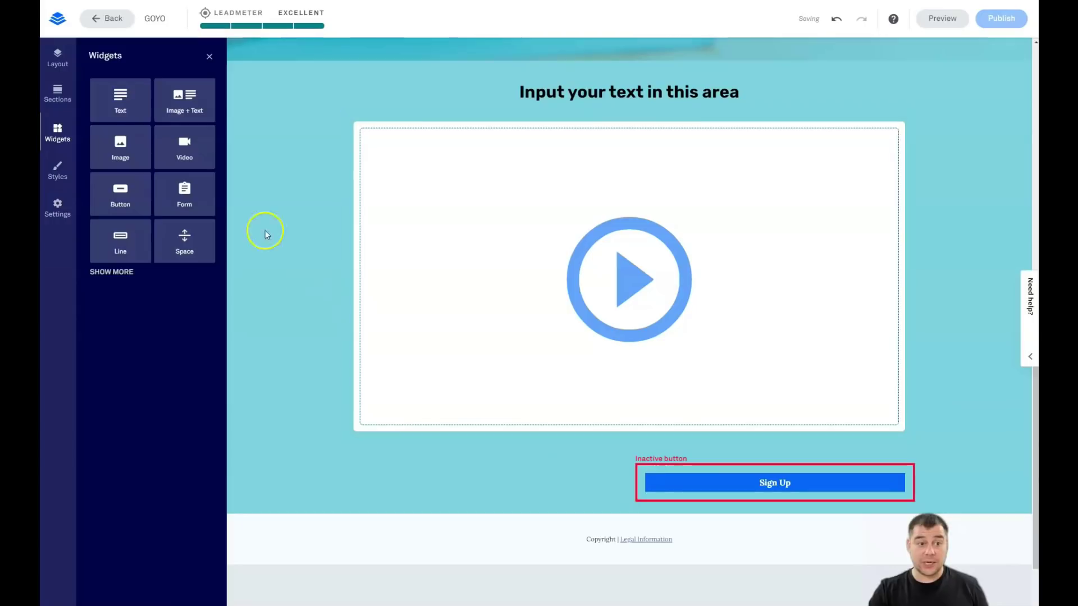
Delete the empty Column 1 under Blank 1 > Row 2 in Page Layout
click(56, 59)
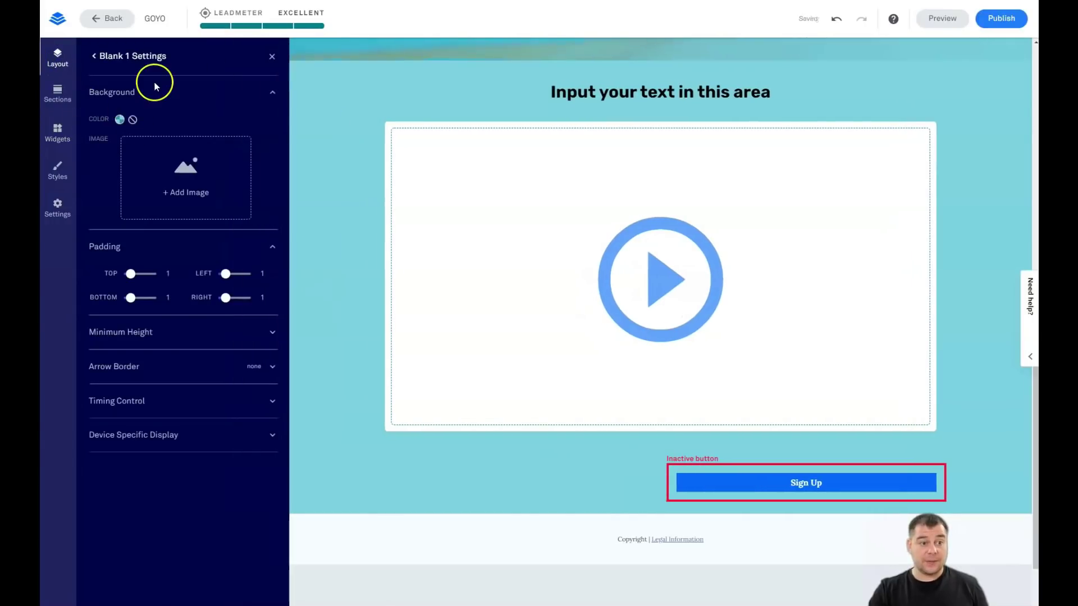
click(95, 56)
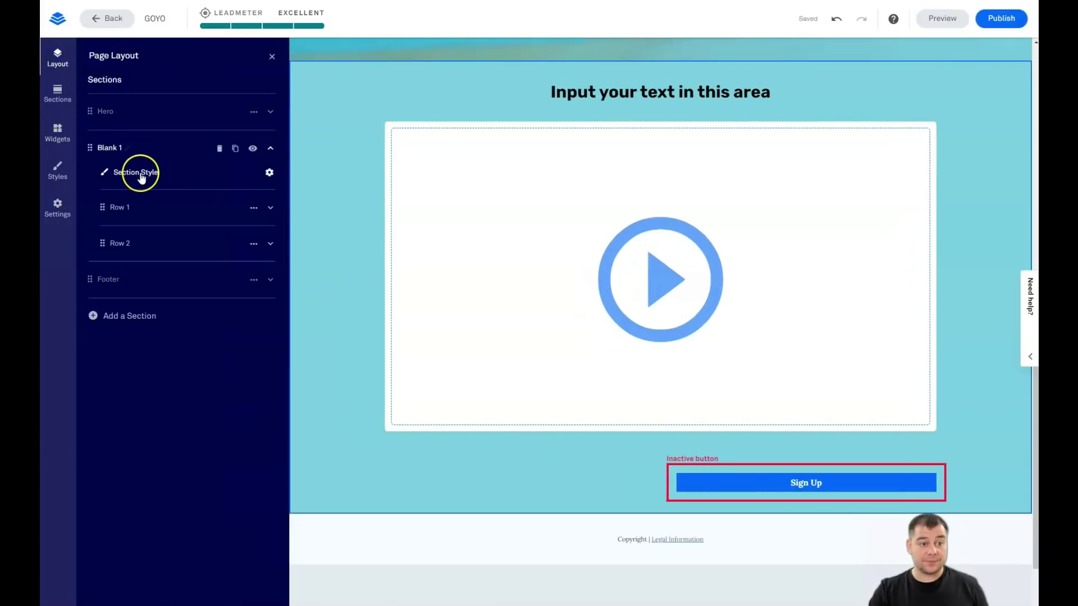
click(147, 244)
click(142, 267)
click(141, 291)
click(135, 266)
click(238, 269)
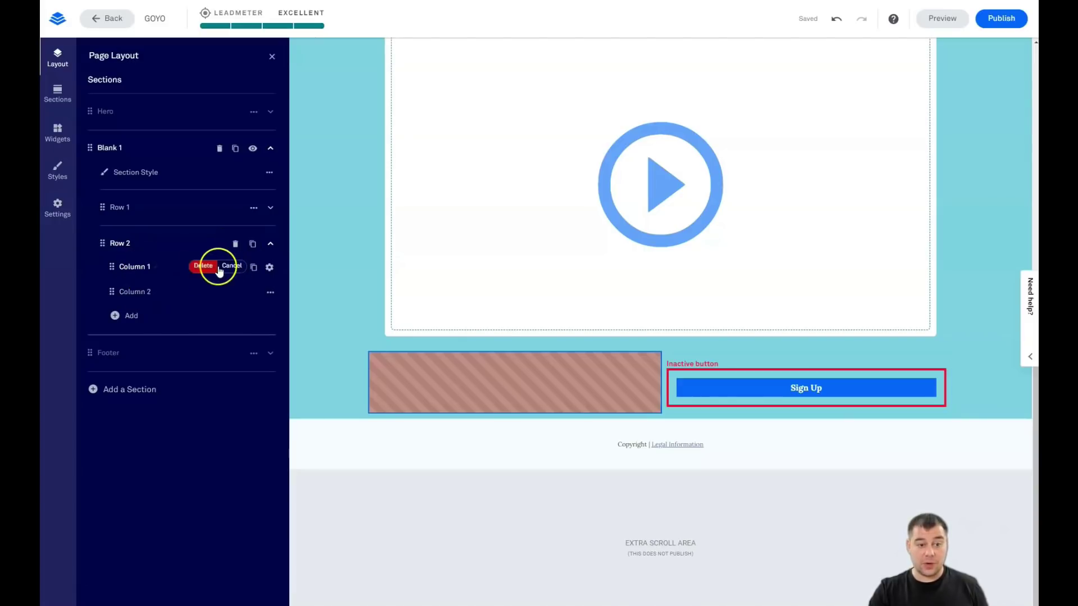
click(203, 267)
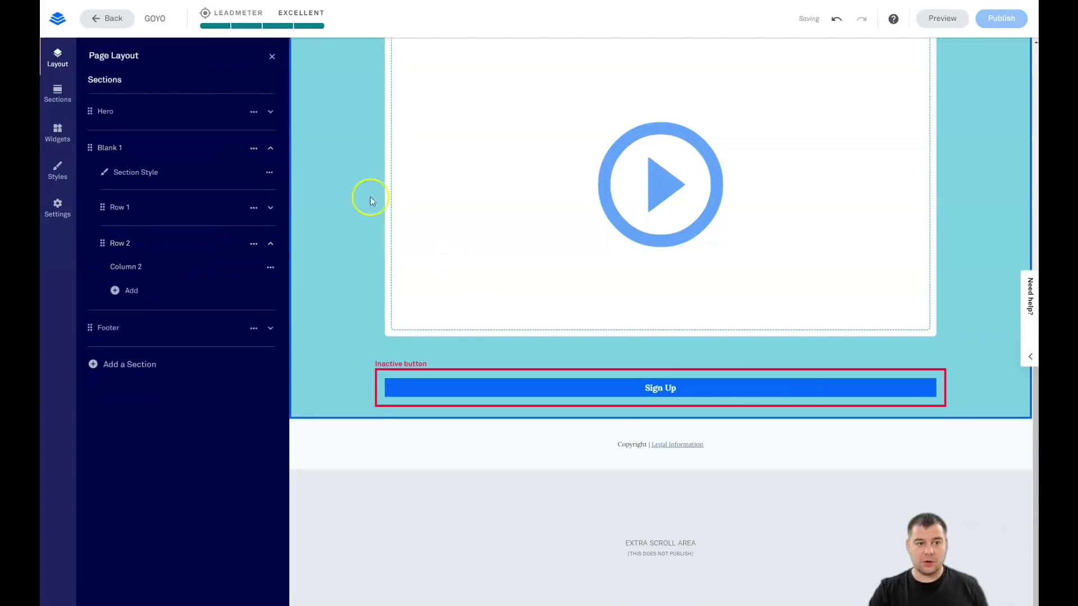
click(271, 58)
mouse_move(553, 387)
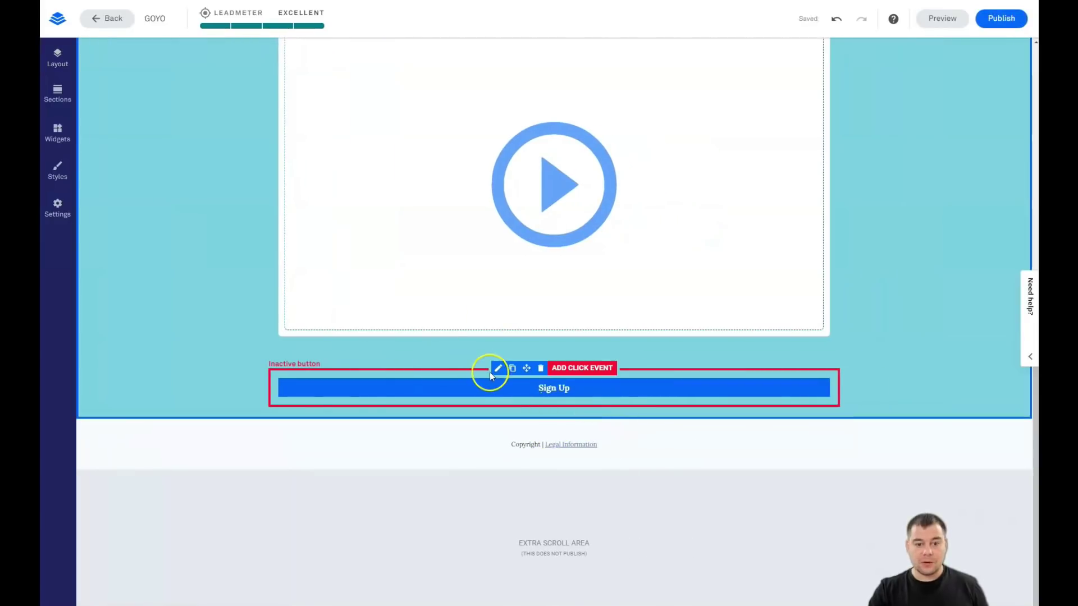
Make the Sign Up button Large and turn off Full Width
click(497, 370)
click(502, 423)
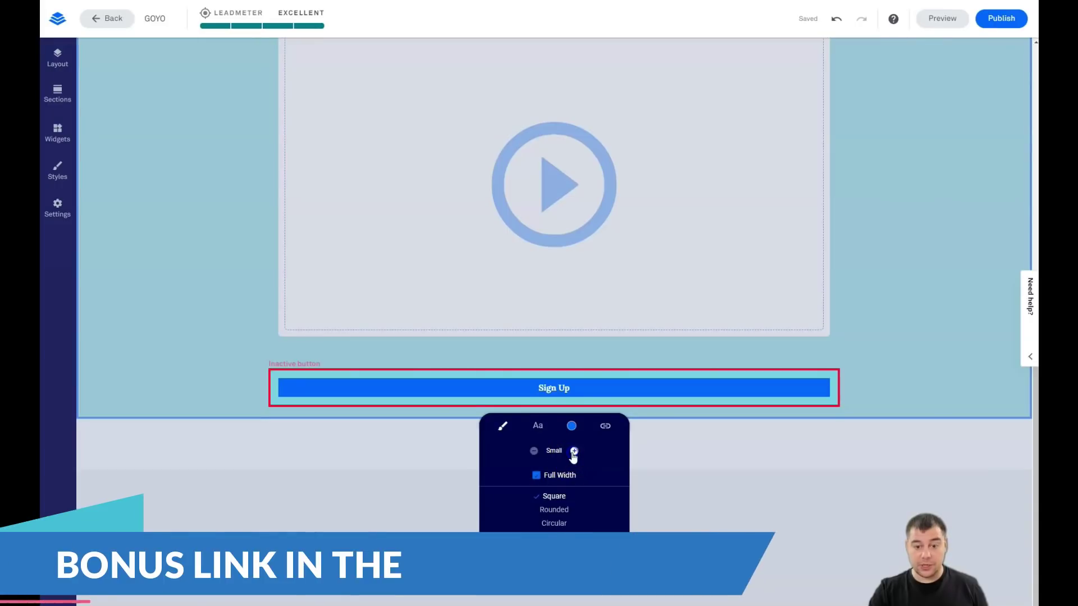
click(575, 451)
click(574, 457)
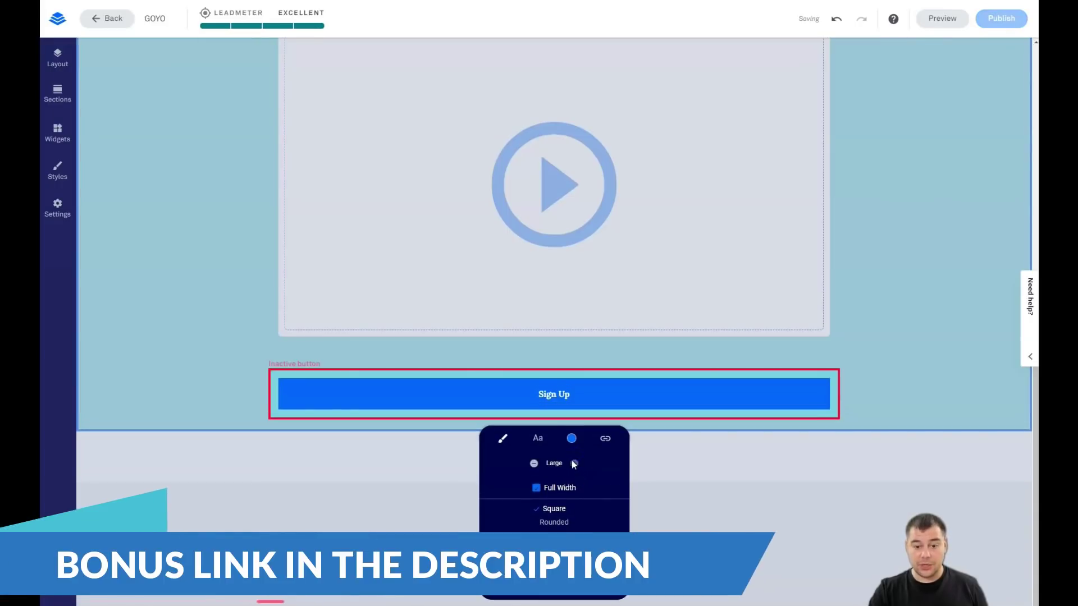
click(536, 488)
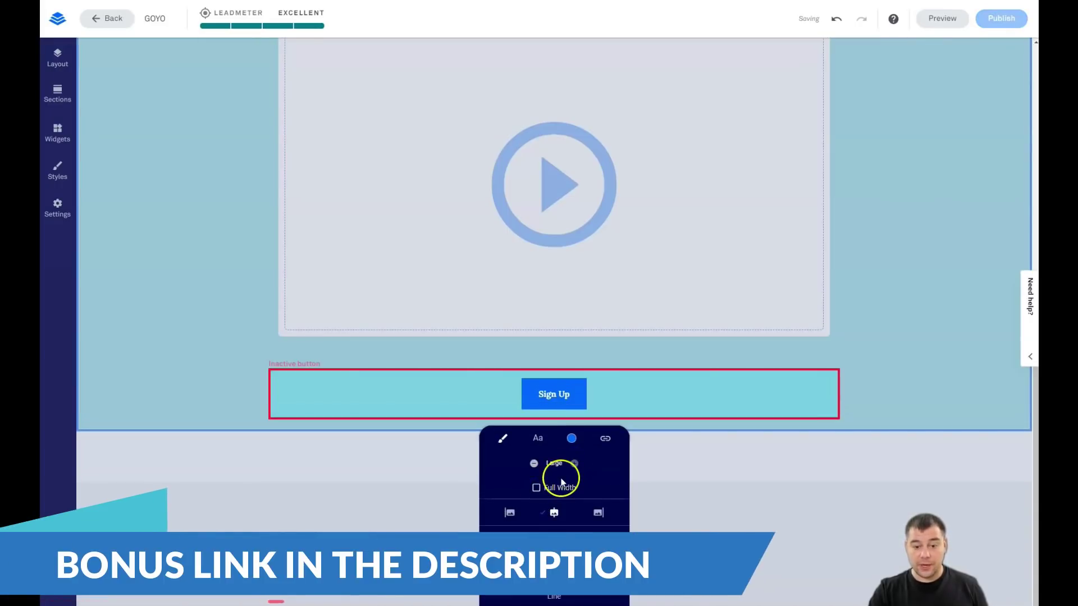
click(534, 462)
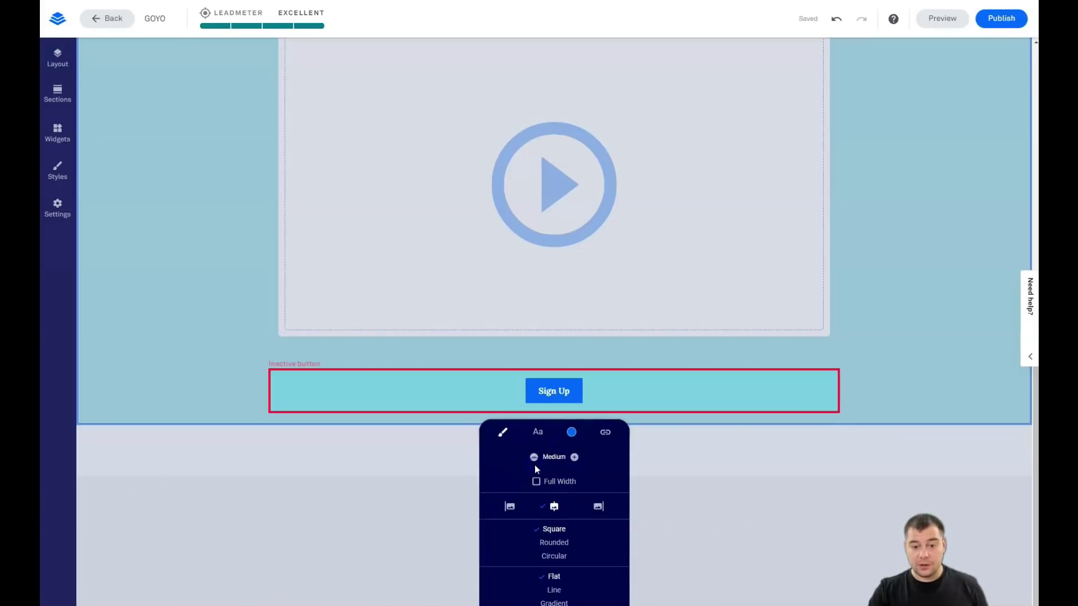
click(575, 457)
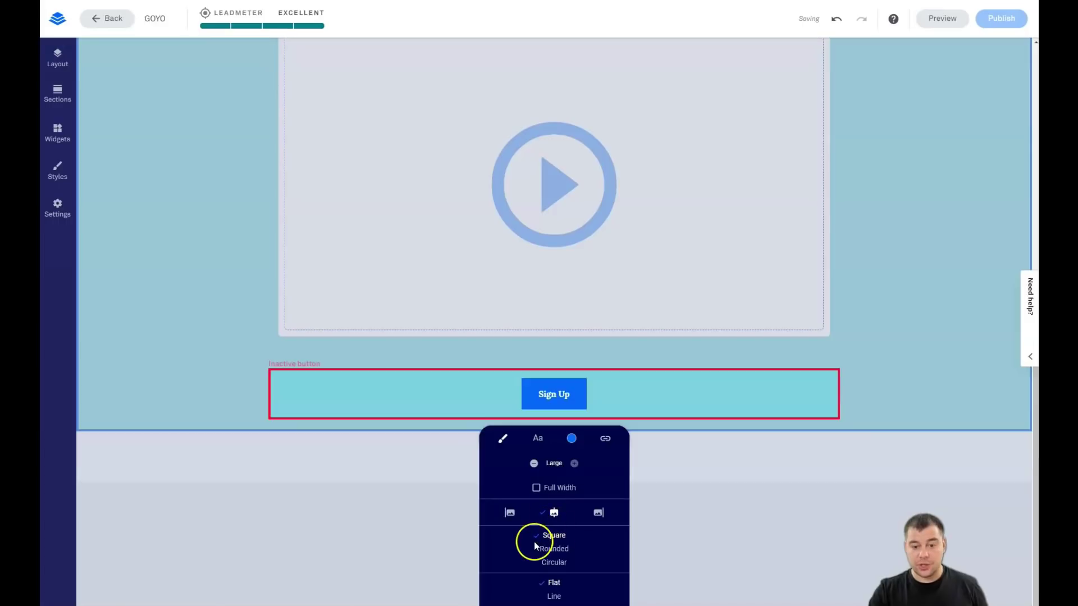
Try rounded and pill corners, settle on Square, then try Outline and Gradient styles
click(547, 550)
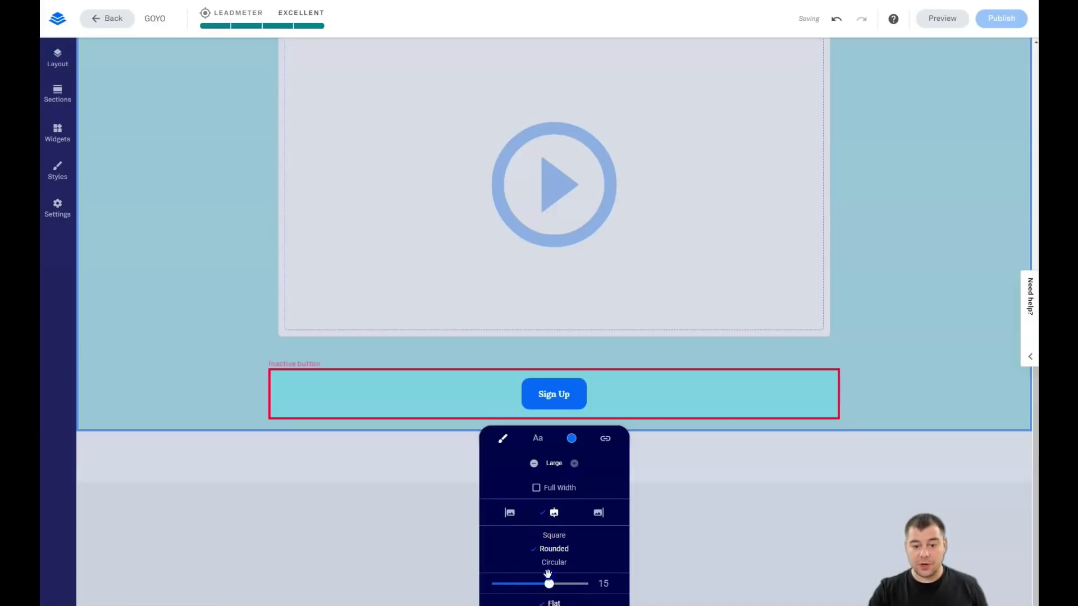
click(557, 563)
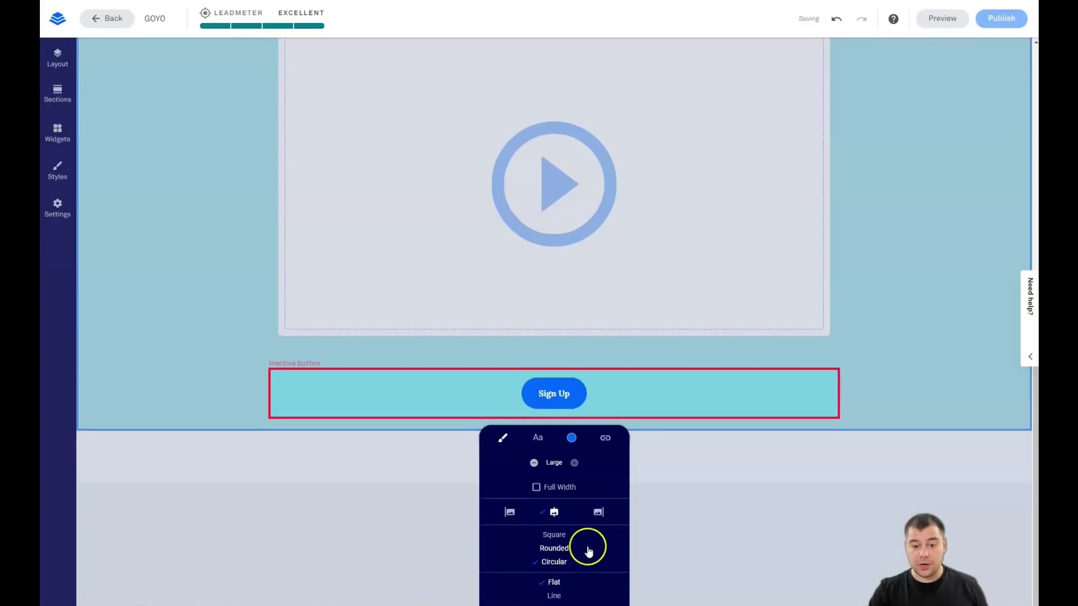
click(553, 523)
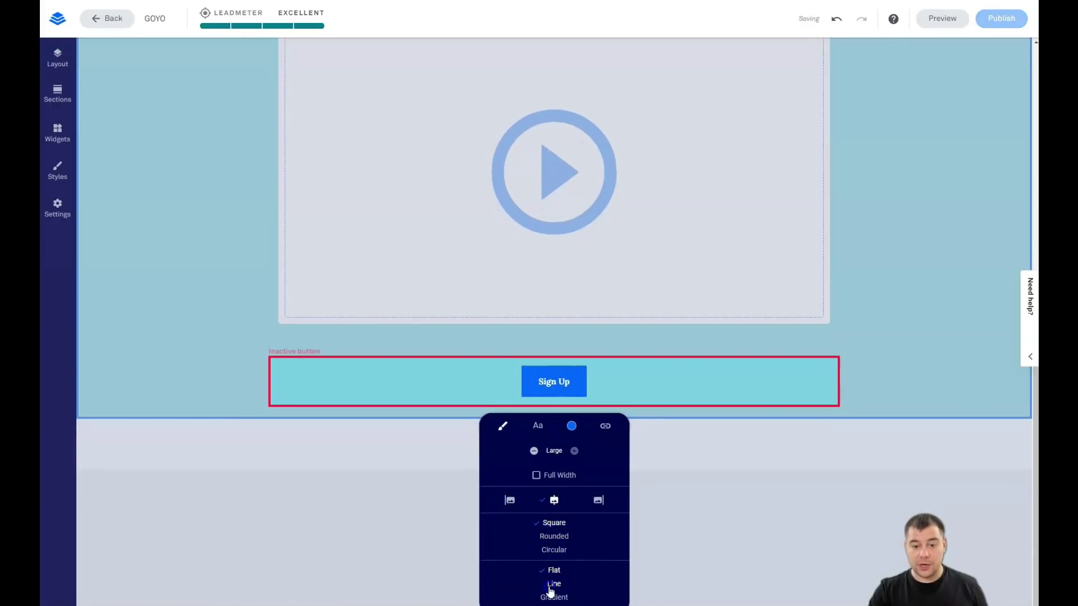
click(553, 584)
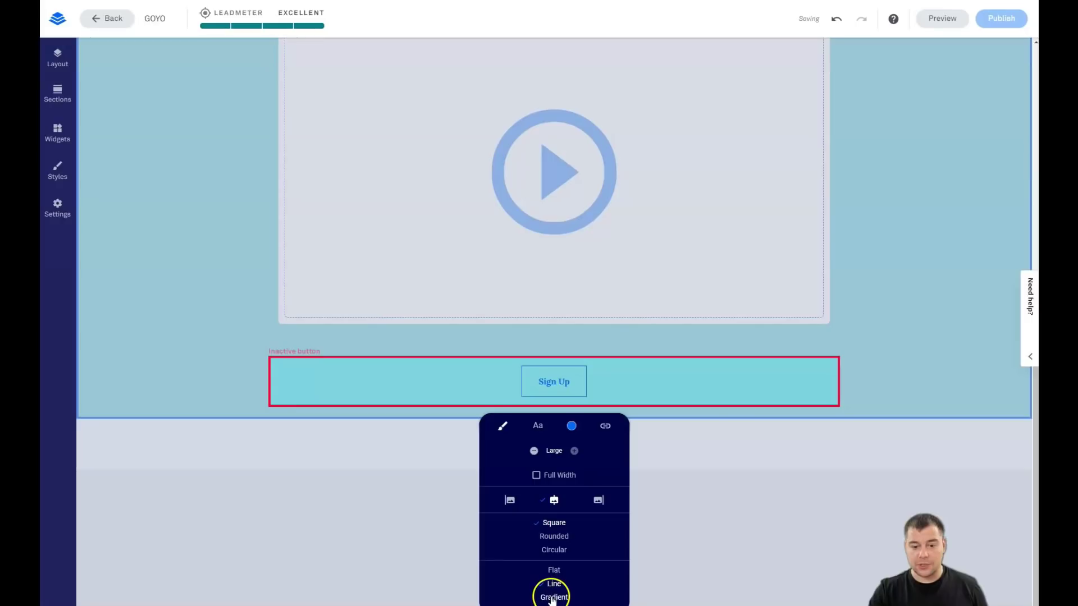
click(553, 598)
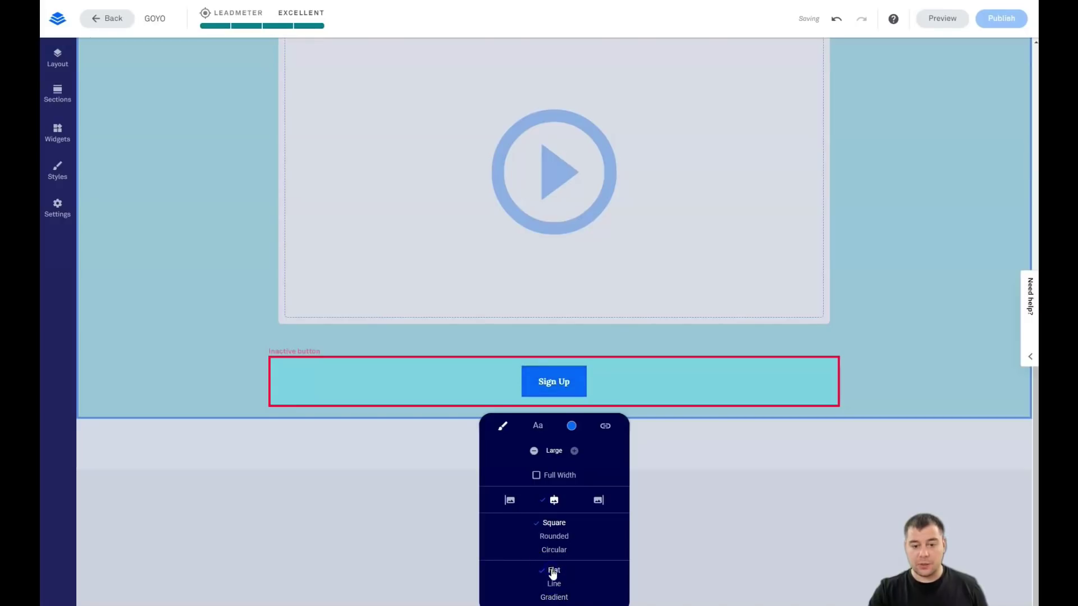
scroll(676, 380, up, 2)
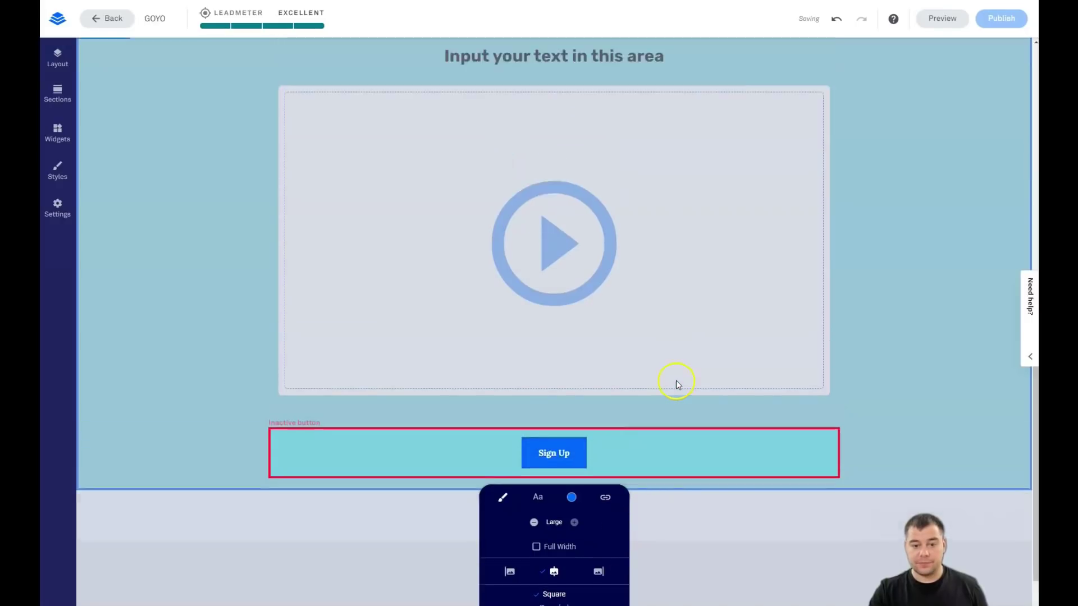
scroll(676, 380, down, 2)
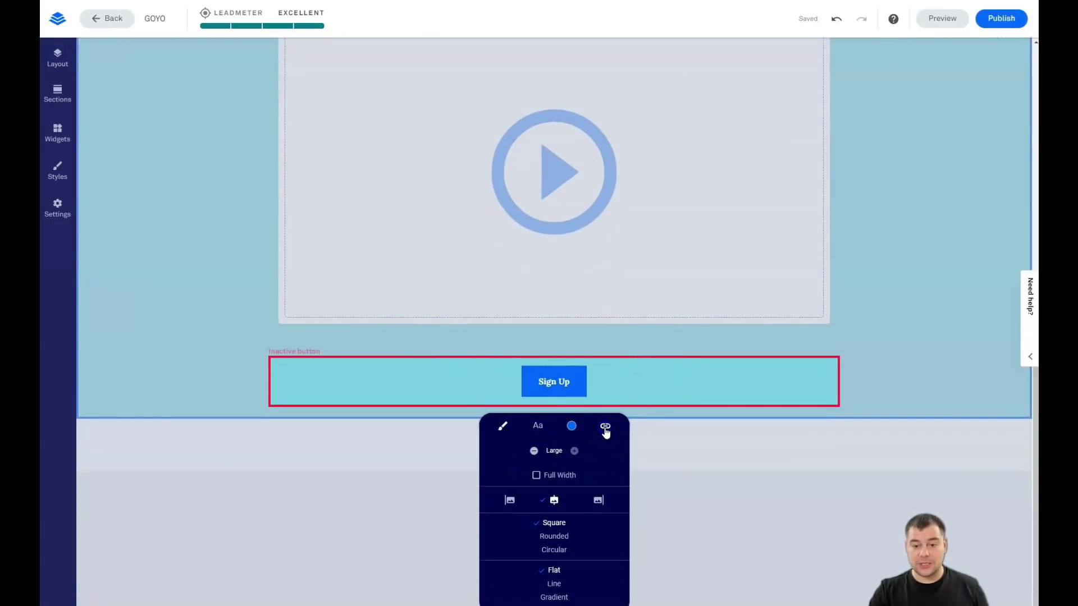
Set the button's link to 'Open a pop-up' with My Leadbox 1, then edit that pop-up
click(605, 426)
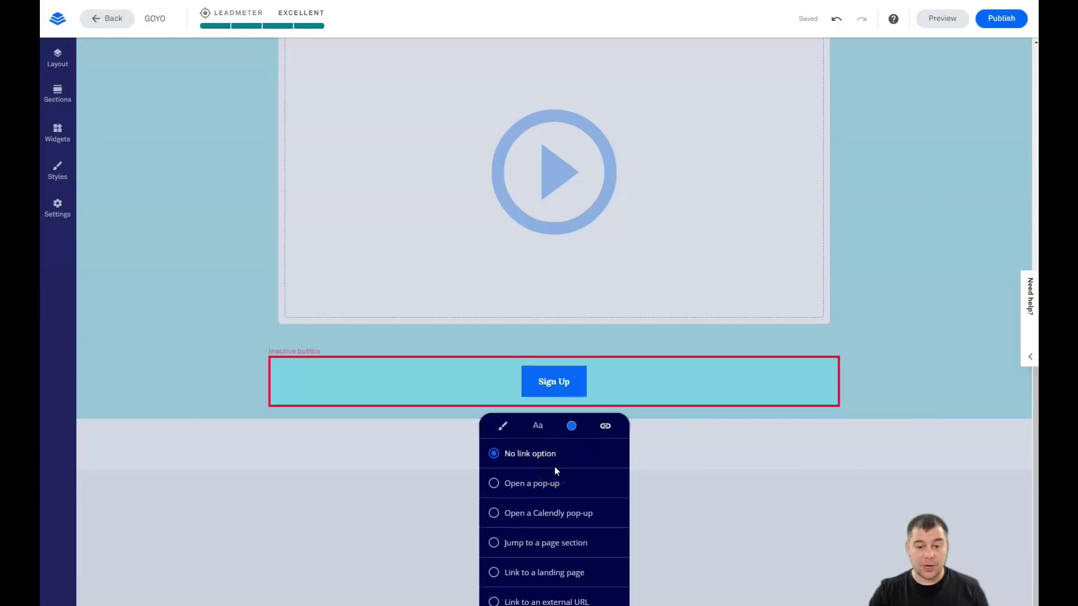
click(512, 487)
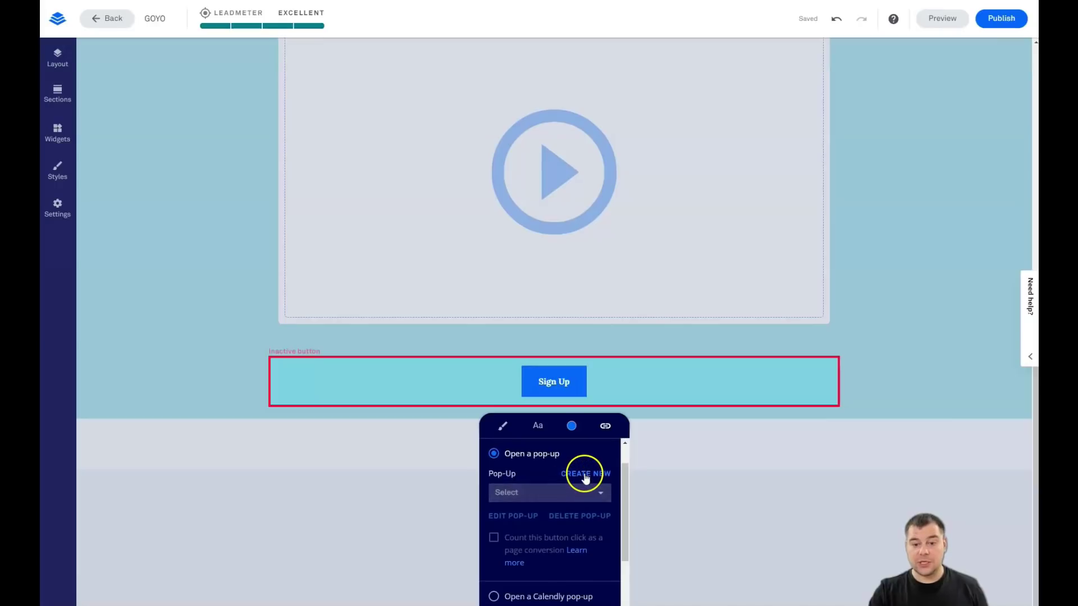
click(604, 493)
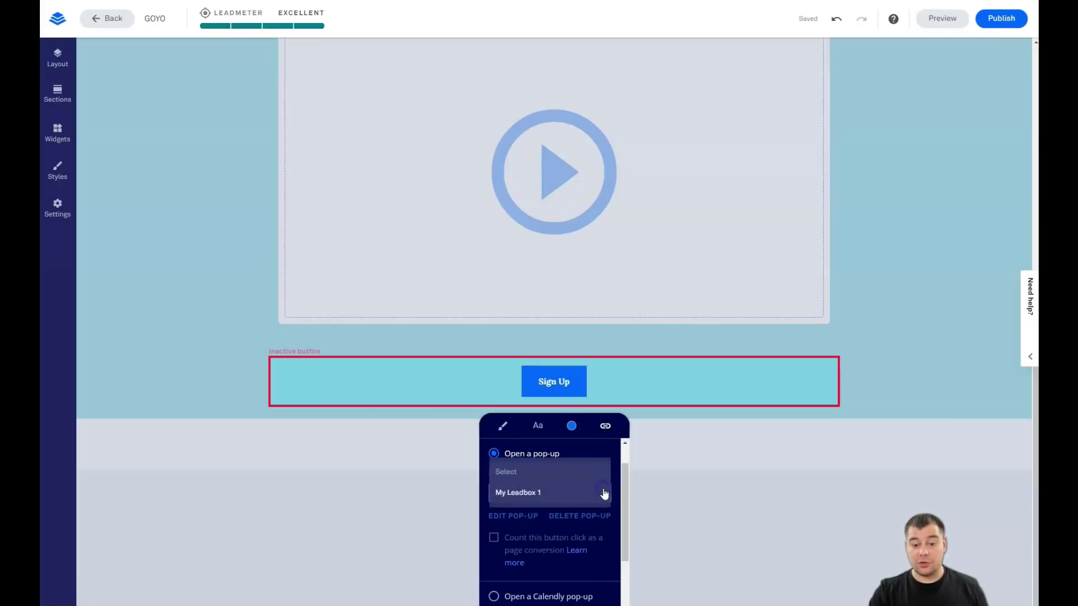
click(518, 493)
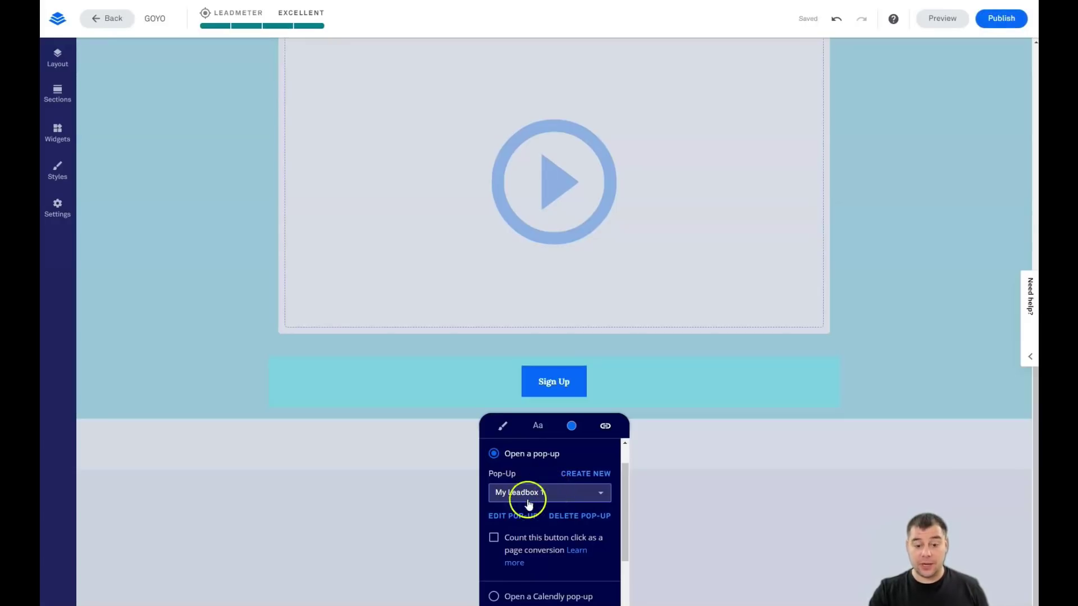
click(507, 516)
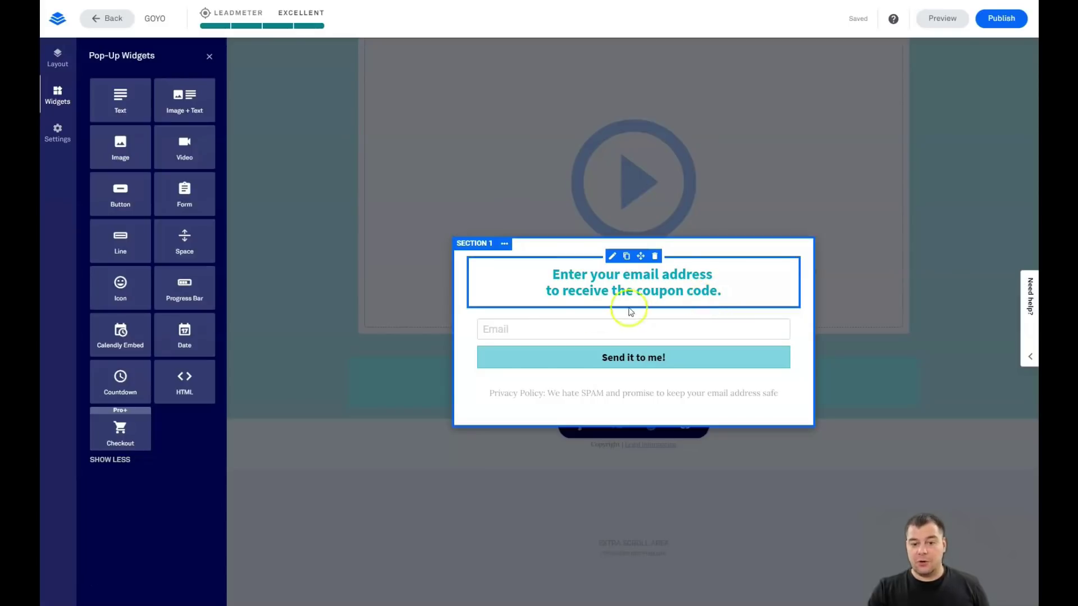
Open Native Integrations through the form's Edit Integrations, Add an Integration and More Services
click(489, 328)
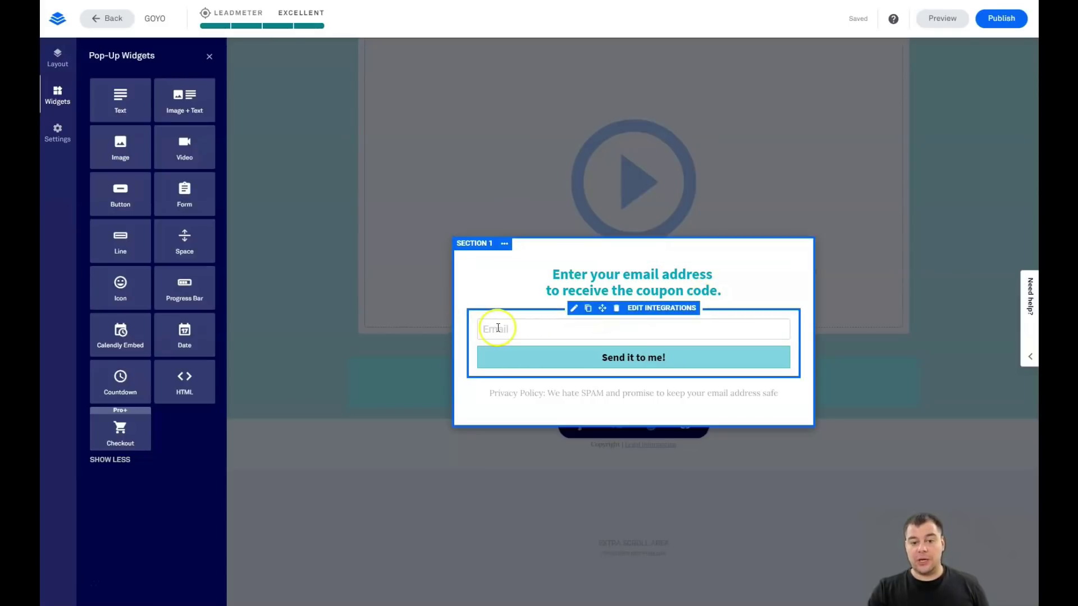
click(660, 308)
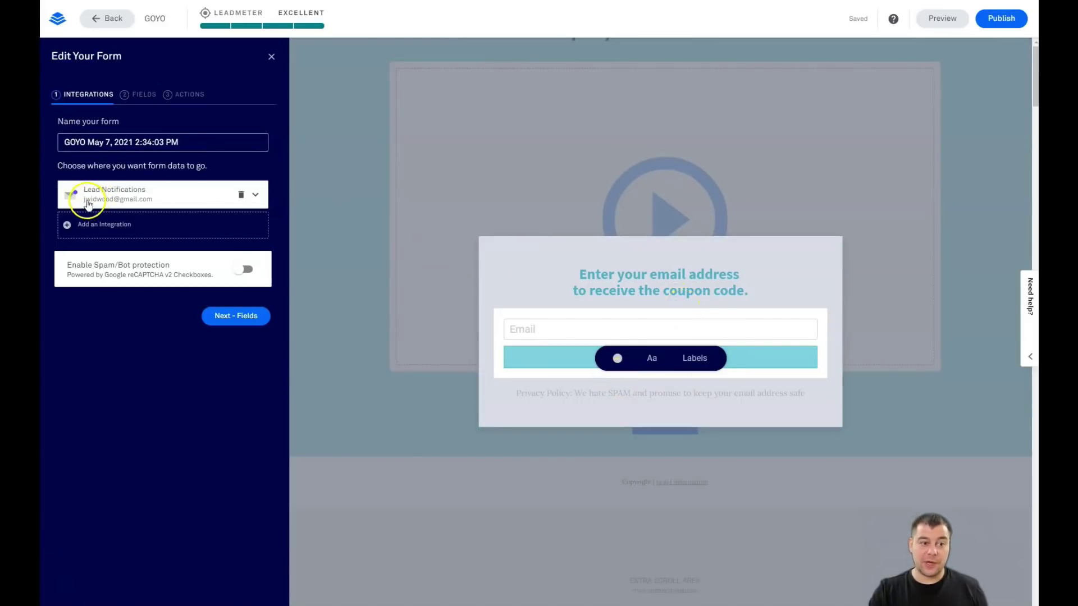
click(93, 224)
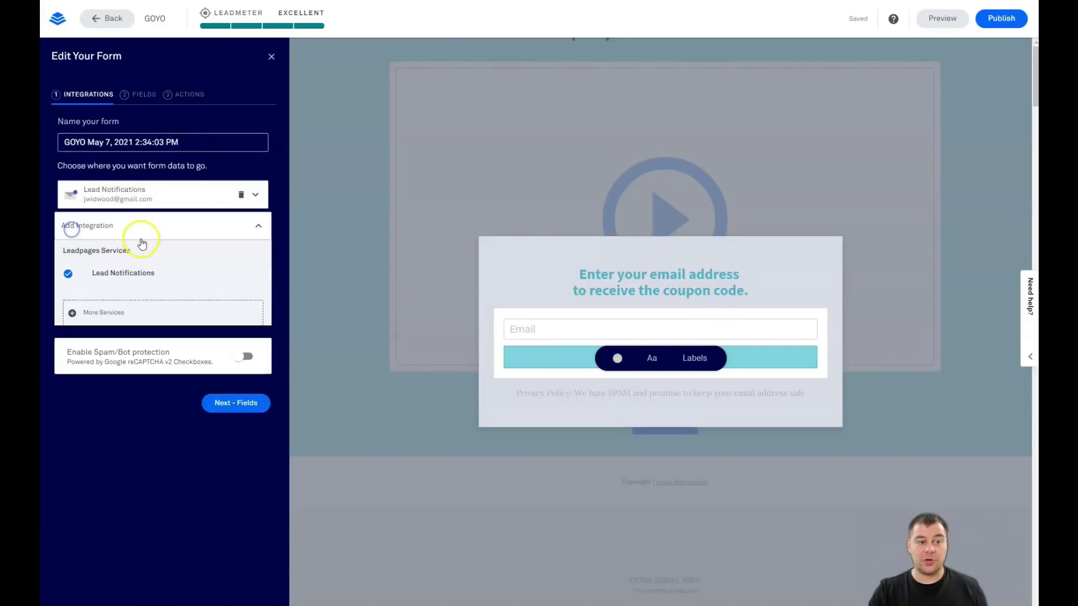
click(116, 312)
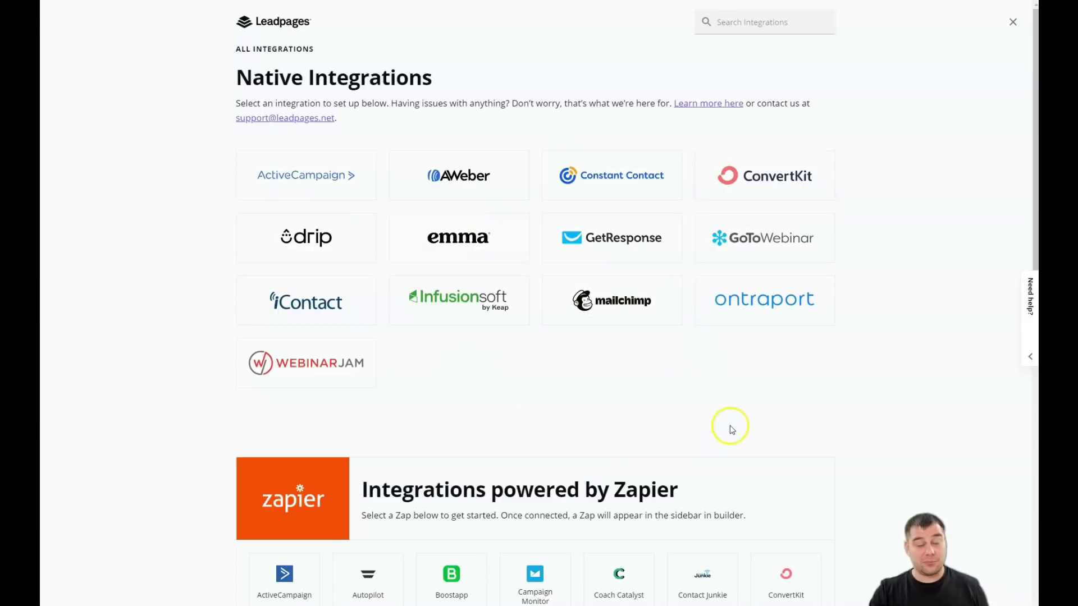
scroll(573, 336, down, 3)
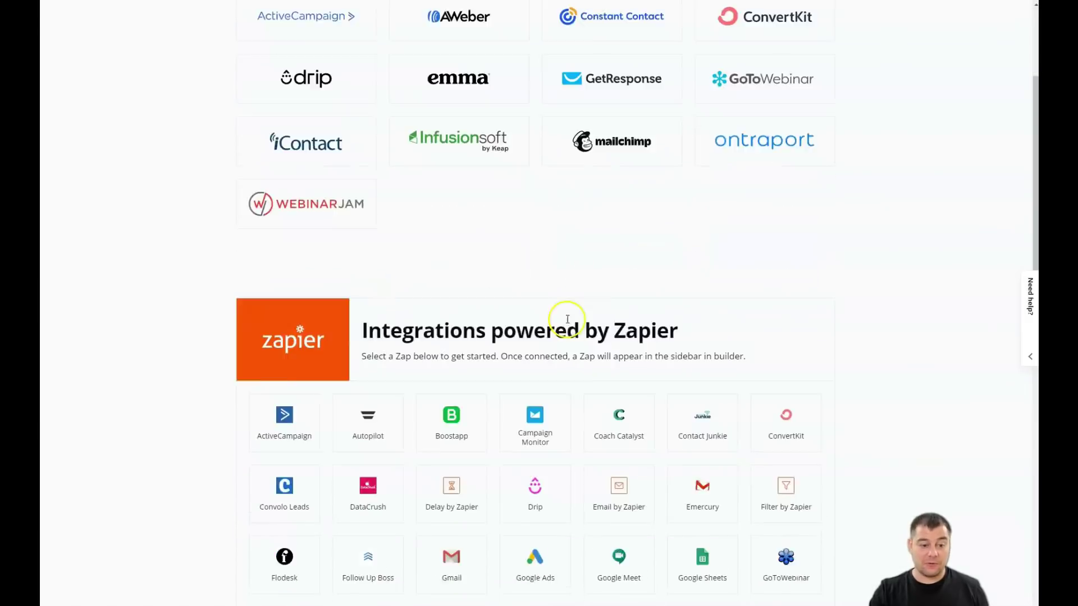
scroll(547, 253, down, 3)
scroll(505, 338, down, 2)
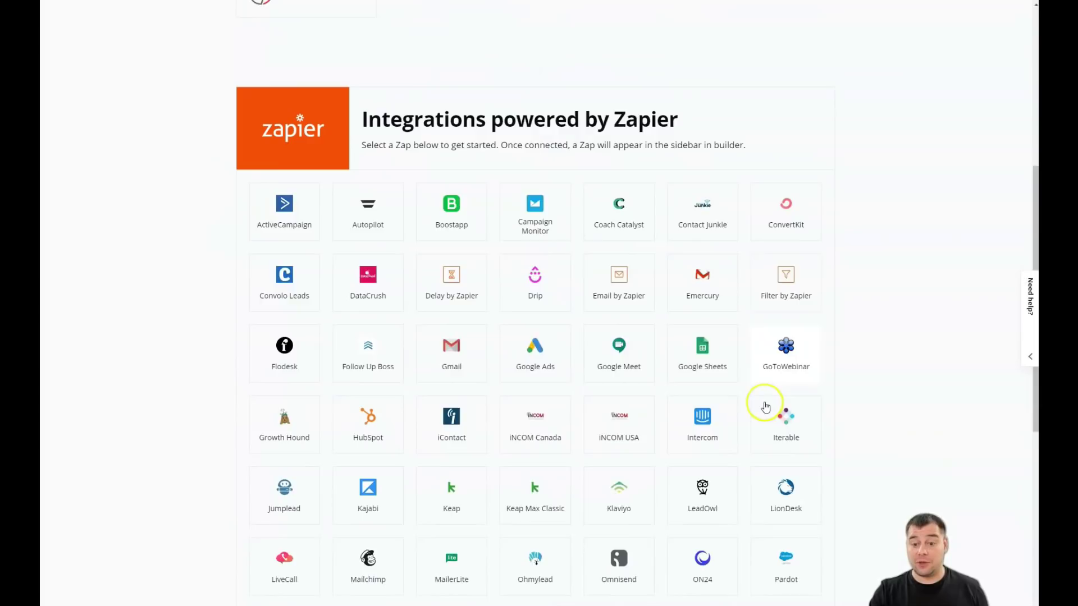
scroll(674, 337, down, 1)
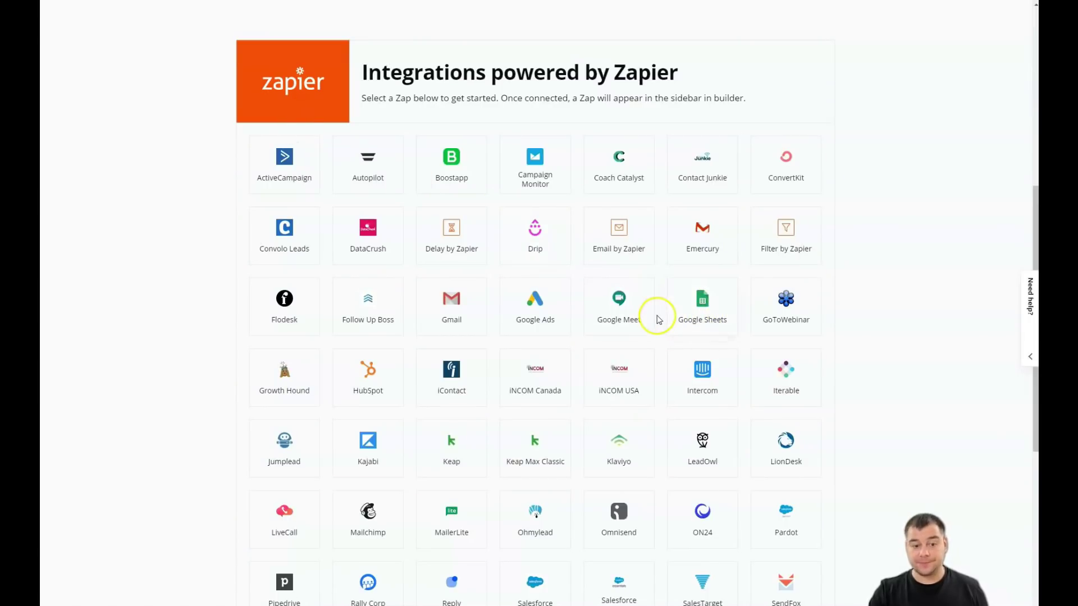
scroll(699, 320, up, 4)
scroll(696, 353, up, 2)
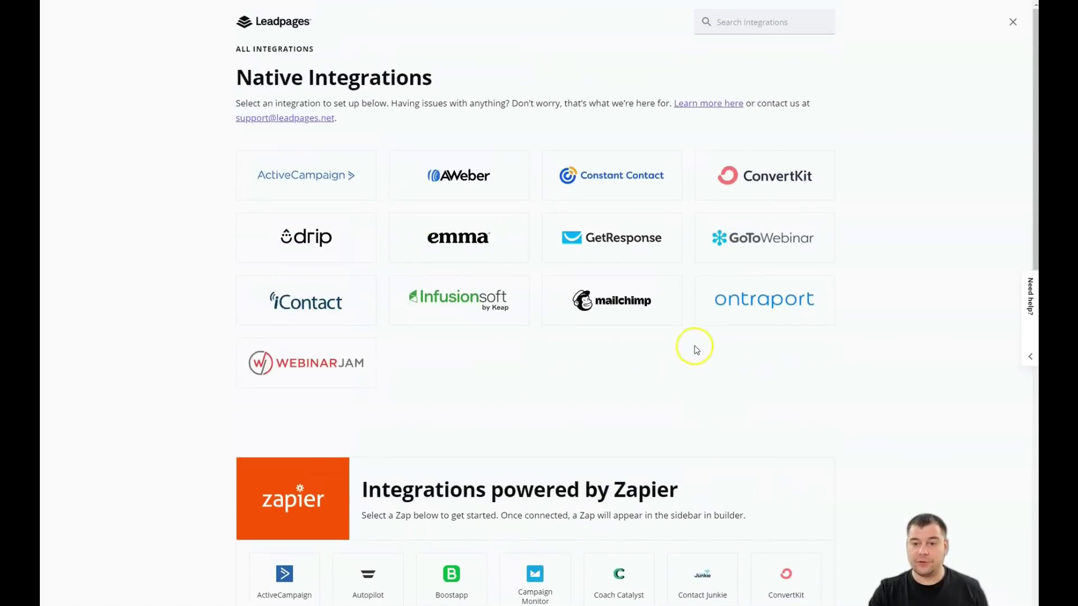
Close the All Integrations catalogue to return to the Edit Your Form panel
click(1013, 25)
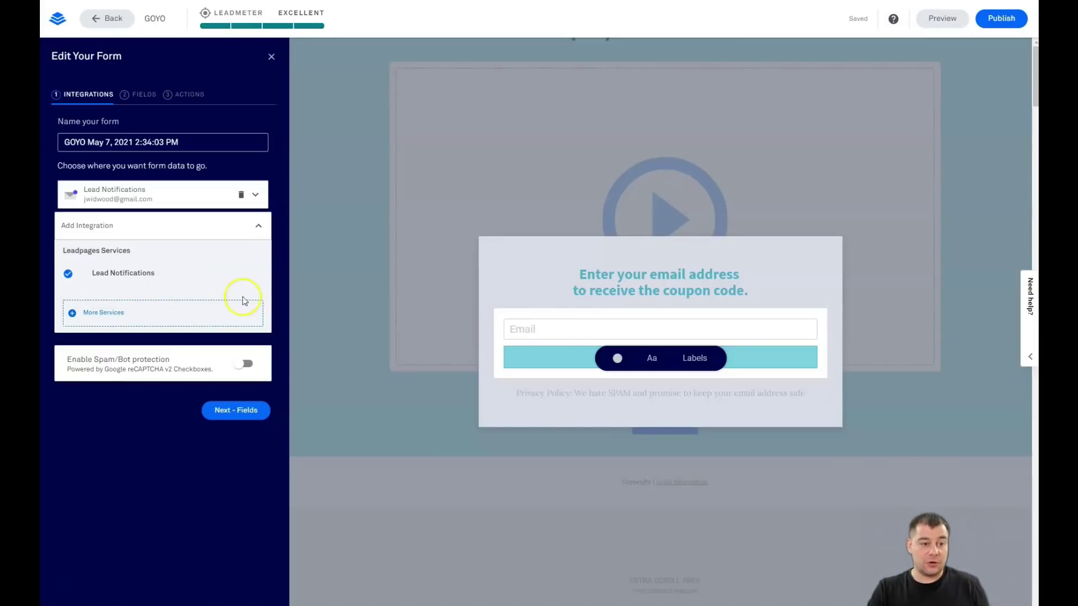
Add a First Name field above Email and continue to Next - Actions
click(139, 95)
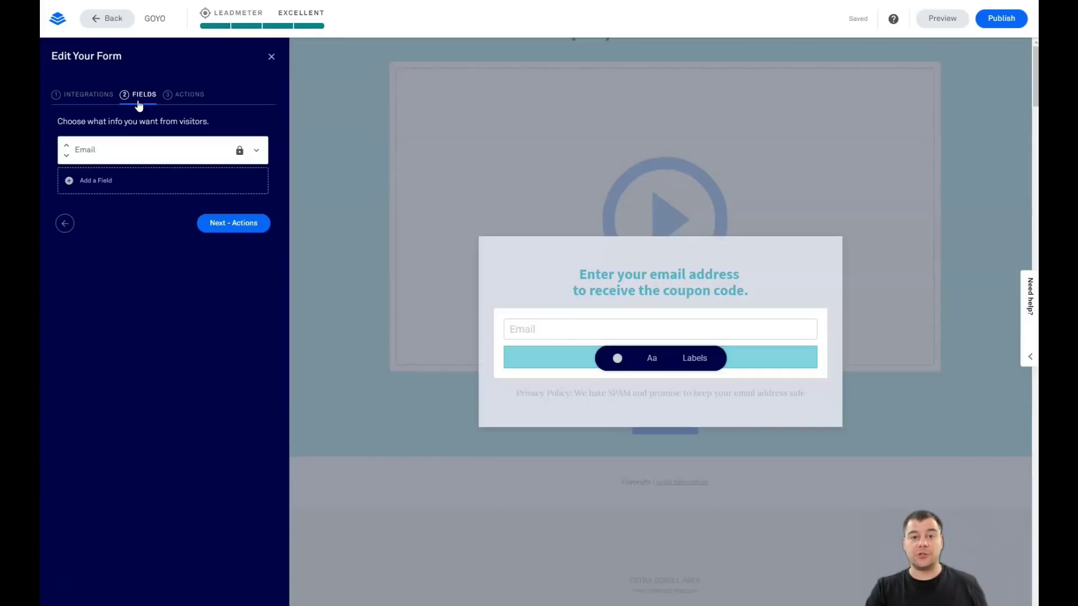
click(94, 183)
click(186, 240)
click(246, 181)
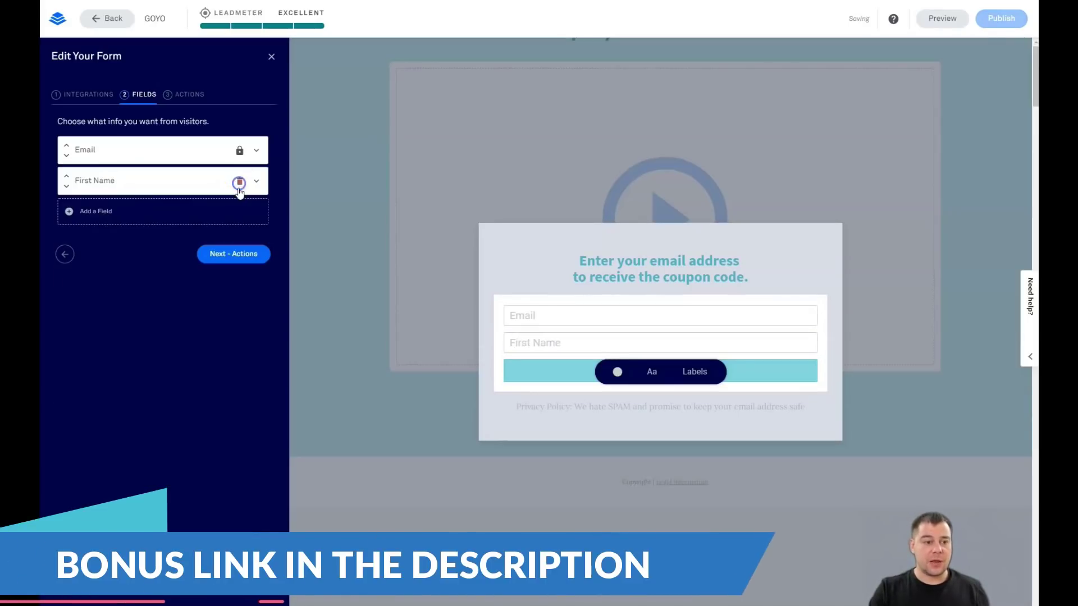
click(66, 177)
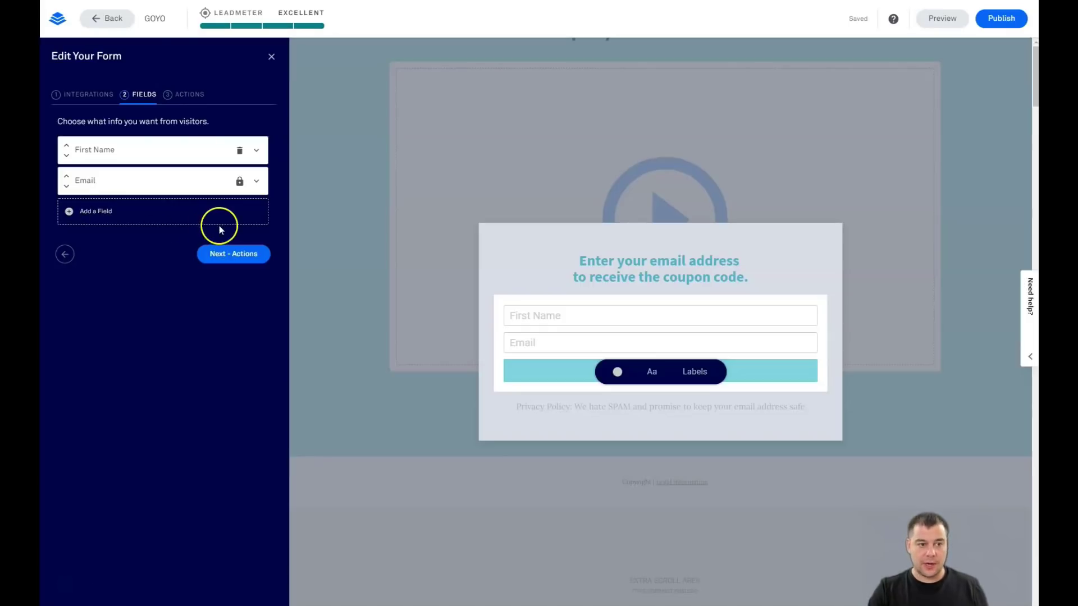
click(186, 94)
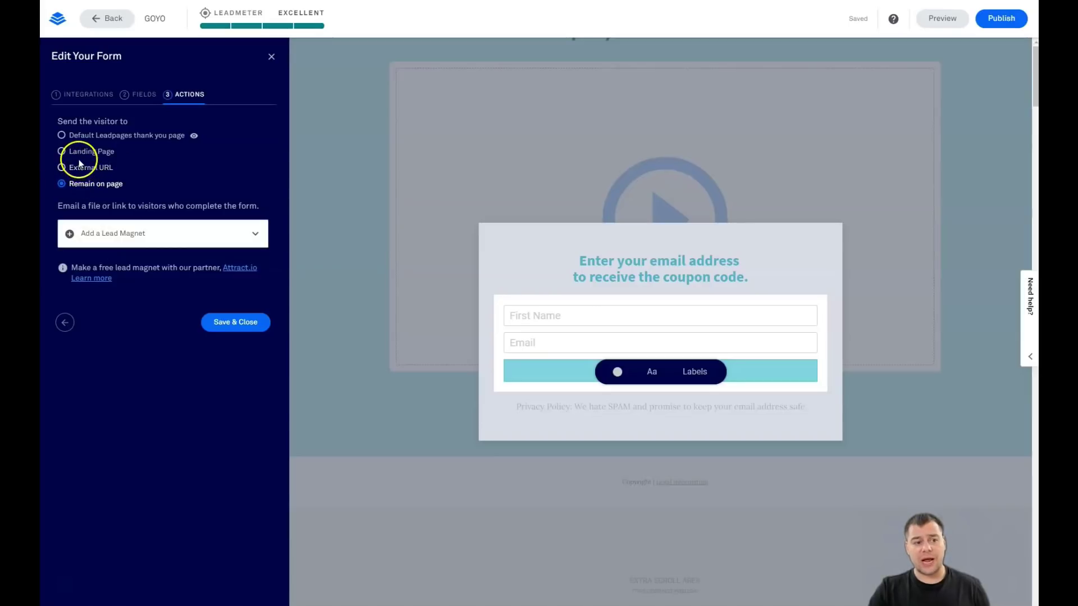
Exit the pop-up form editor and drag the hero coupon box's left edge
click(270, 61)
click(193, 307)
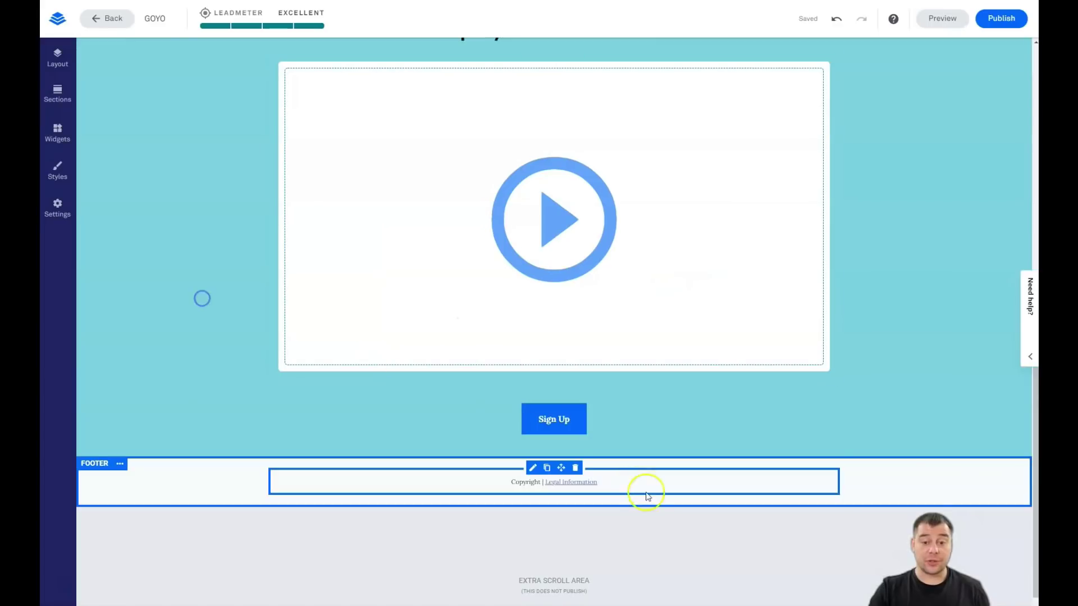
scroll(564, 427, up, 5)
scroll(565, 427, up, 2)
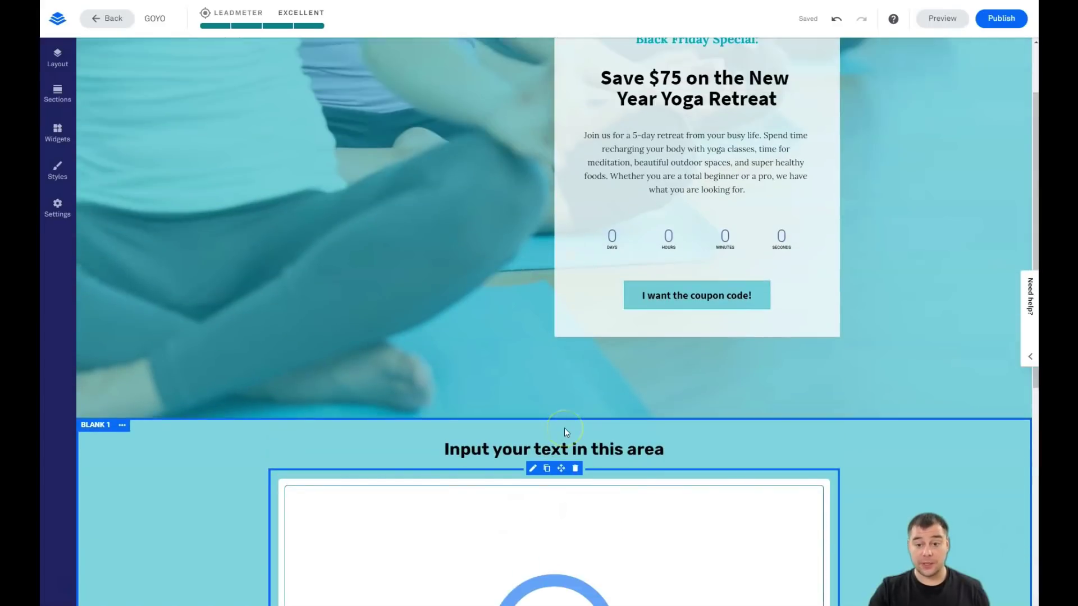
scroll(564, 429, down, 4)
scroll(608, 369, down, 6)
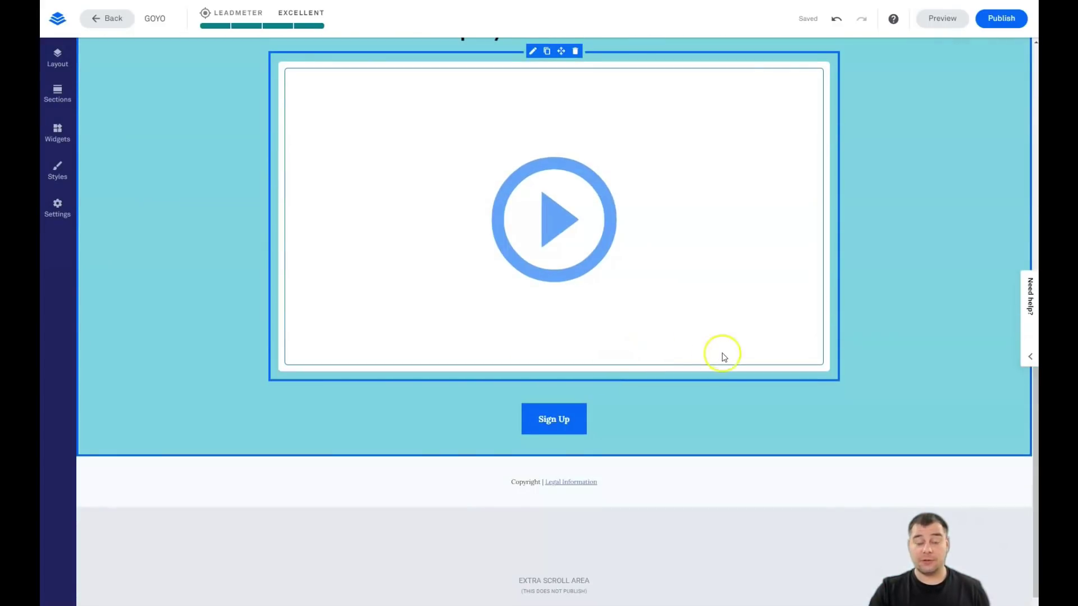
scroll(730, 358, up, 5)
scroll(730, 358, up, 4)
click(698, 386)
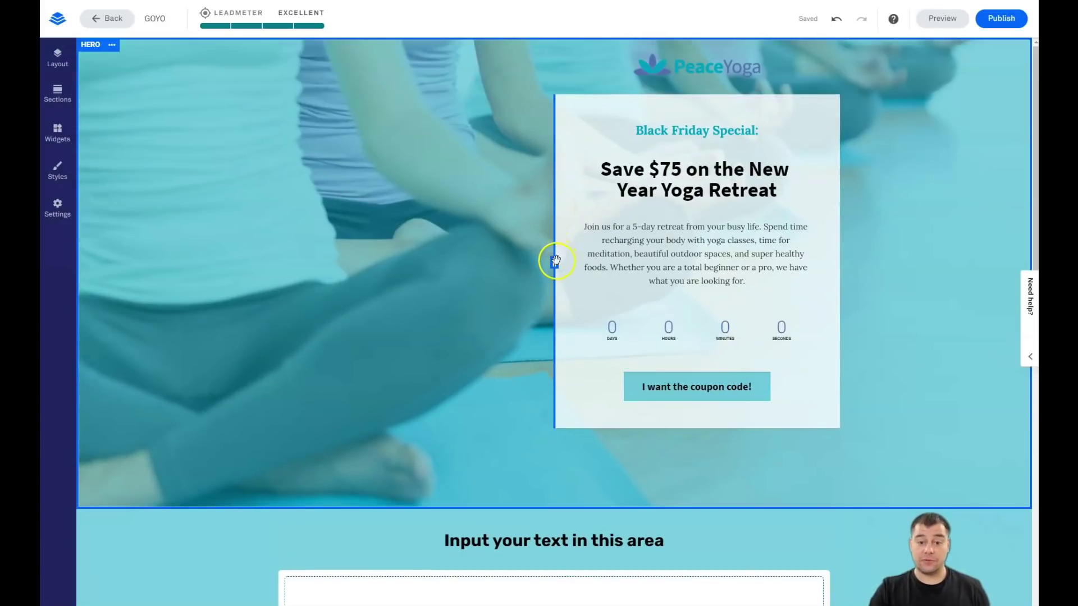
mouse_move(552, 263)
mouse_down()
mouse_move(453, 255)
mouse_move(577, 259)
mouse_up()
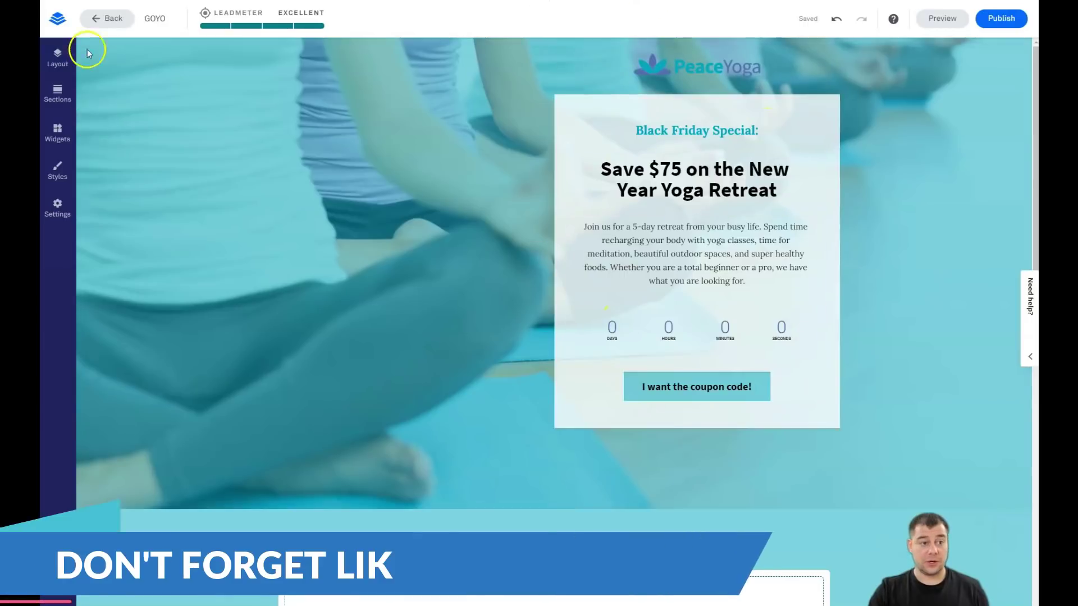
Set the Hero's Opt-in Area column background to white from Recent Colors
click(57, 57)
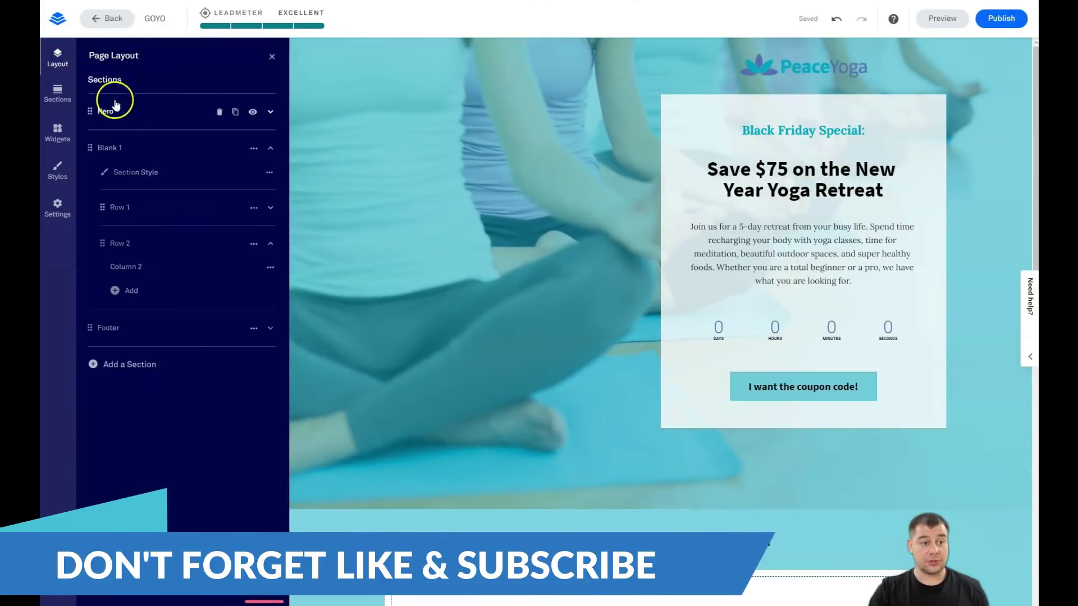
click(124, 113)
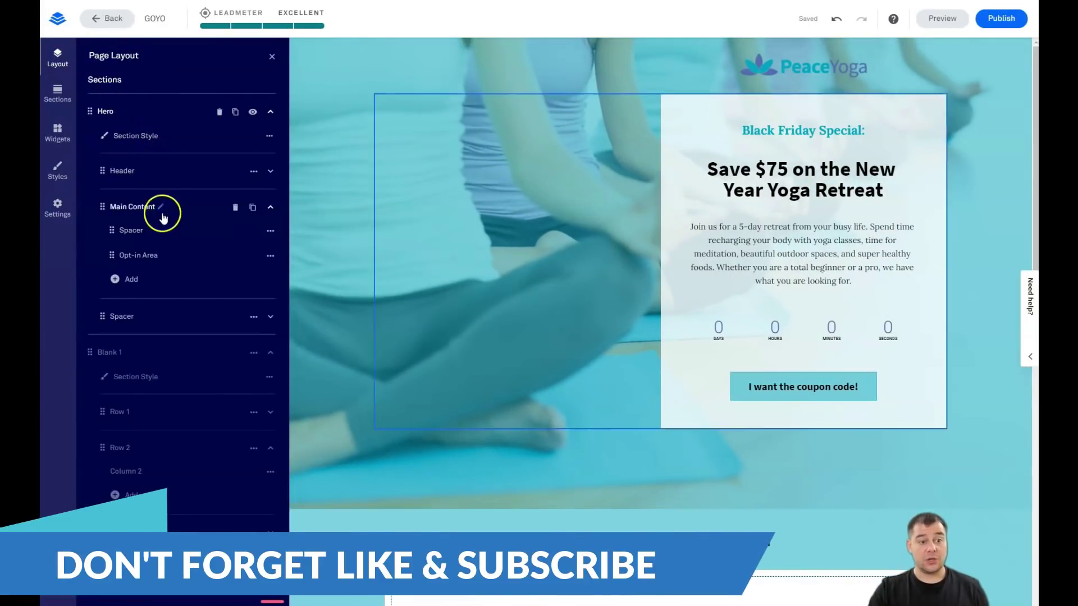
click(135, 230)
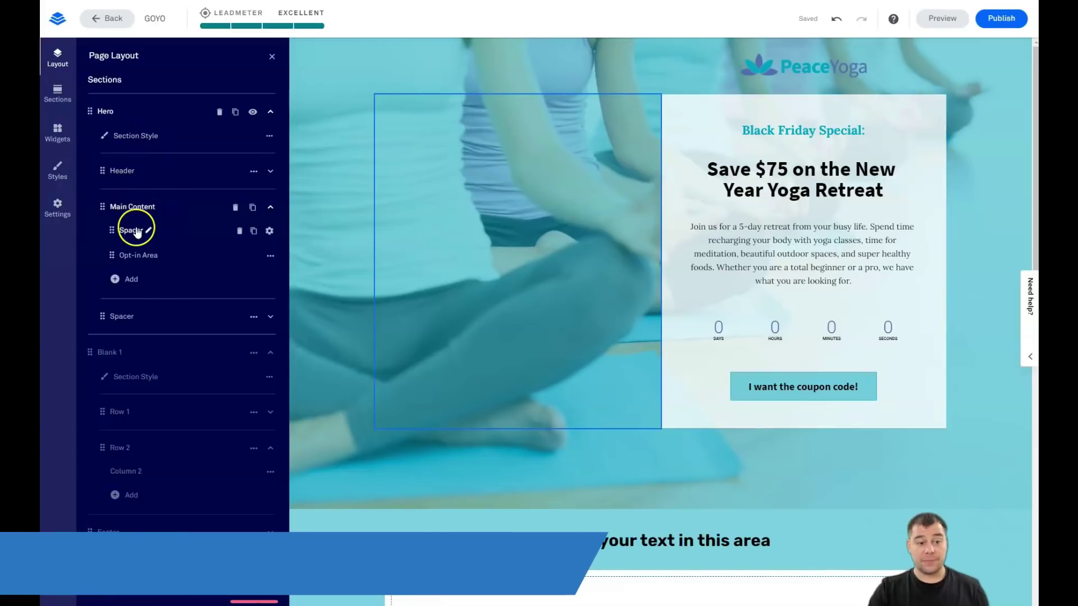
click(139, 255)
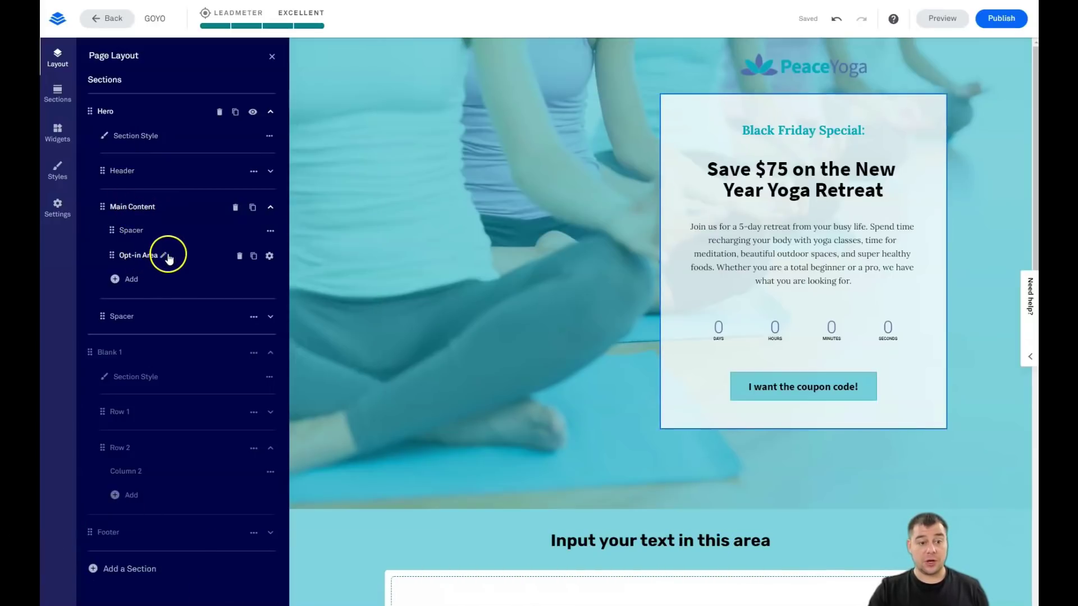
click(268, 256)
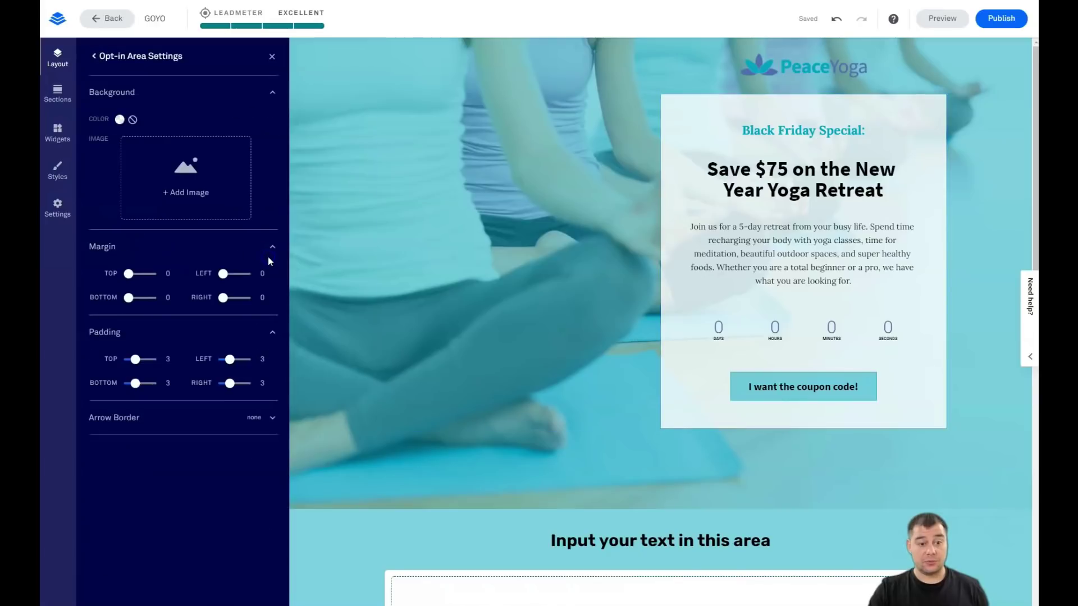
click(120, 120)
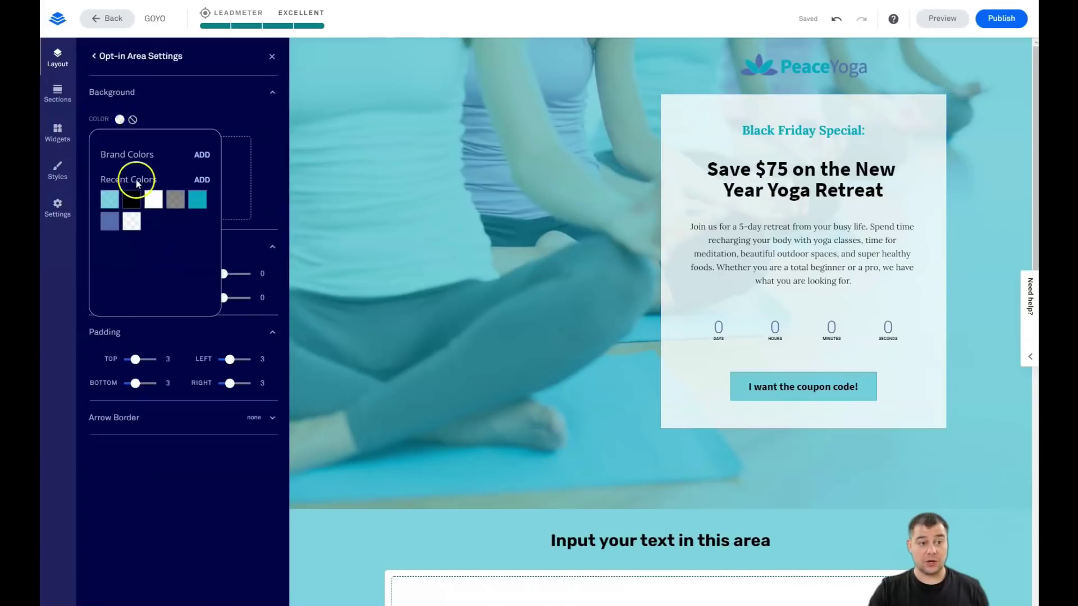
click(175, 200)
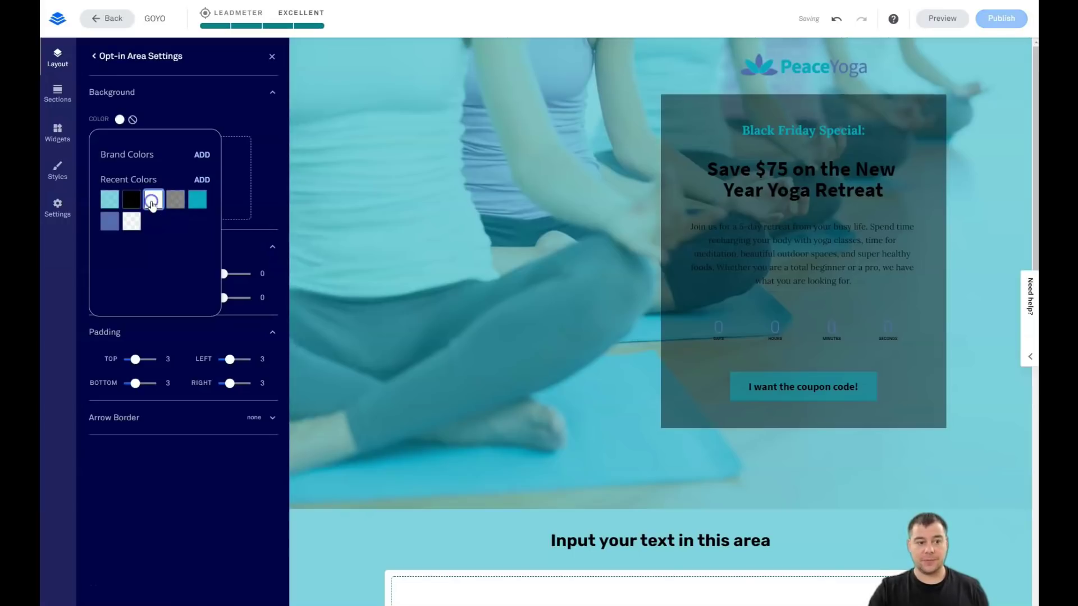
click(153, 201)
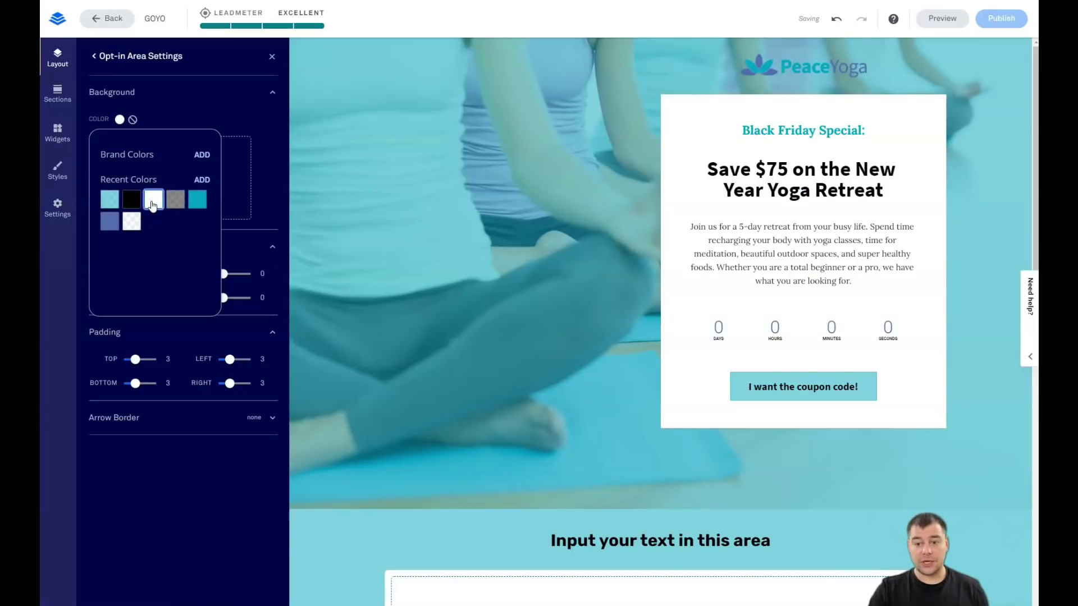
click(239, 109)
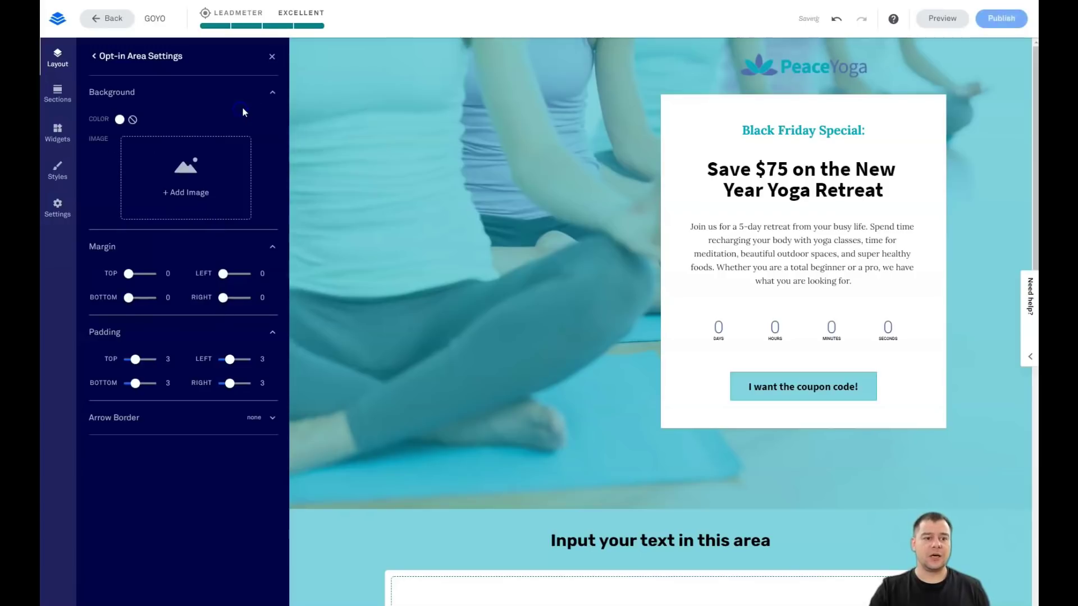
click(272, 57)
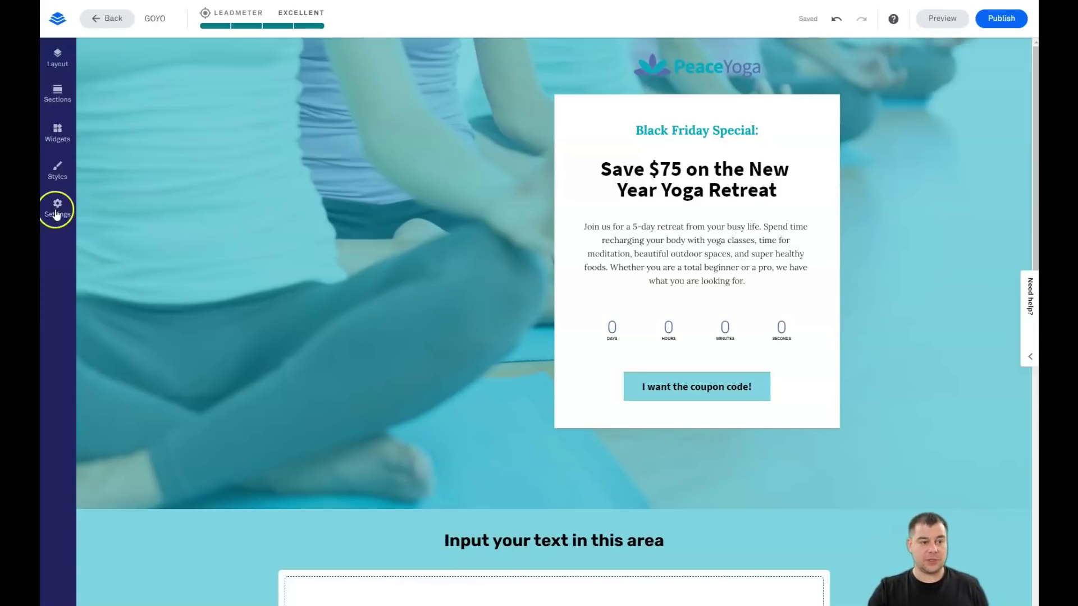
Collapse the Hero and Blank 1 rows in Layout, then show the Widgets list
click(57, 59)
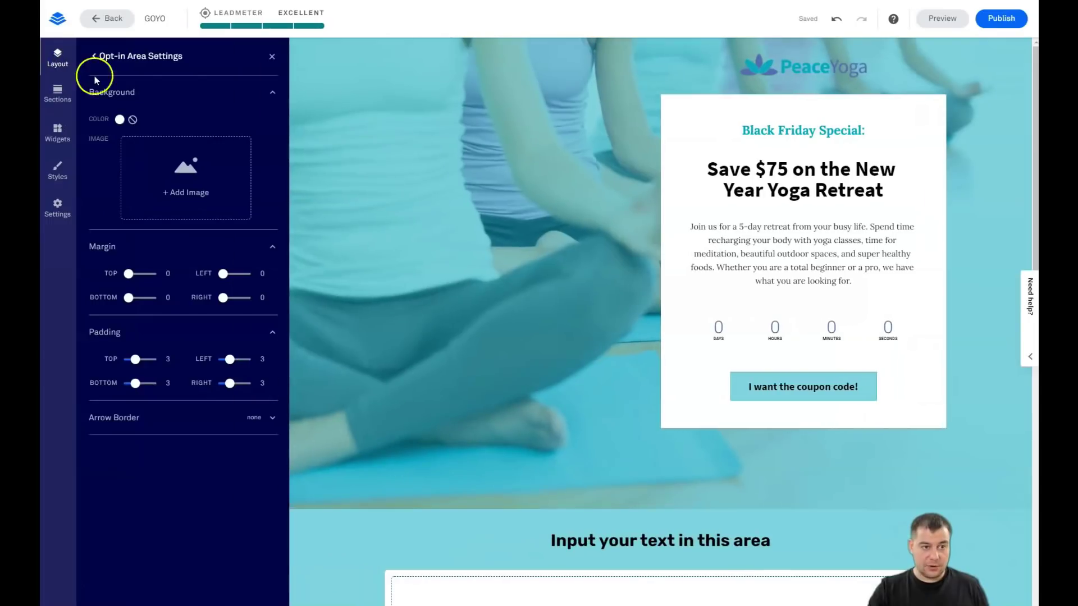
click(94, 55)
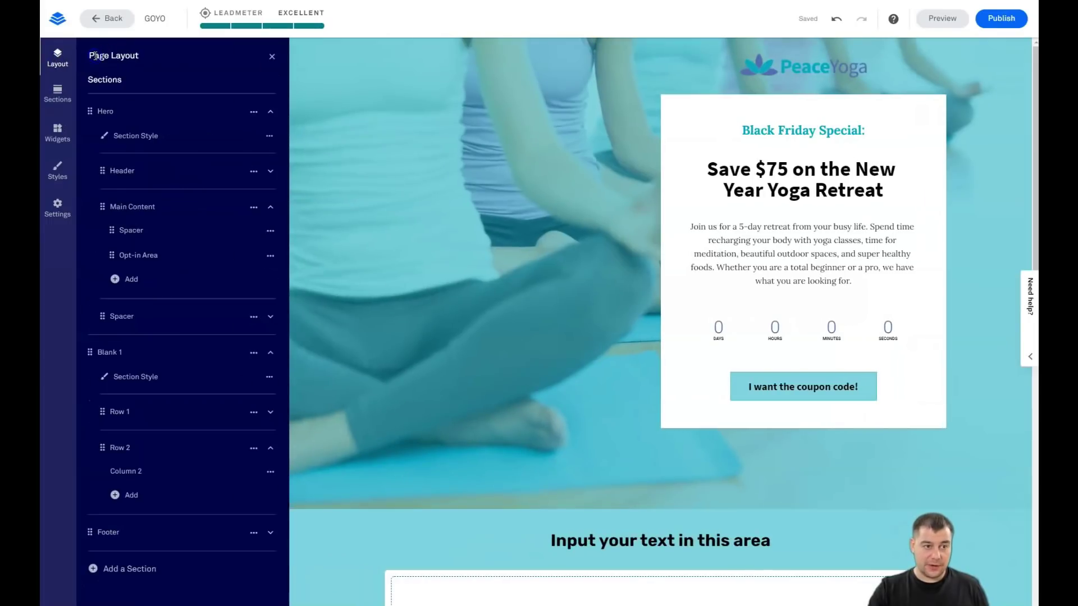
click(159, 111)
click(160, 148)
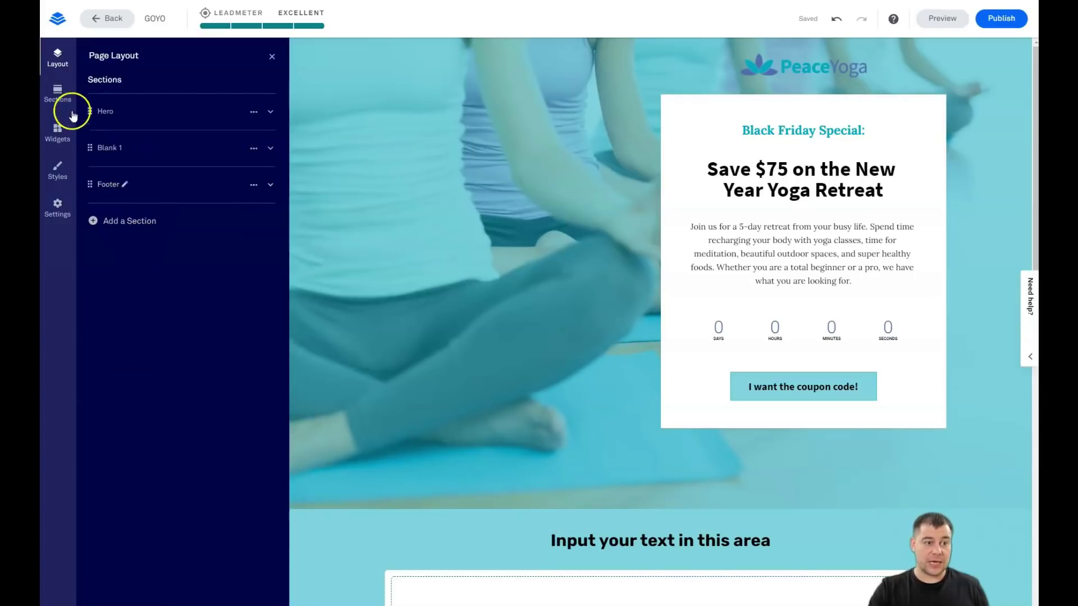
click(58, 94)
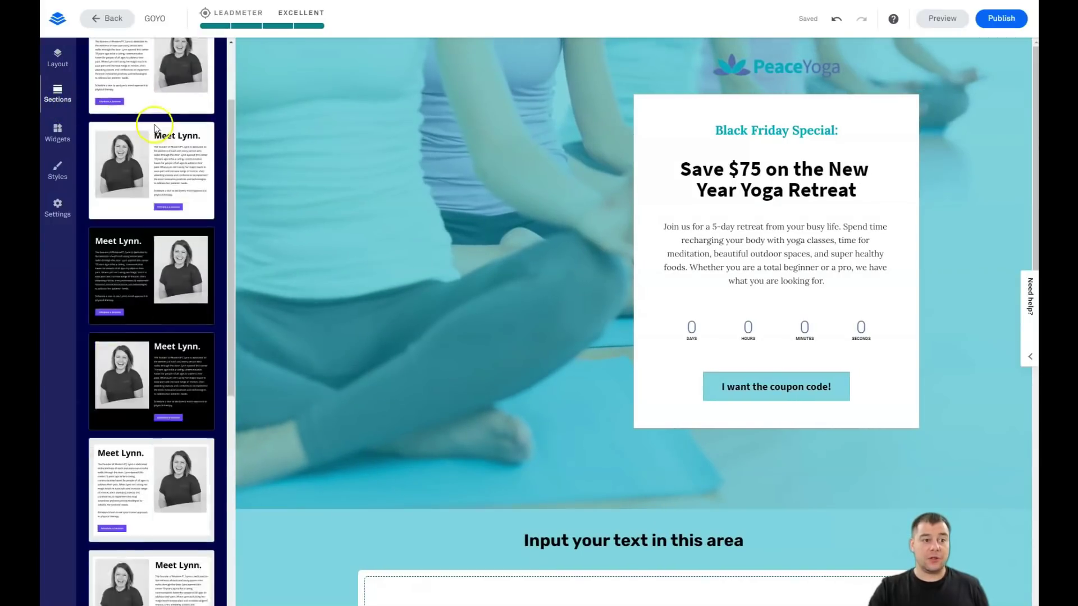
click(57, 134)
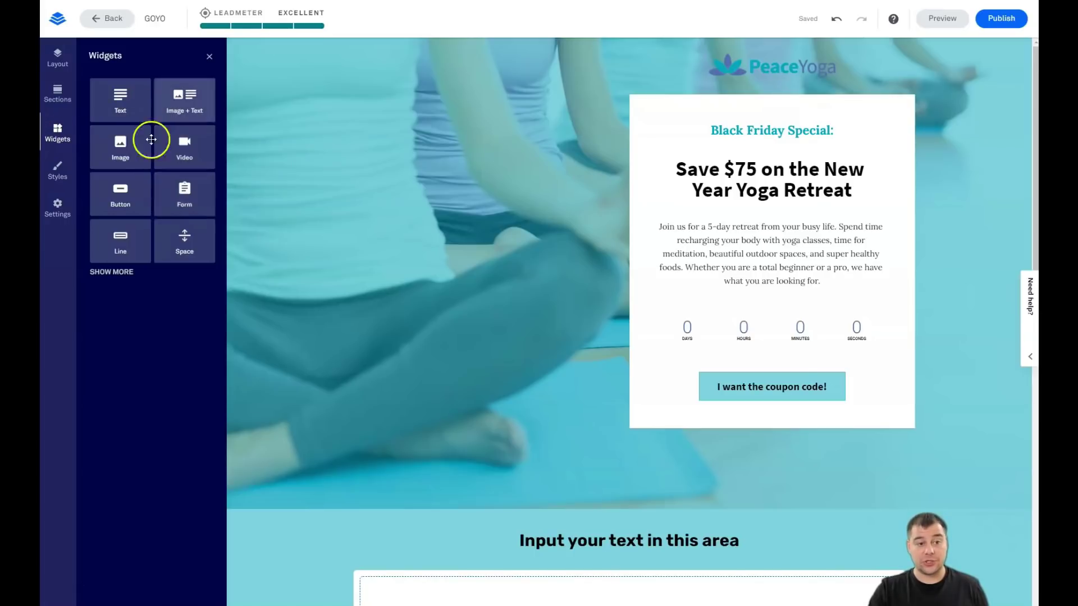
Clear the Blank 1 section's background colour in Edit Section Settings
click(57, 170)
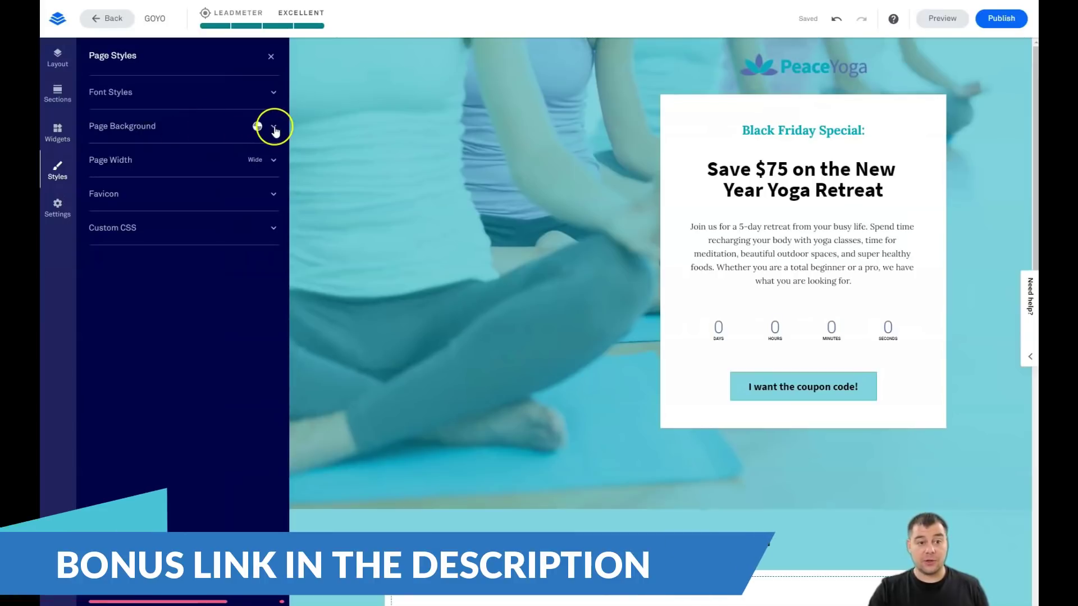
scroll(354, 471, down, 5)
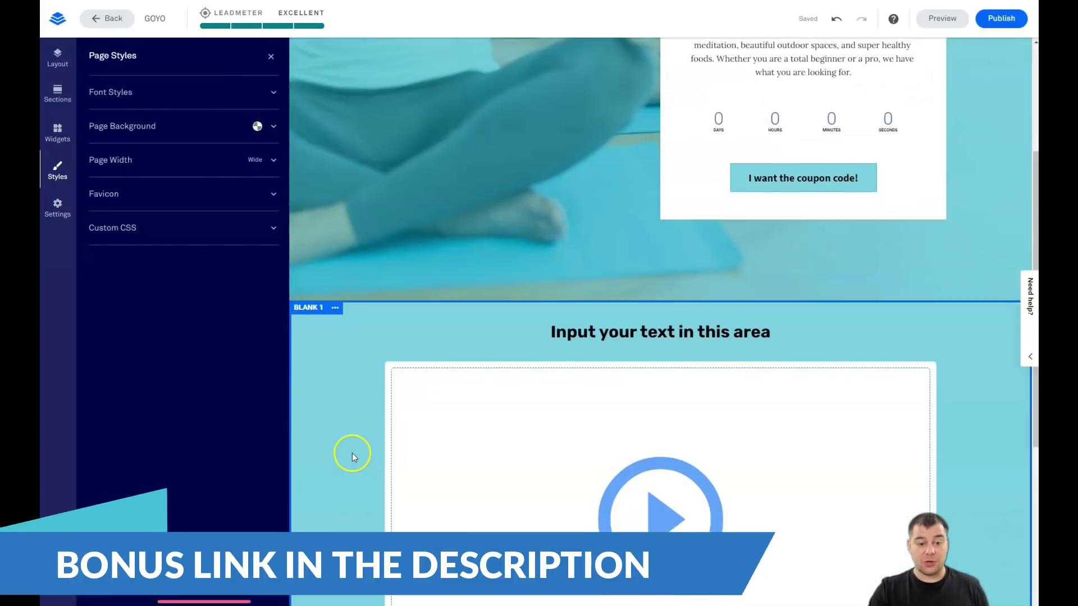
scroll(337, 379, down, 3)
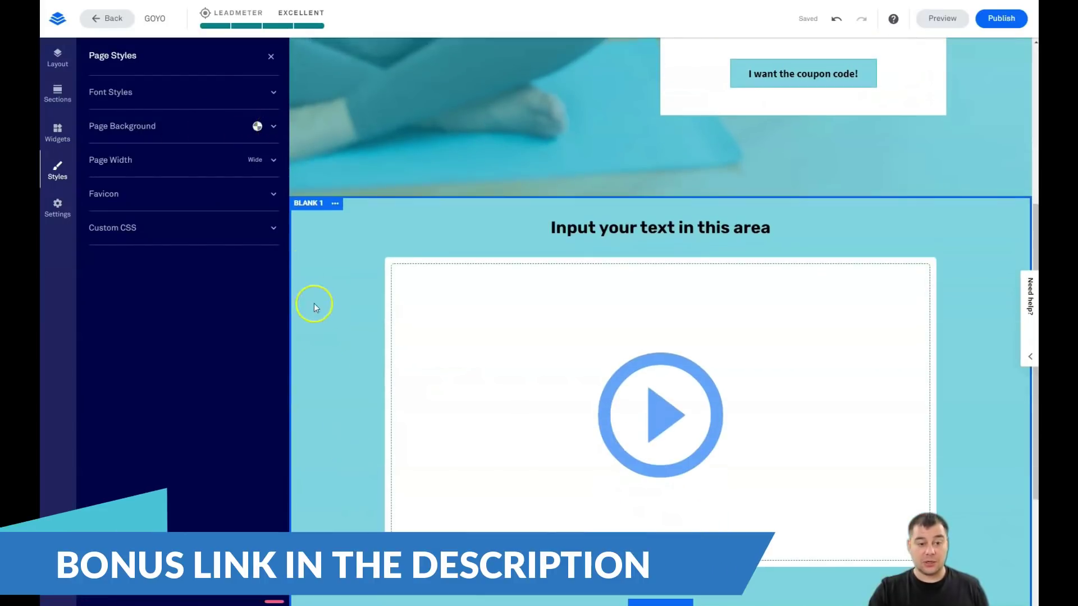
click(335, 203)
click(371, 212)
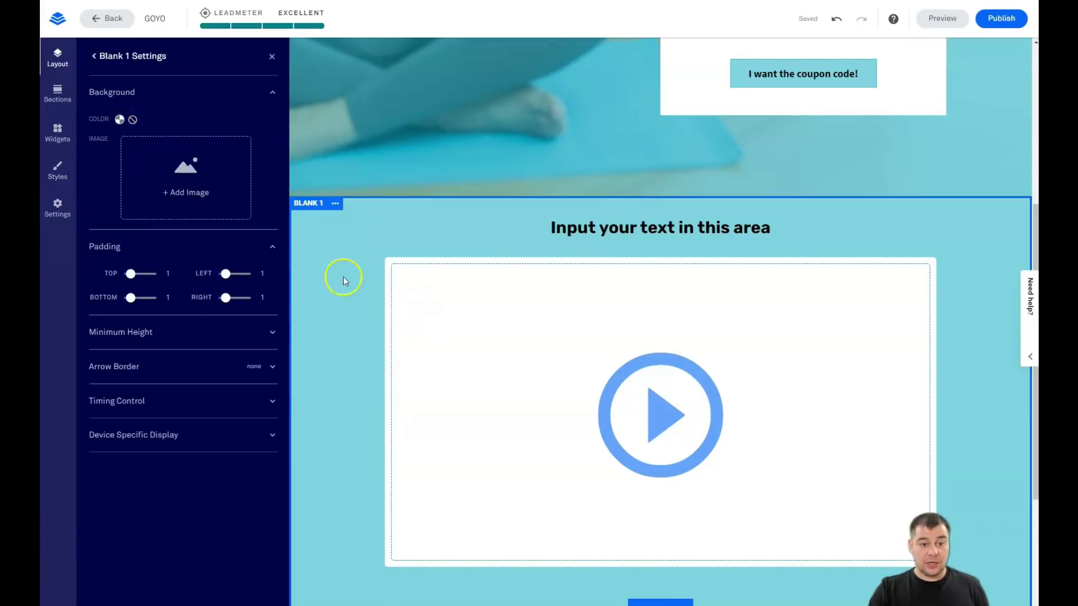
click(132, 119)
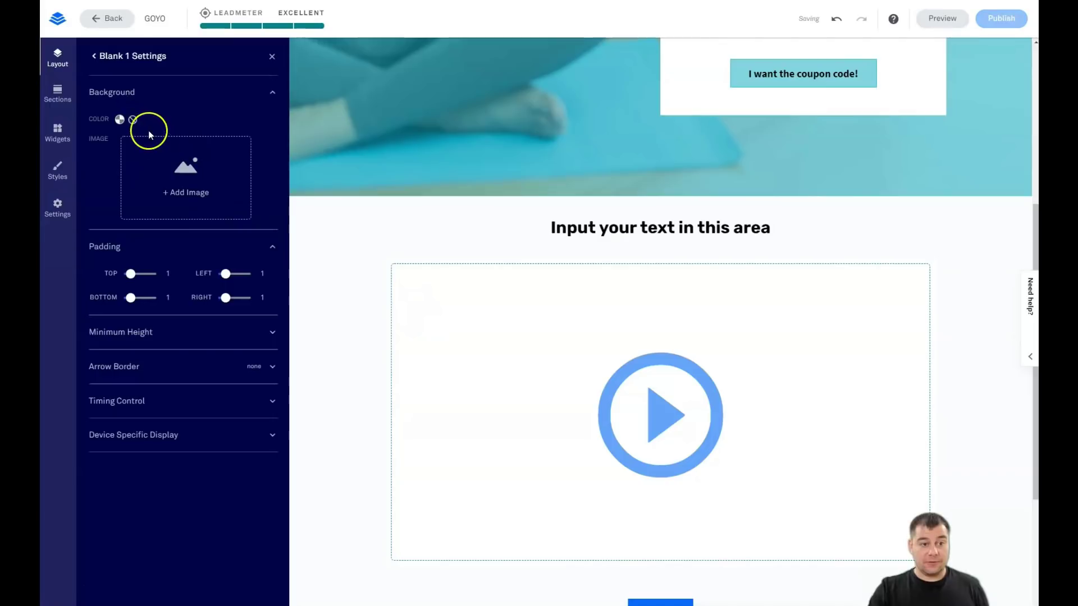
click(273, 56)
scroll(135, 253, up, 3)
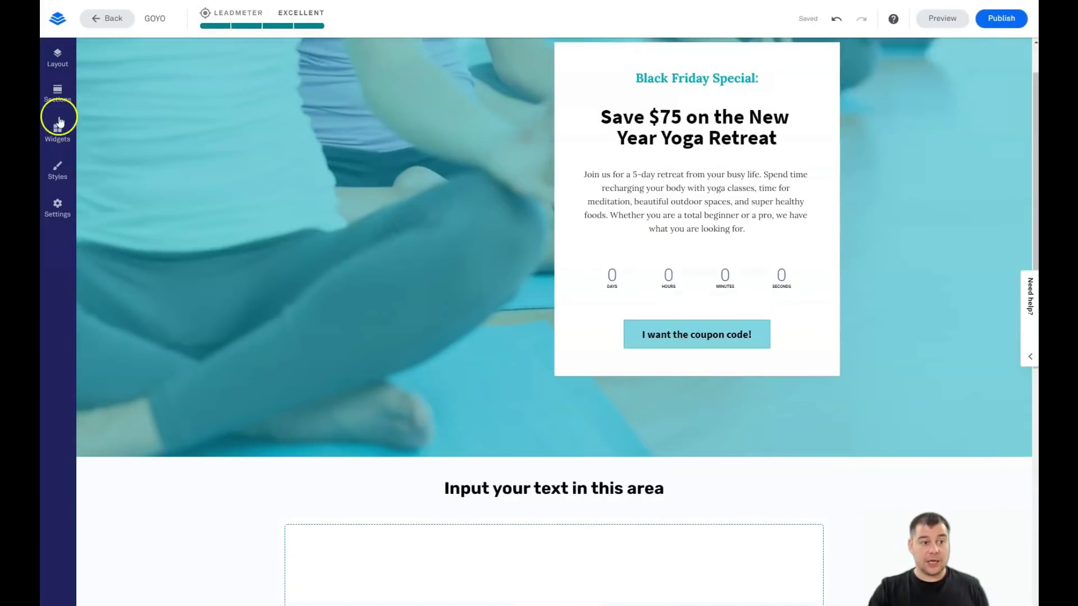
Set a yoga photo as the page-wide background image
click(58, 168)
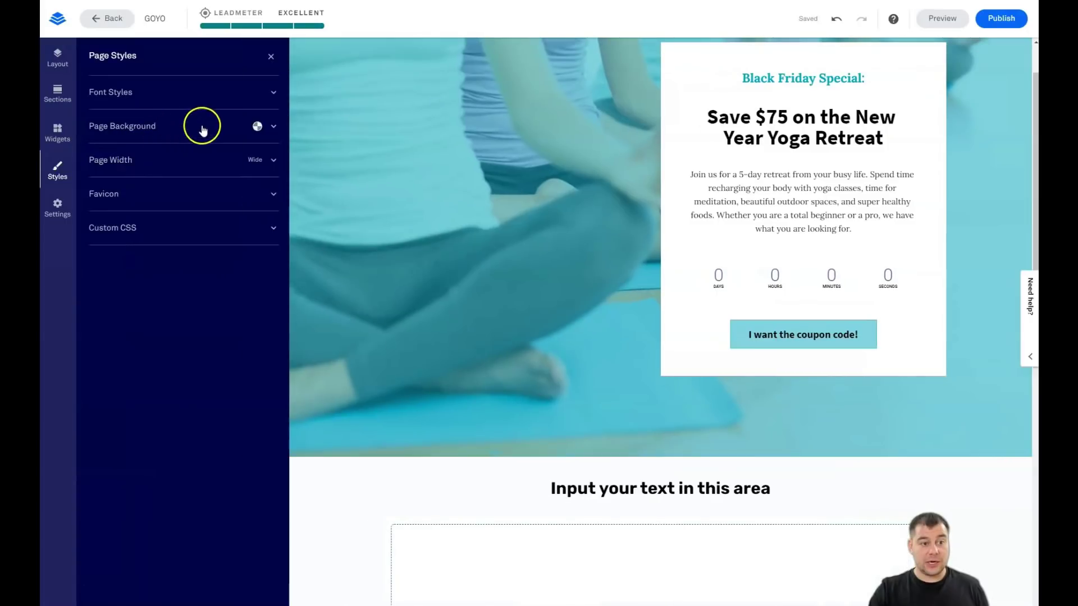
click(203, 126)
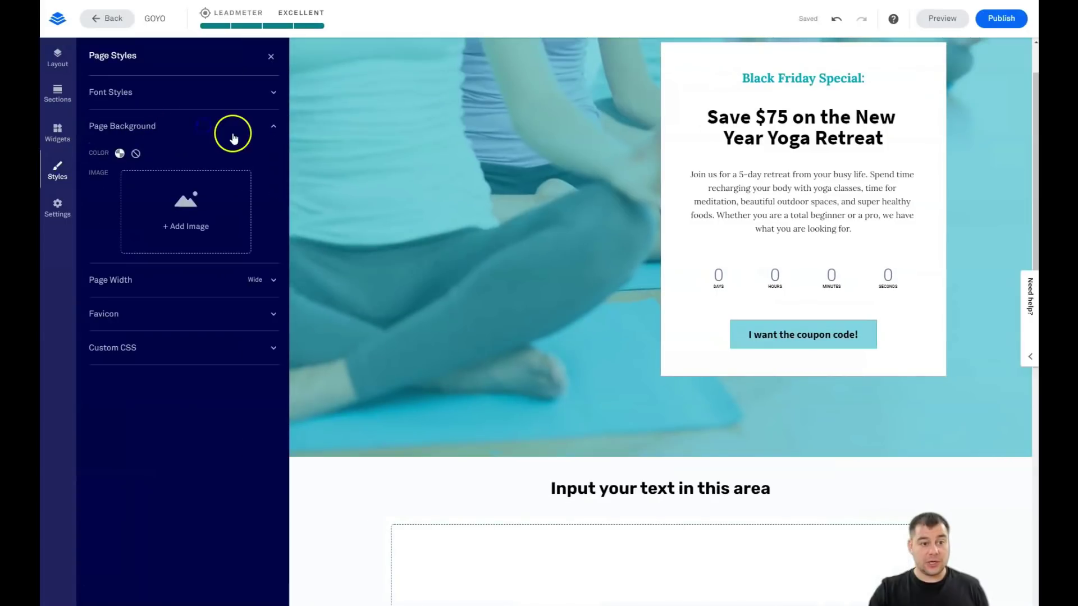
click(178, 226)
click(385, 309)
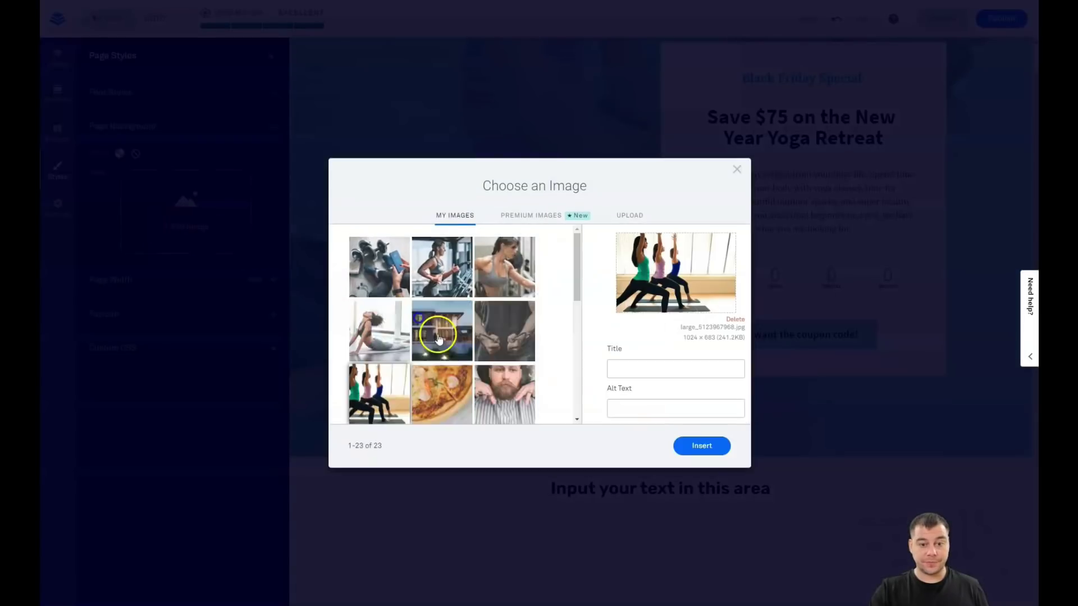
click(694, 449)
scroll(463, 302, down, 5)
scroll(464, 301, down, 3)
scroll(459, 278, down, 3)
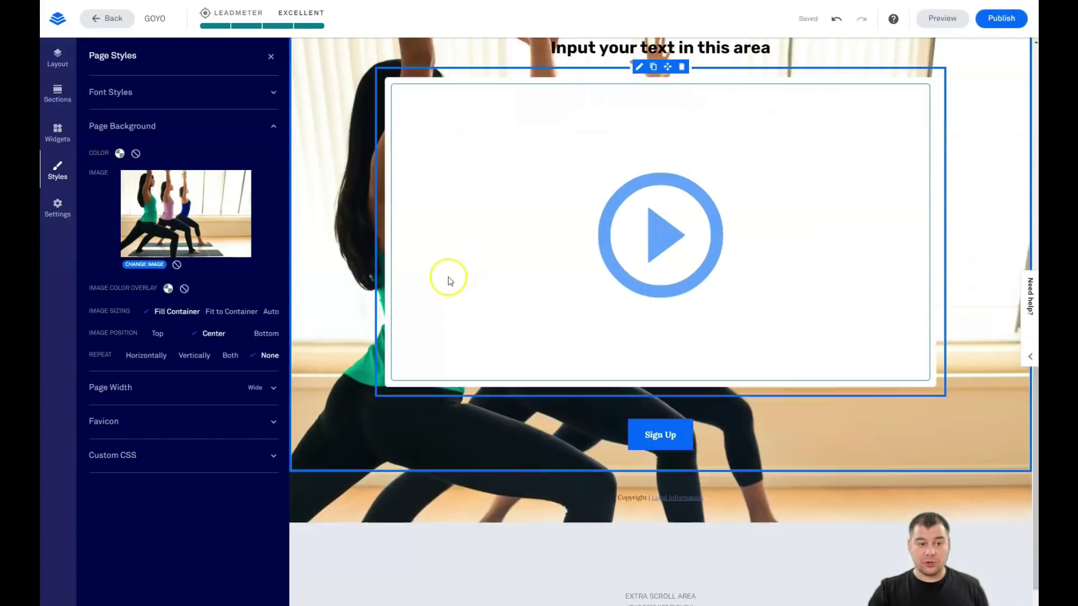
scroll(448, 277, up, 5)
scroll(449, 277, up, 3)
scroll(448, 277, down, 3)
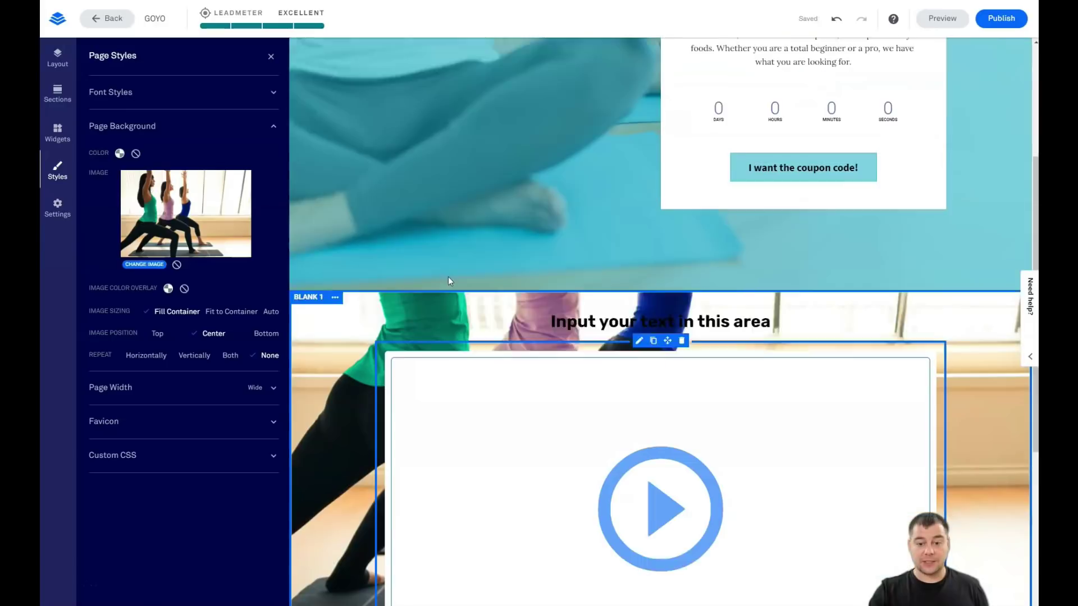
scroll(448, 277, down, 4)
scroll(449, 277, down, 2)
scroll(449, 277, down, 3)
scroll(448, 277, down, 1)
scroll(448, 278, up, 4)
scroll(447, 275, up, 5)
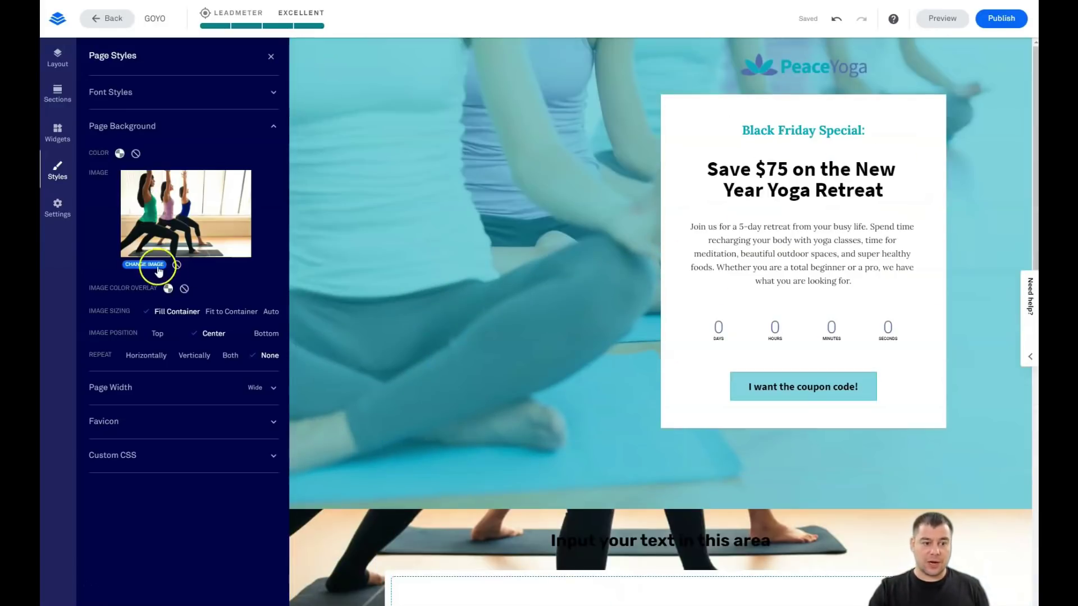
Remove the yoga photo and give the page a light teal background colour
click(176, 265)
click(119, 152)
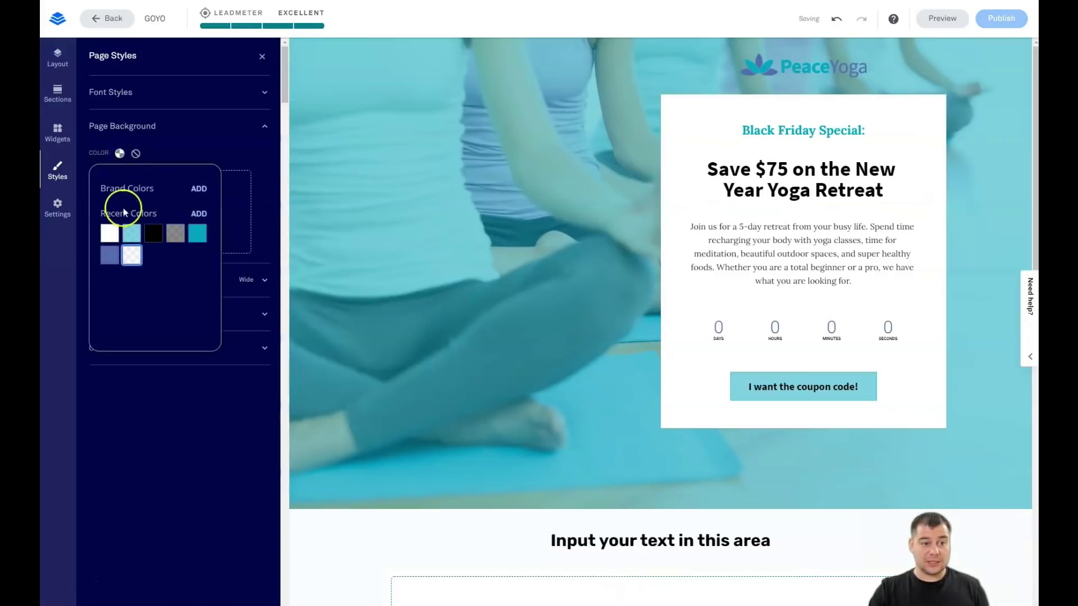
click(131, 233)
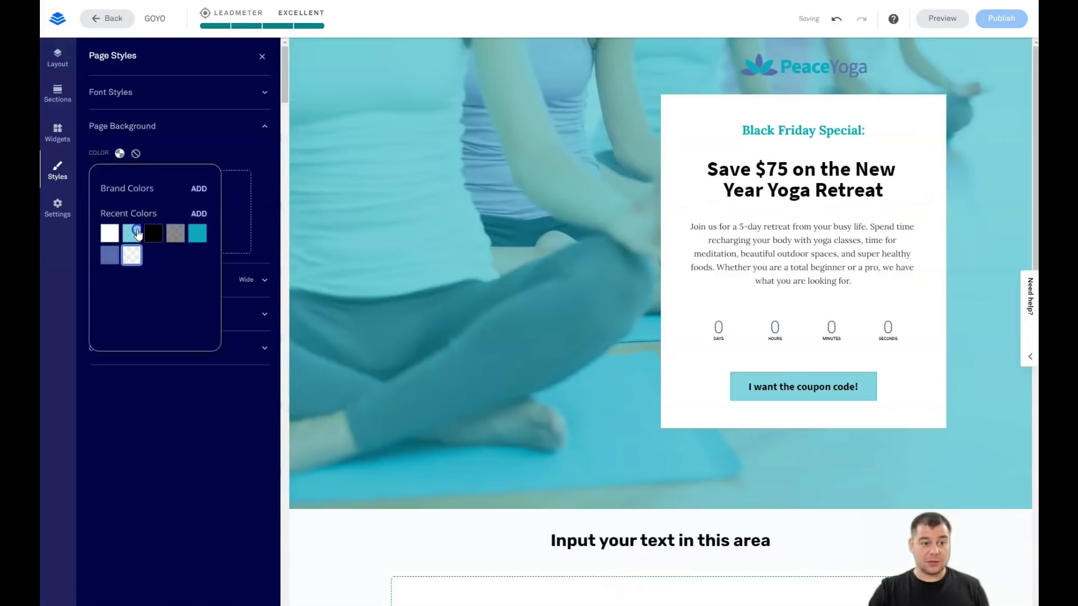
click(260, 59)
scroll(505, 388, down, 5)
scroll(480, 395, down, 5)
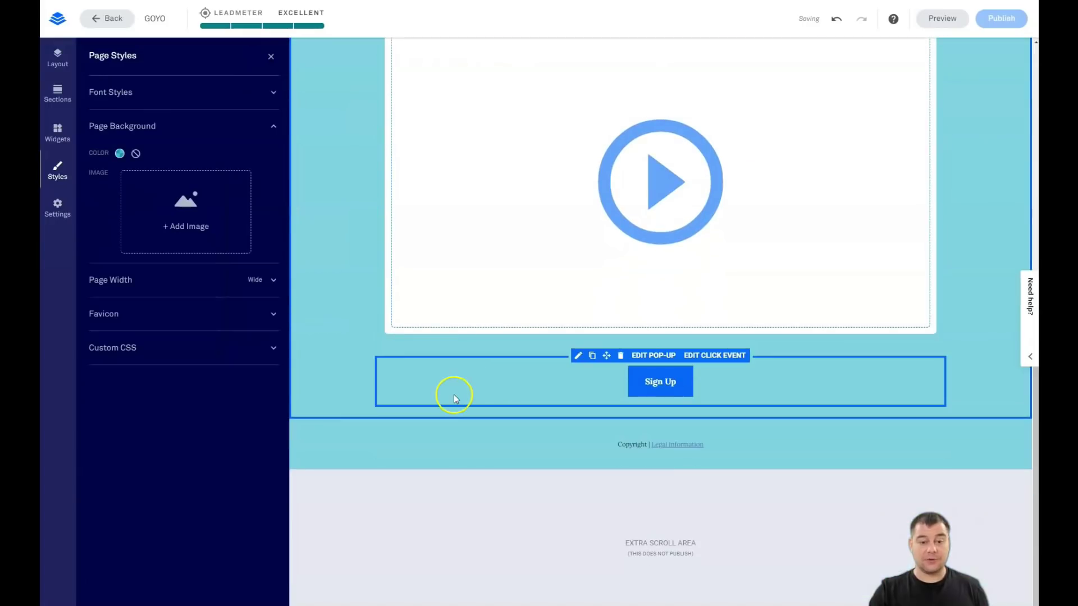
Give the copyright footer a solid black background, after briefly trying dark teal
click(484, 447)
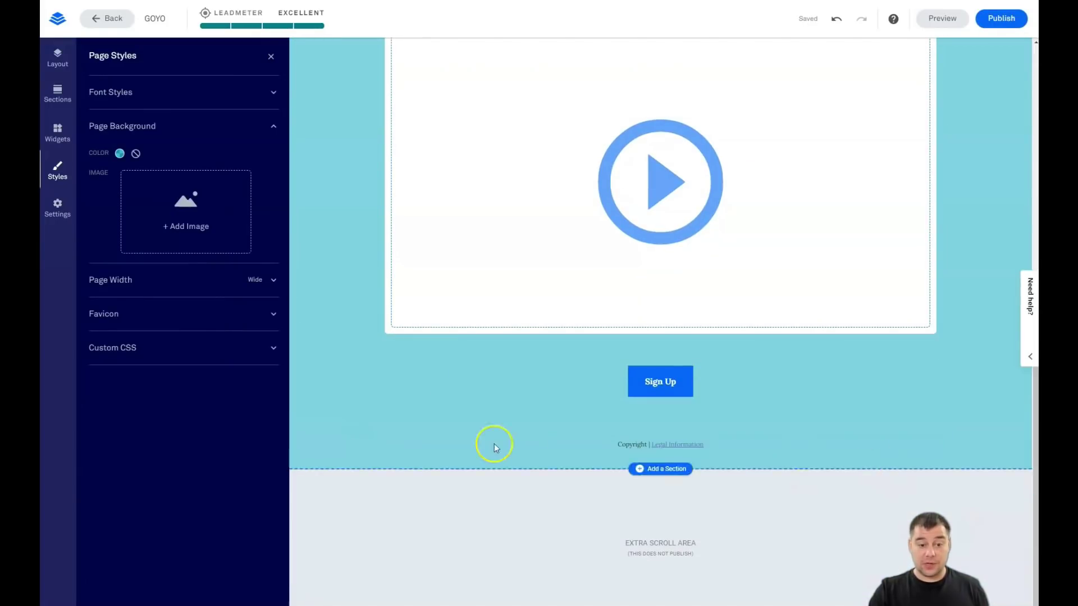
click(333, 426)
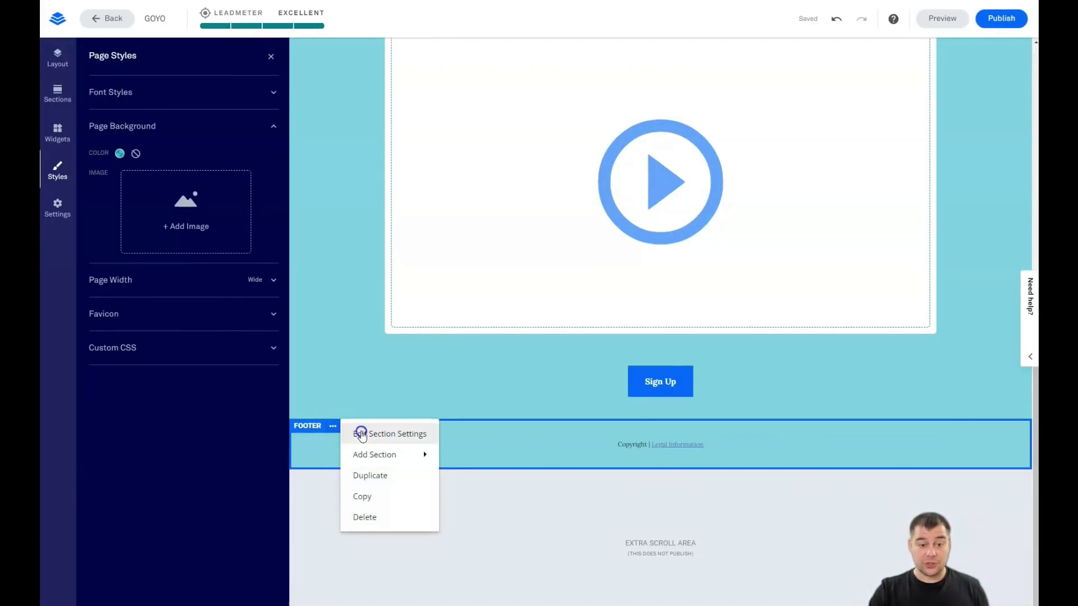
click(361, 433)
click(119, 119)
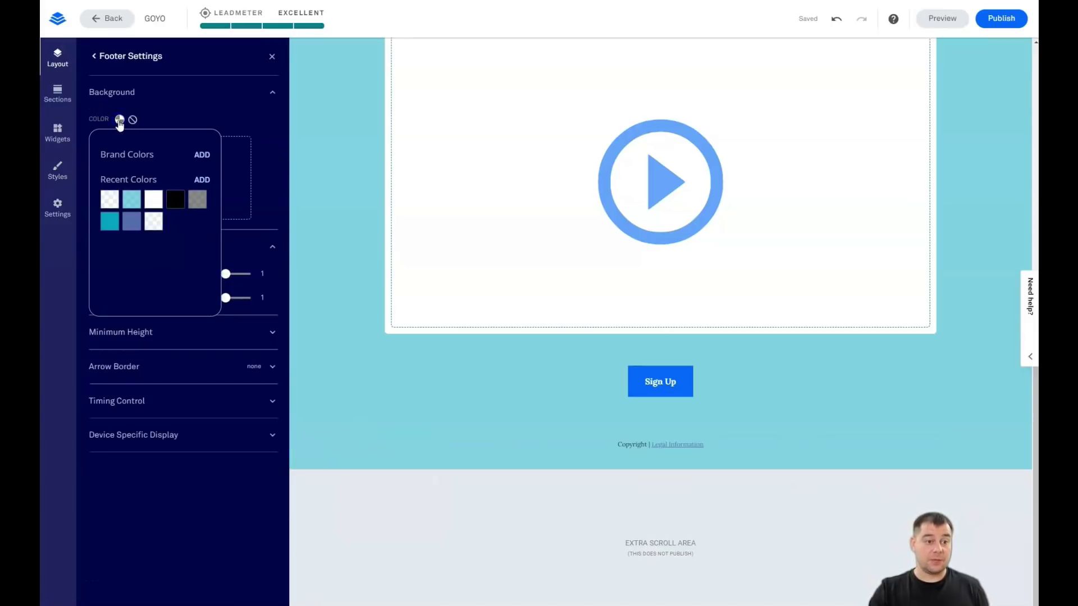
click(198, 202)
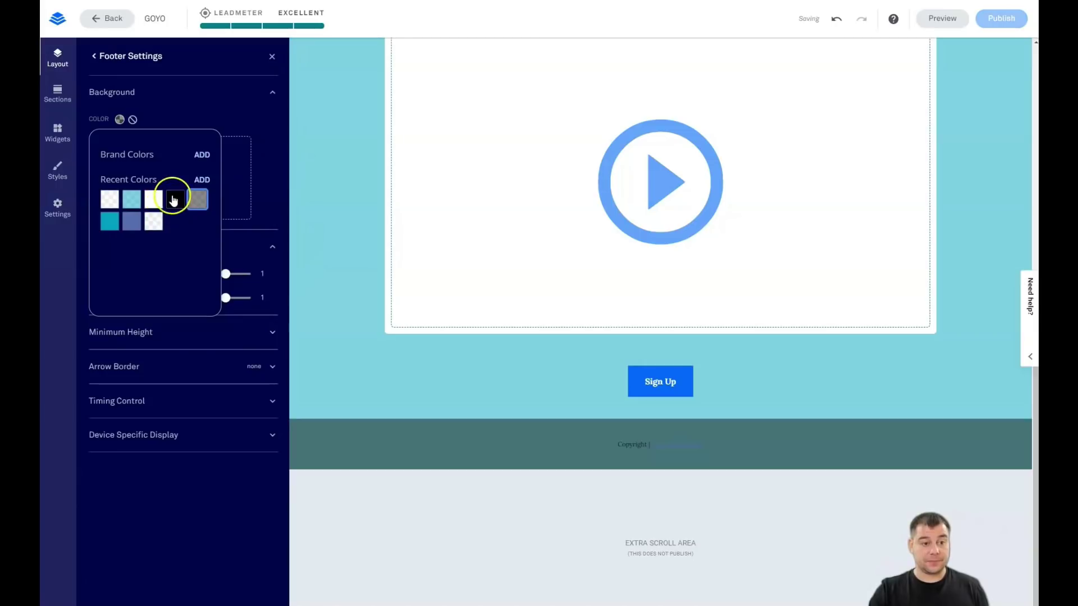
click(175, 200)
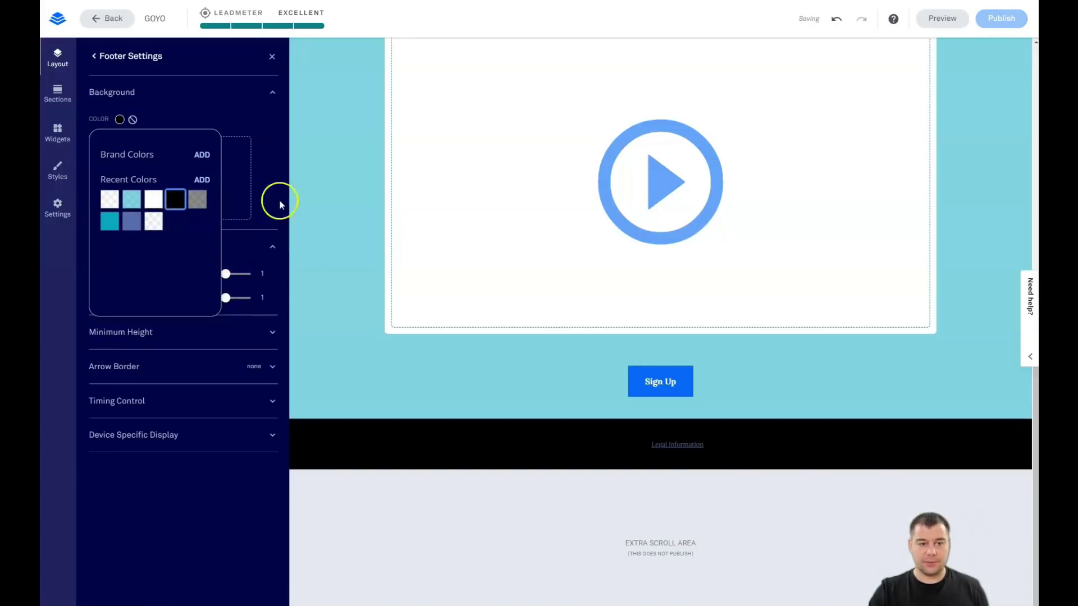
click(272, 56)
scroll(147, 351, up, 10)
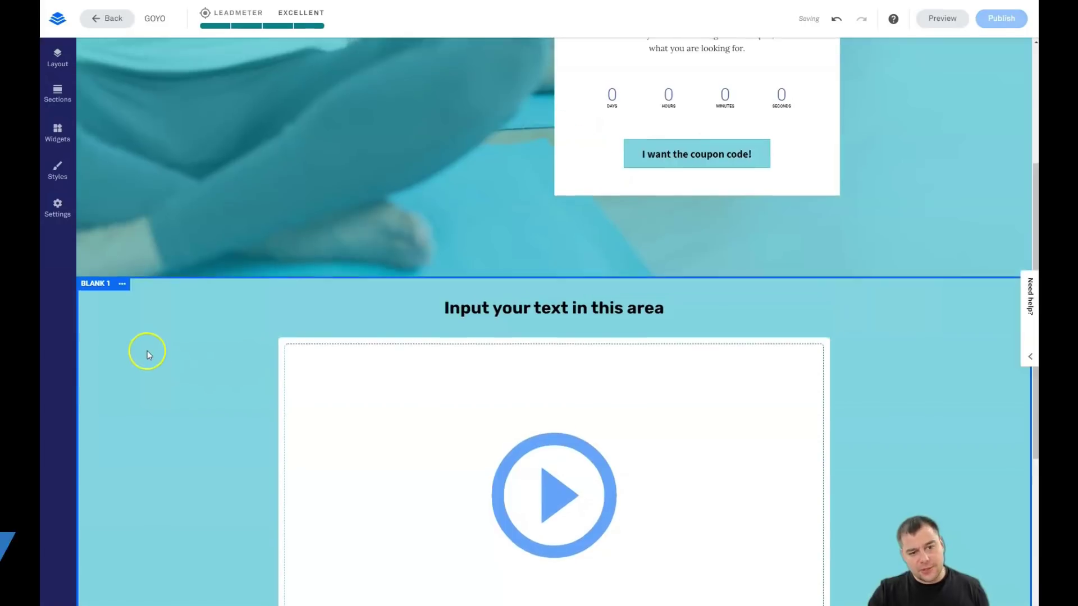
Review Font Styles in the page Styles, collapse Page Background, then open the SEO page settings
click(58, 170)
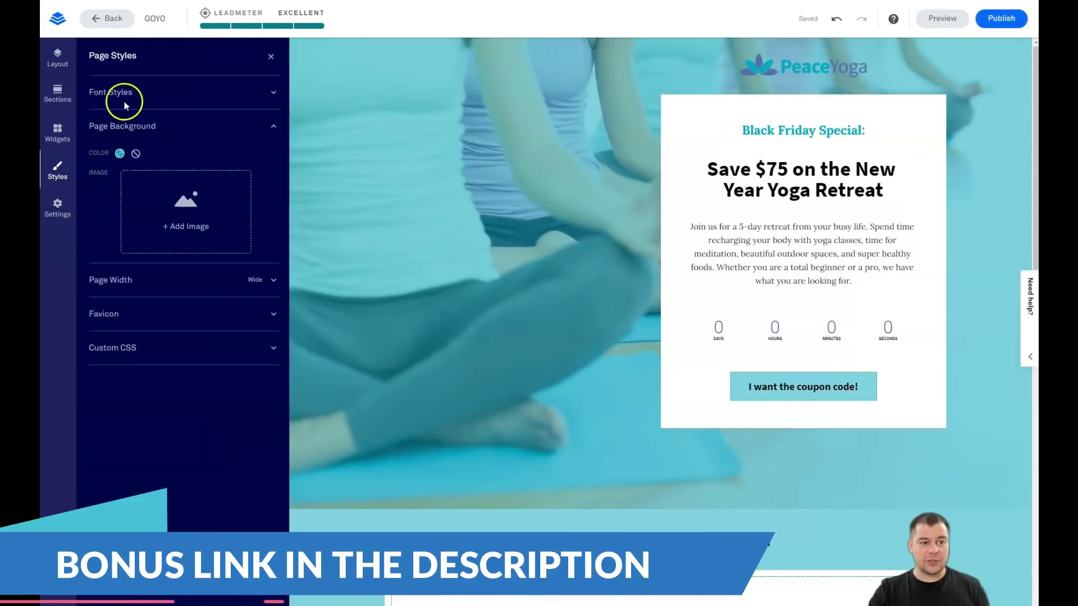
click(272, 91)
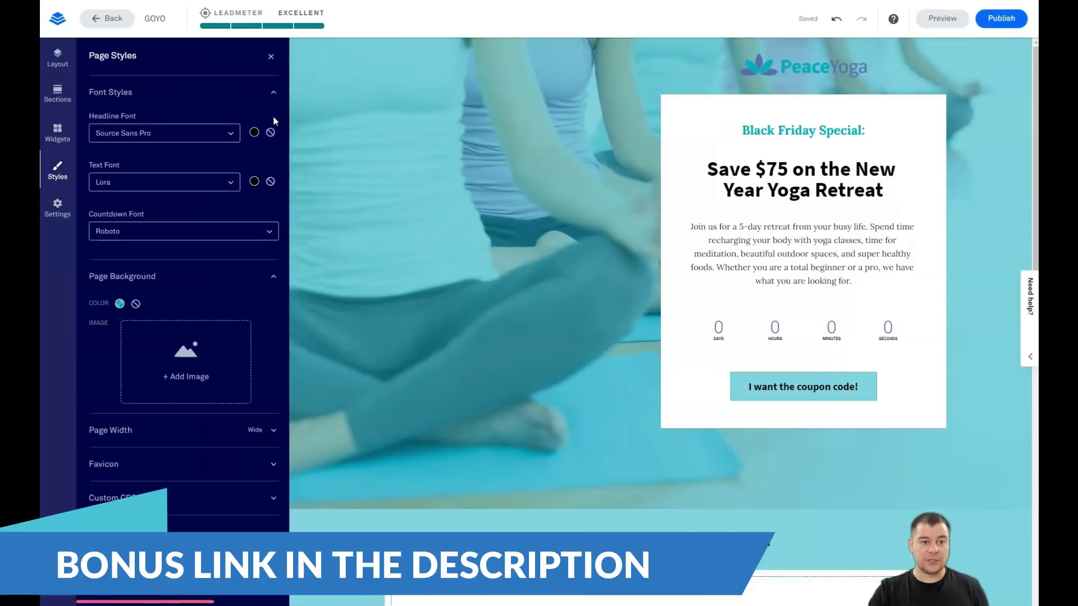
click(272, 277)
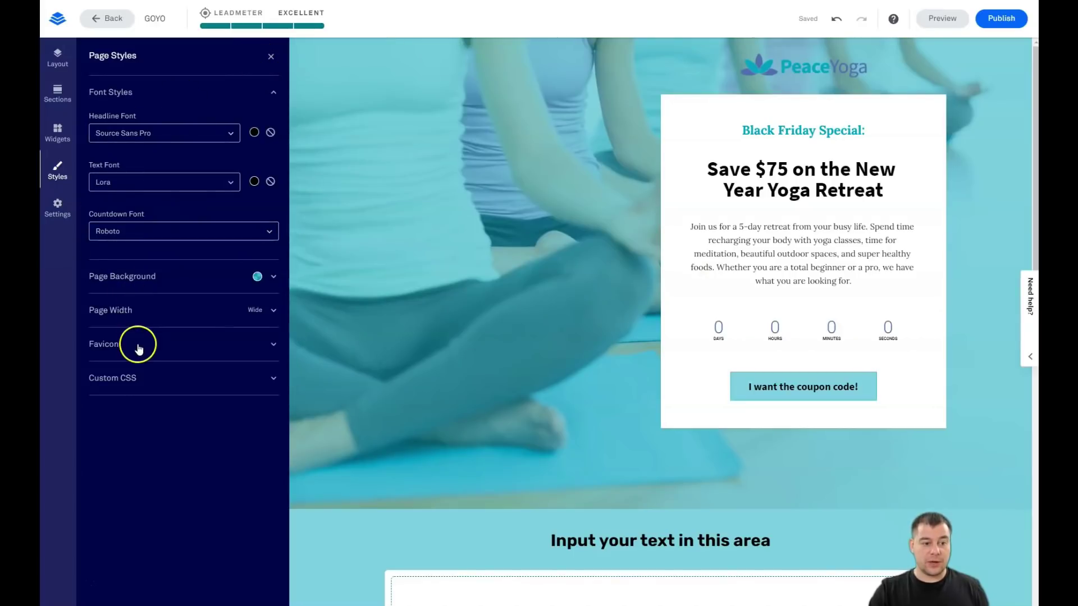
click(58, 207)
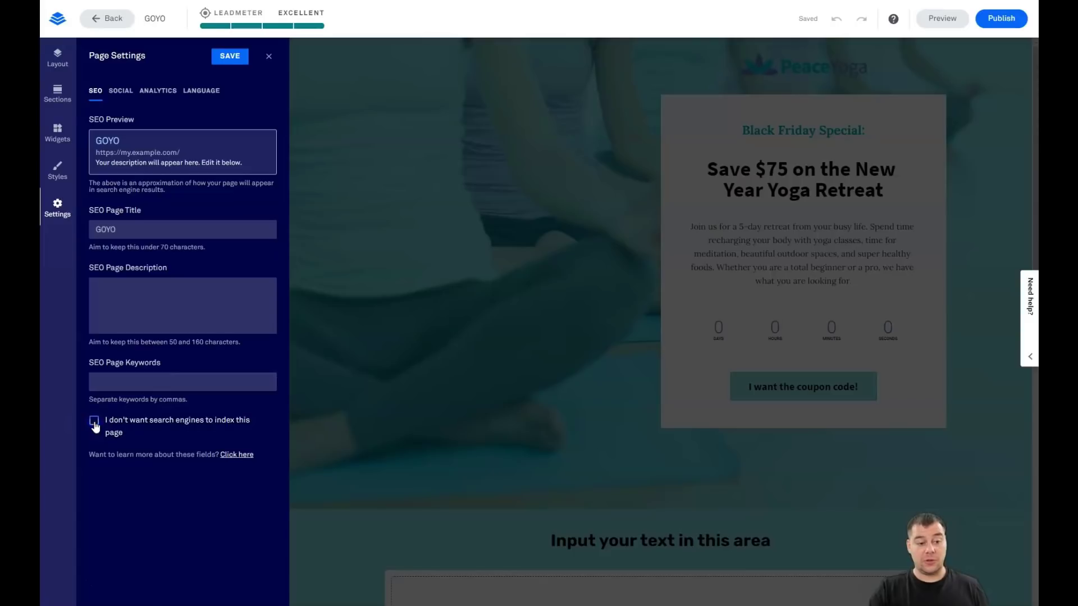
Check the Social, Analytics and Language settings, keep English (Default), and save
click(120, 90)
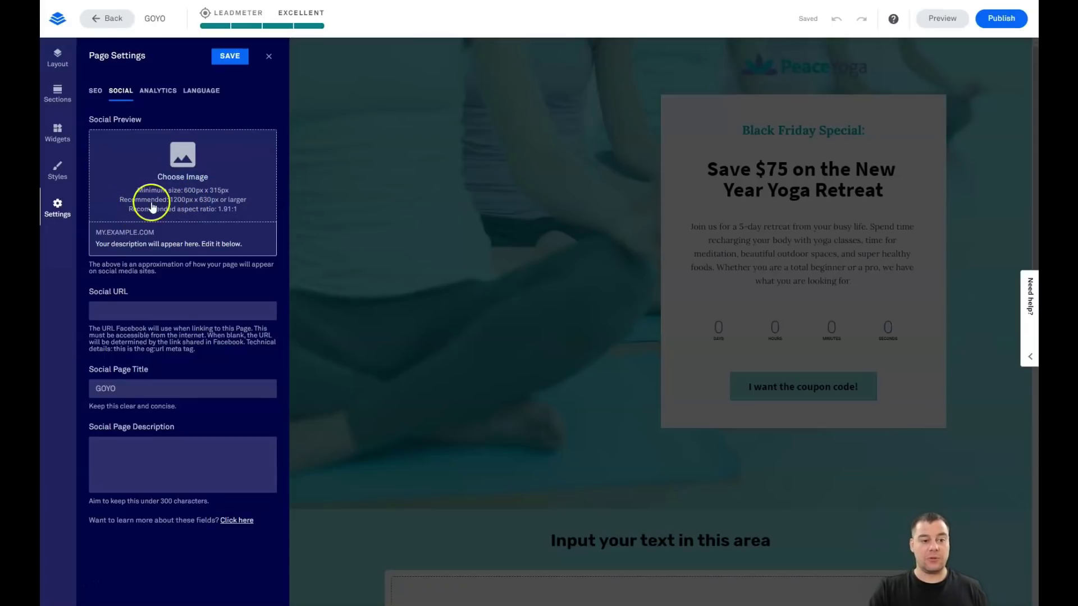
click(159, 90)
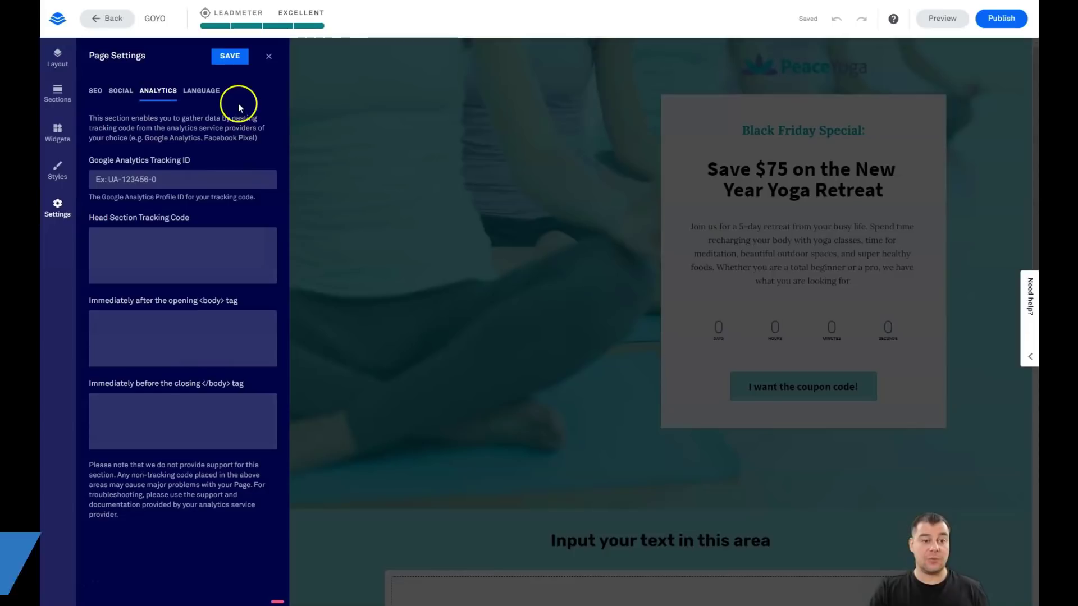
click(201, 91)
click(269, 199)
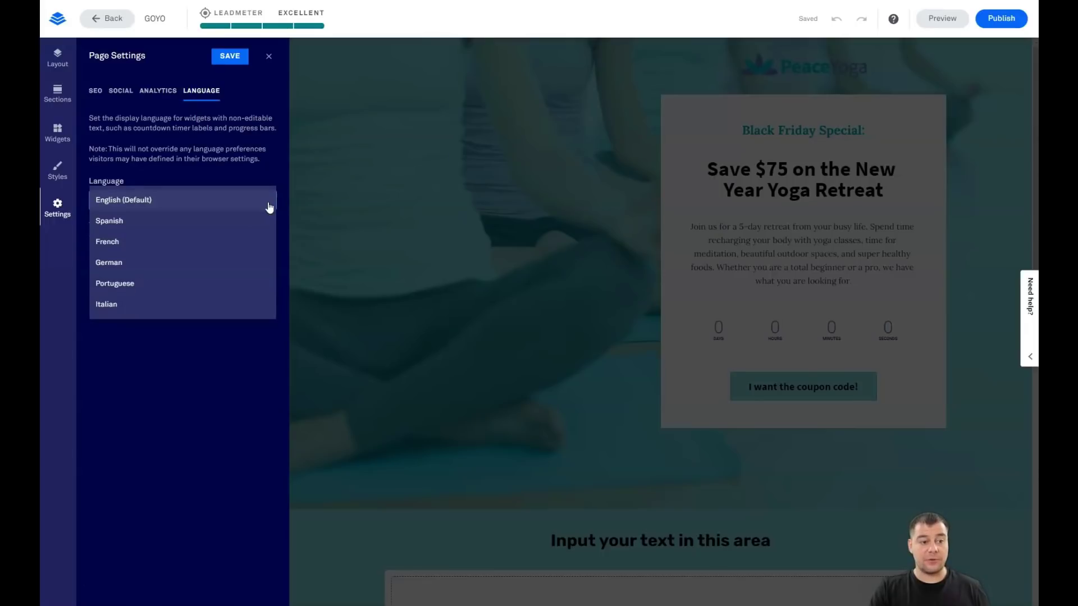
click(269, 200)
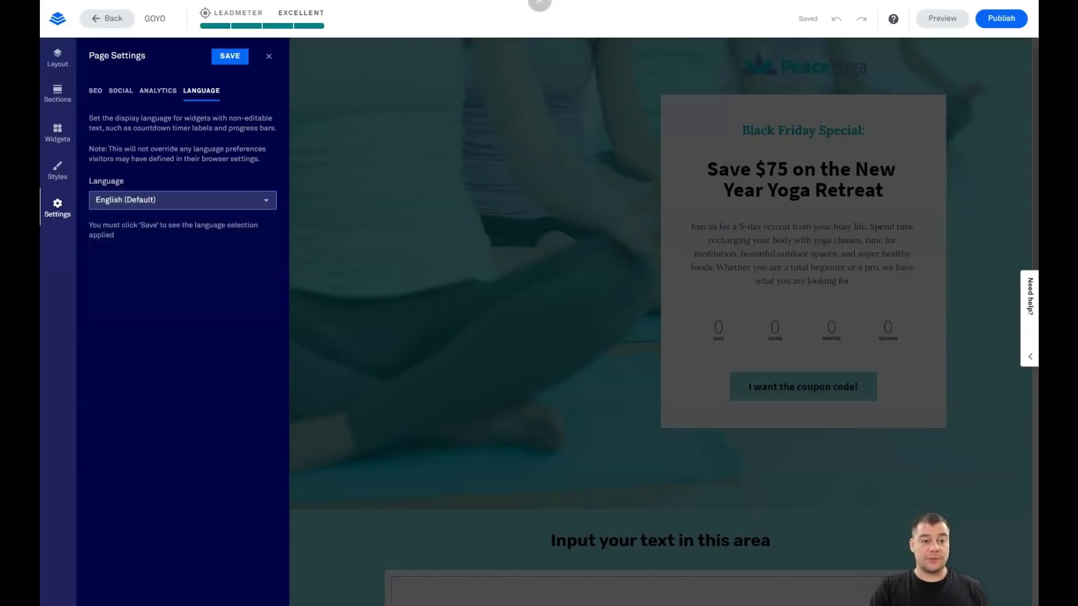
click(268, 59)
click(308, 78)
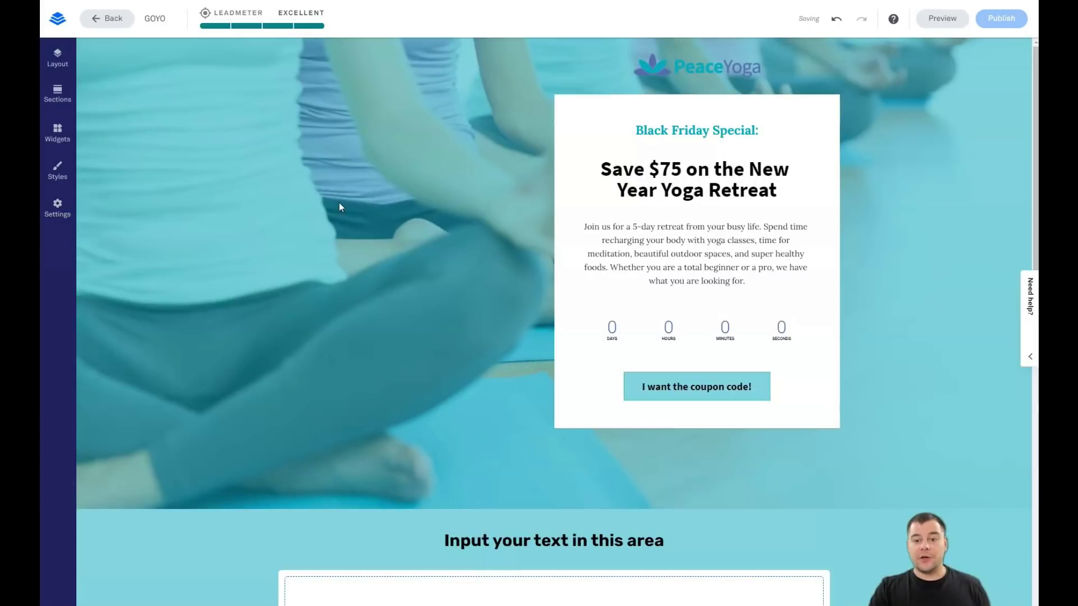
click(339, 203)
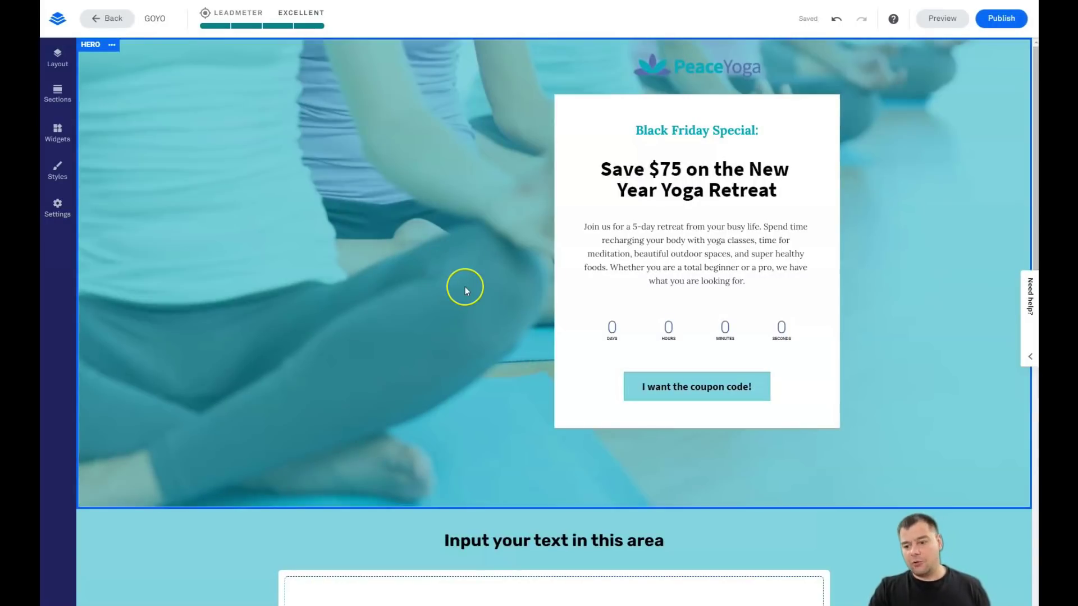